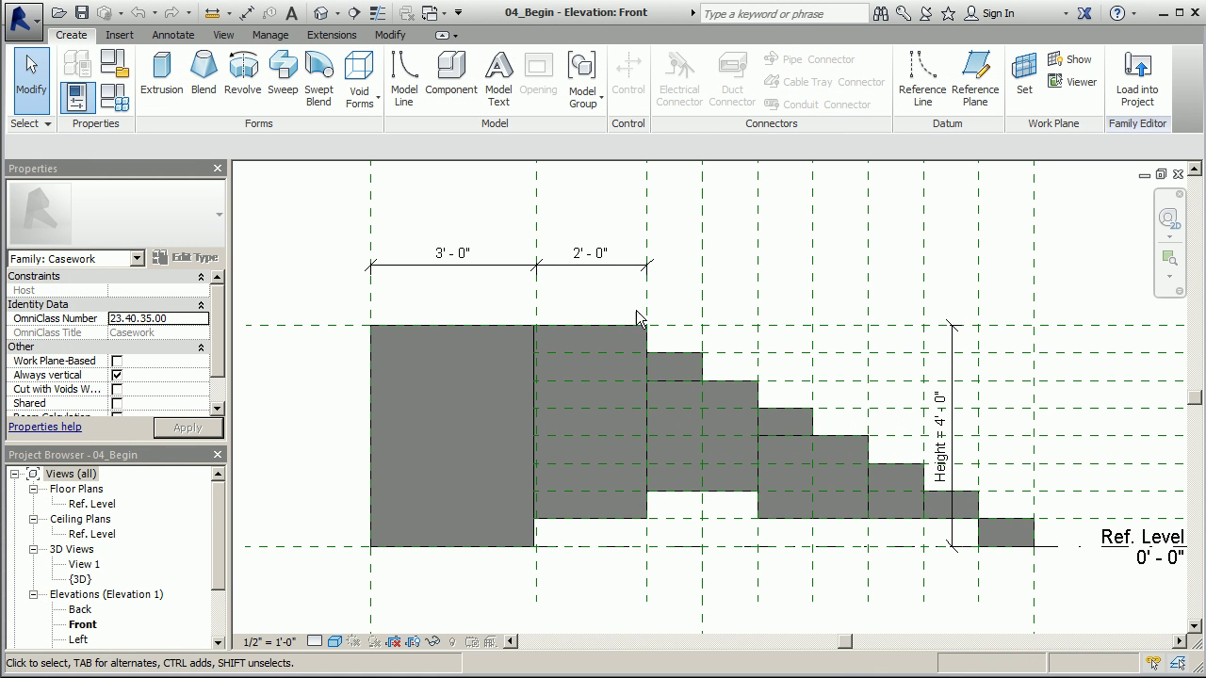
Step: Snap the second section's extrusion left edge onto the dividing reference plane
scroll(838, 488, "up", 3)
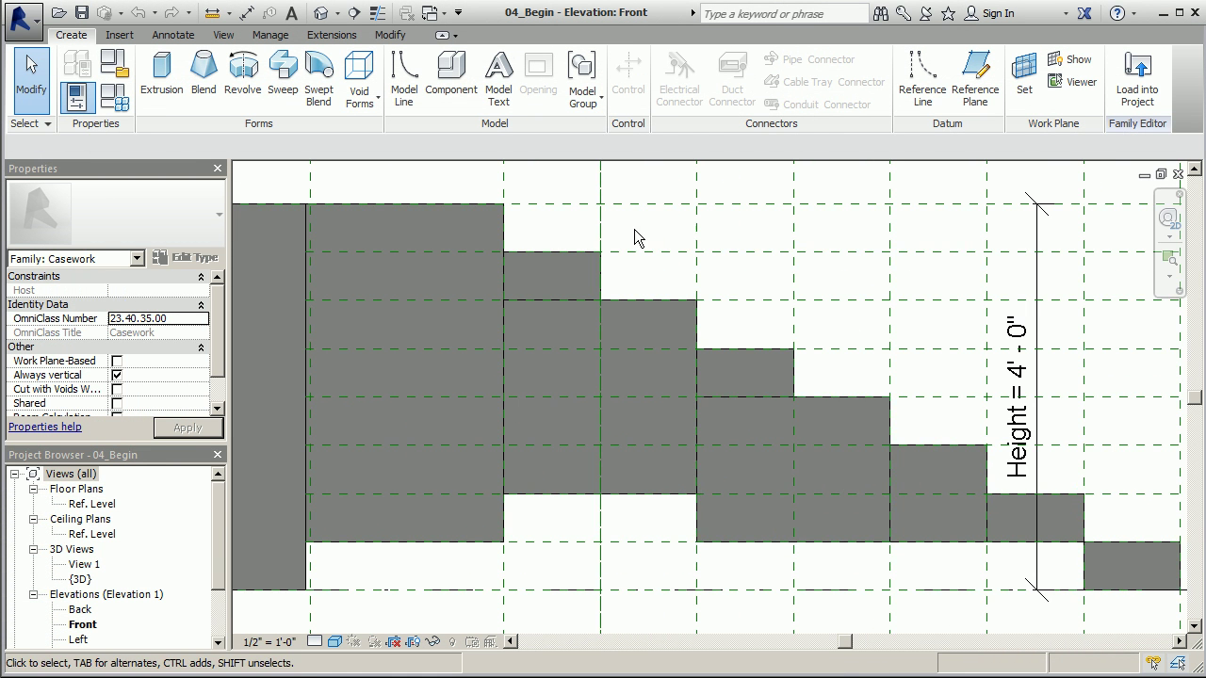
scroll(475, 321, "up", 3)
scroll(728, 345, "down", 2)
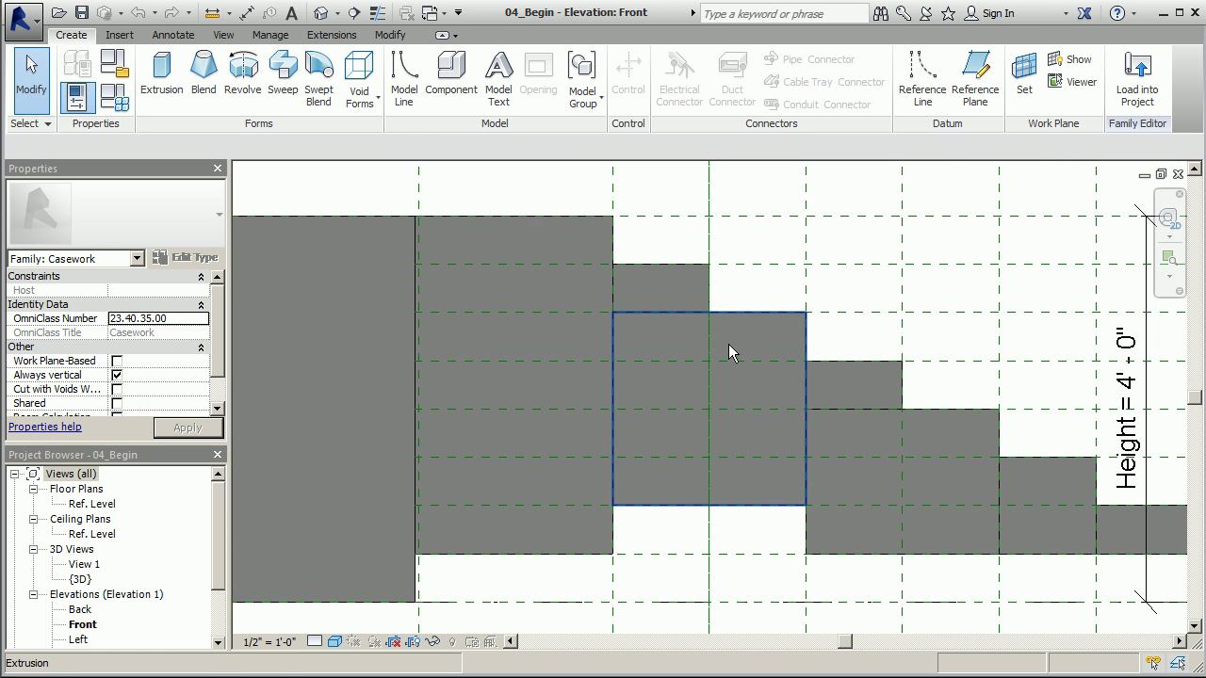
scroll(390, 200, "up", 4)
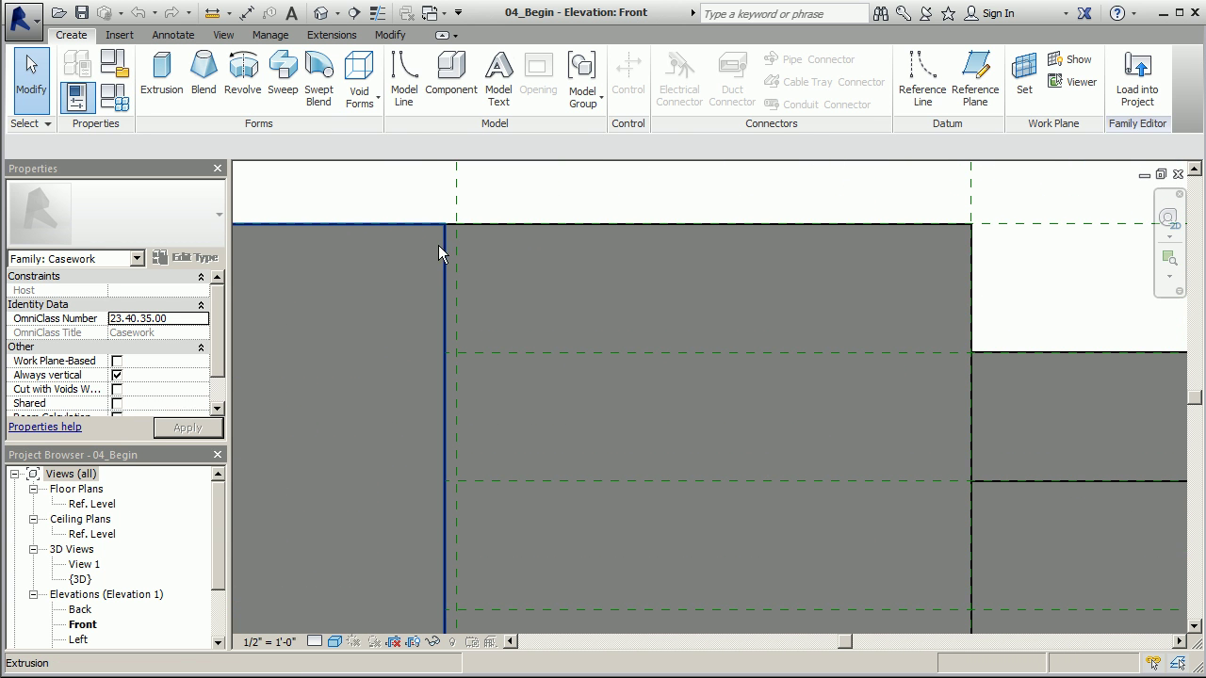
left_click(537, 217)
scroll(530, 354, "down", 2)
scroll(531, 479, "up", 5)
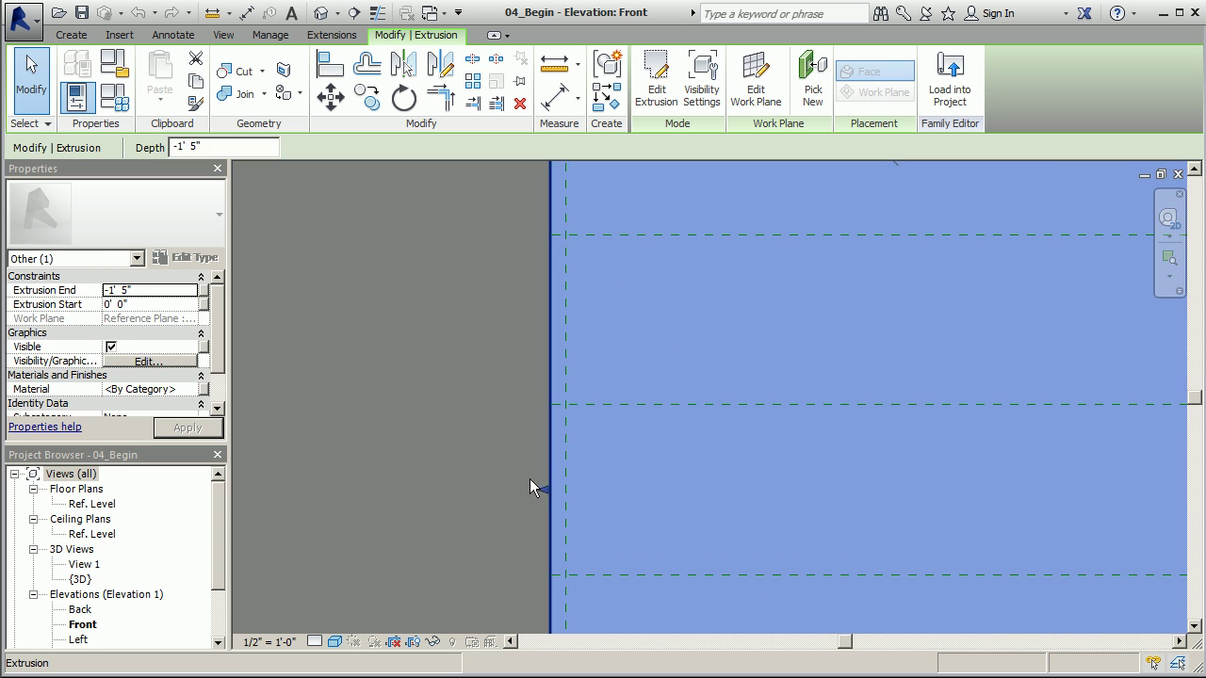
left_click_drag(546, 493, 561, 486)
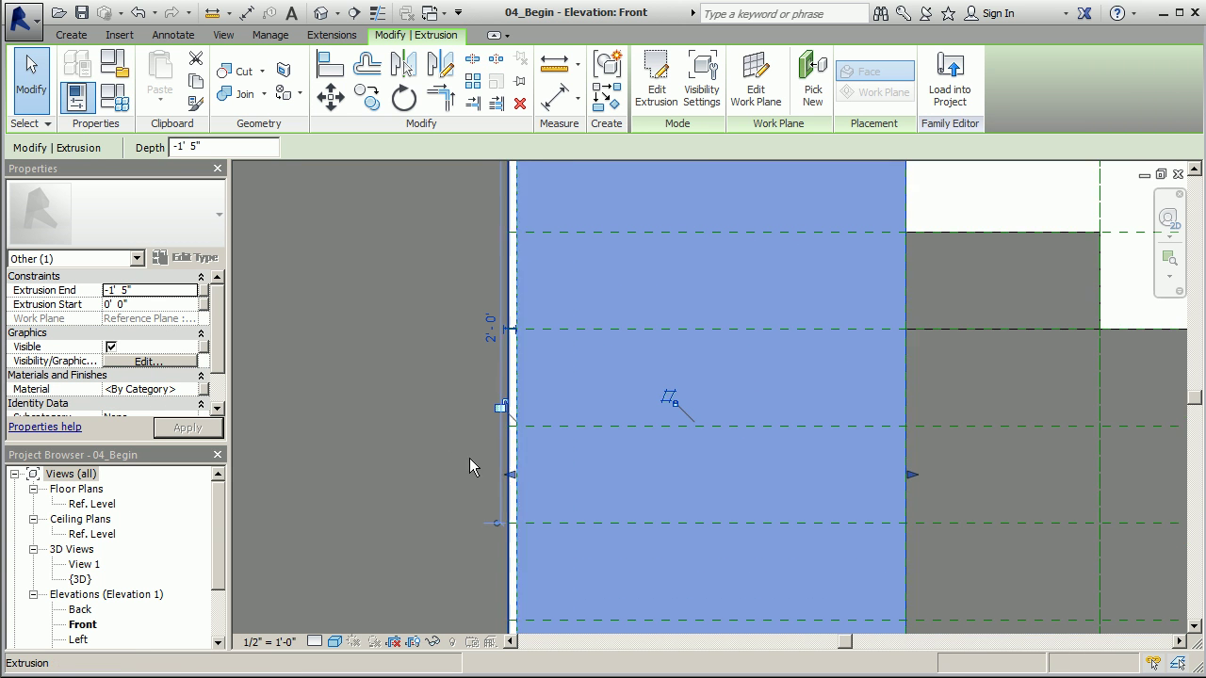
scroll(535, 361, "down", 3)
scroll(612, 424, "down", 3)
left_click(599, 244)
scroll(541, 332, "up", 3)
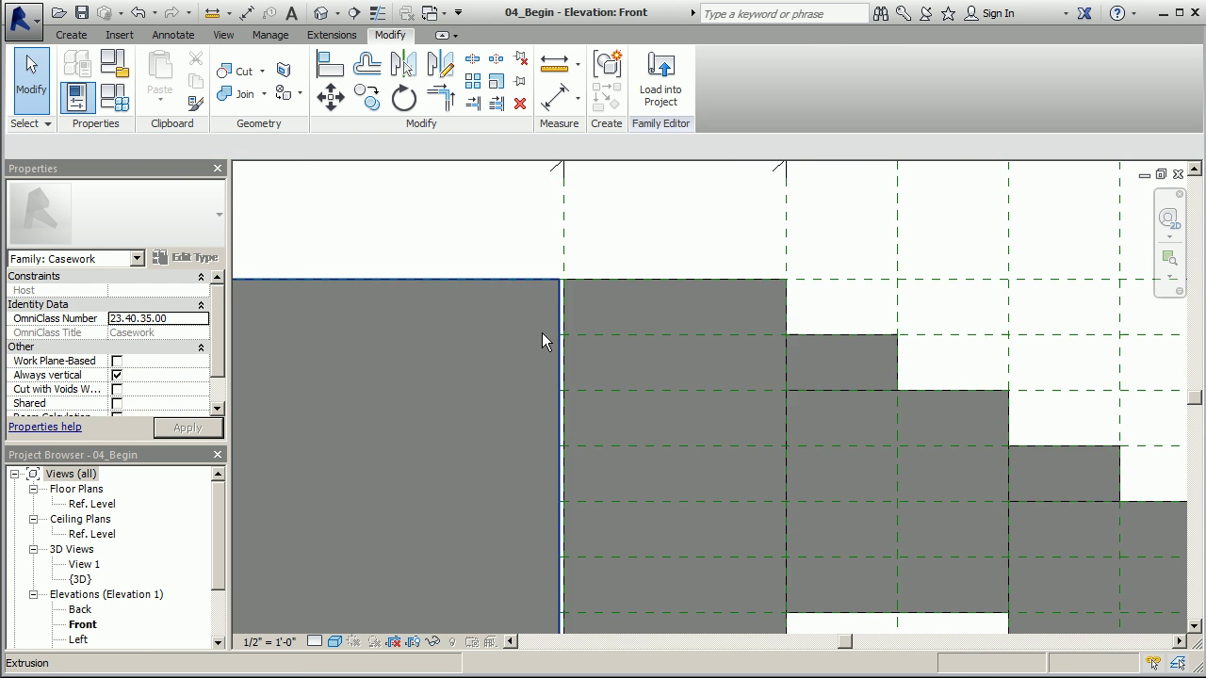
Step: Align the first 3' section's extrusion right edge with the same reference plane
left_click(563, 314)
scroll(560, 430, "down", 2)
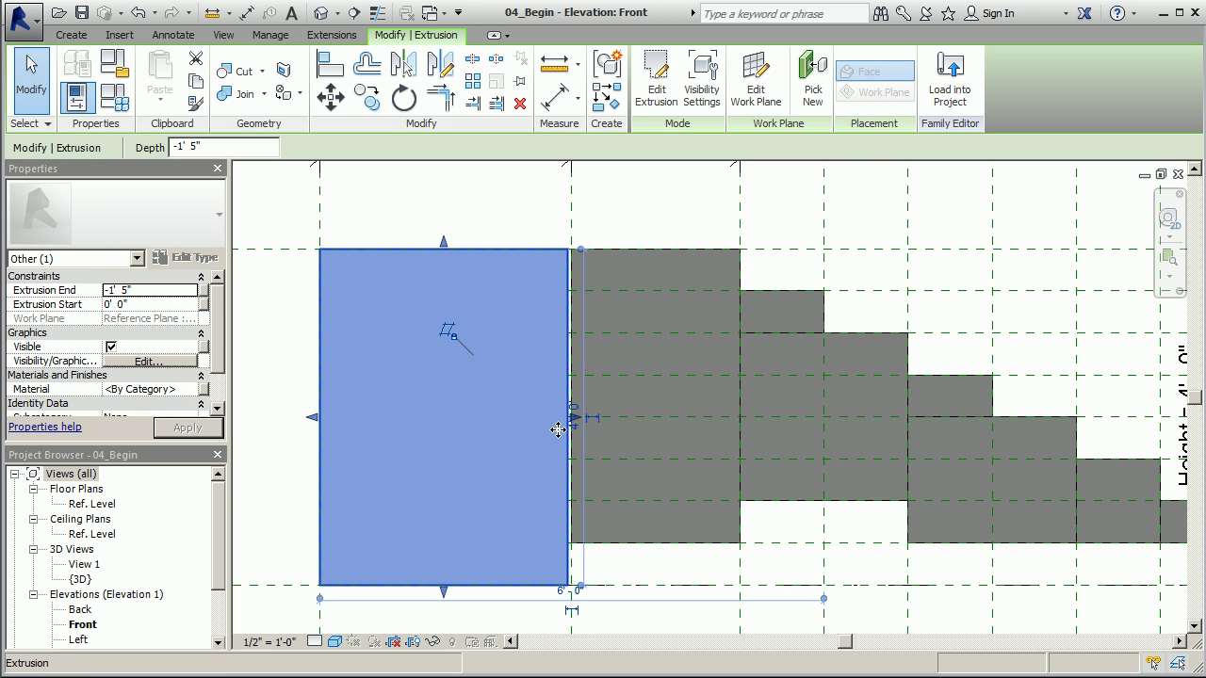
scroll(578, 396, "up", 5)
scroll(565, 405, "down", 1)
left_click_drag(560, 411, 559, 418)
scroll(566, 474, "down", 2)
scroll(566, 473, "down", 2)
key("Escape")
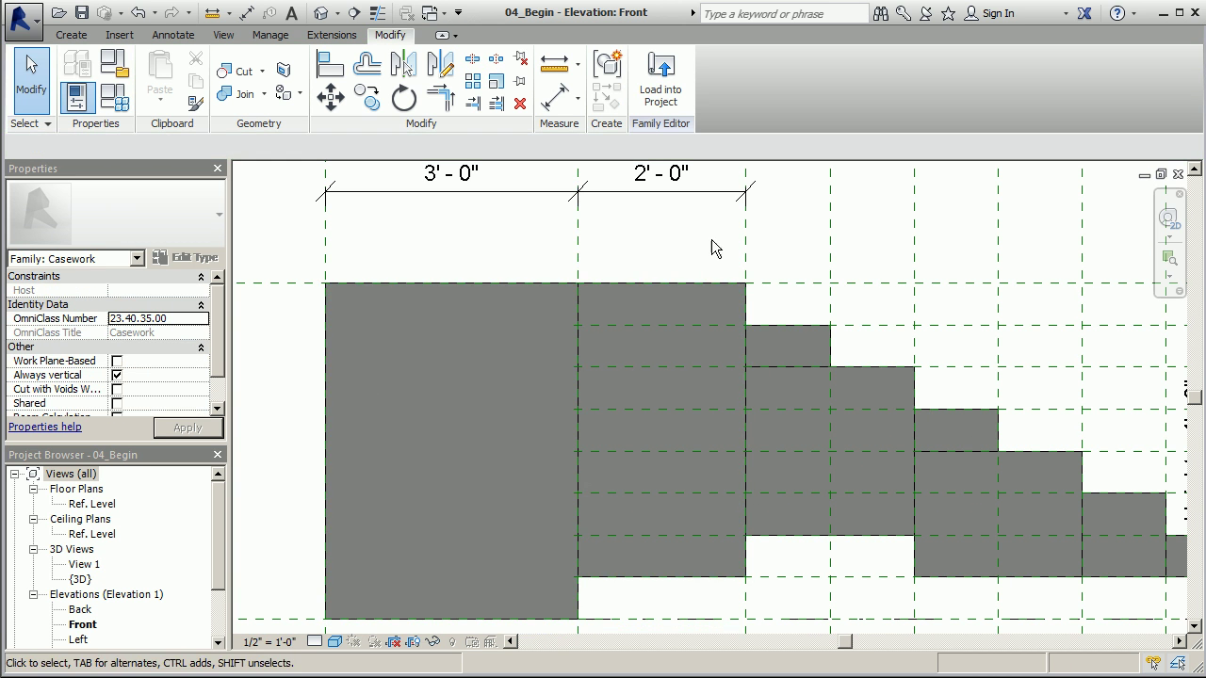
scroll(516, 326, "down", 1)
scroll(515, 326, "down", 1)
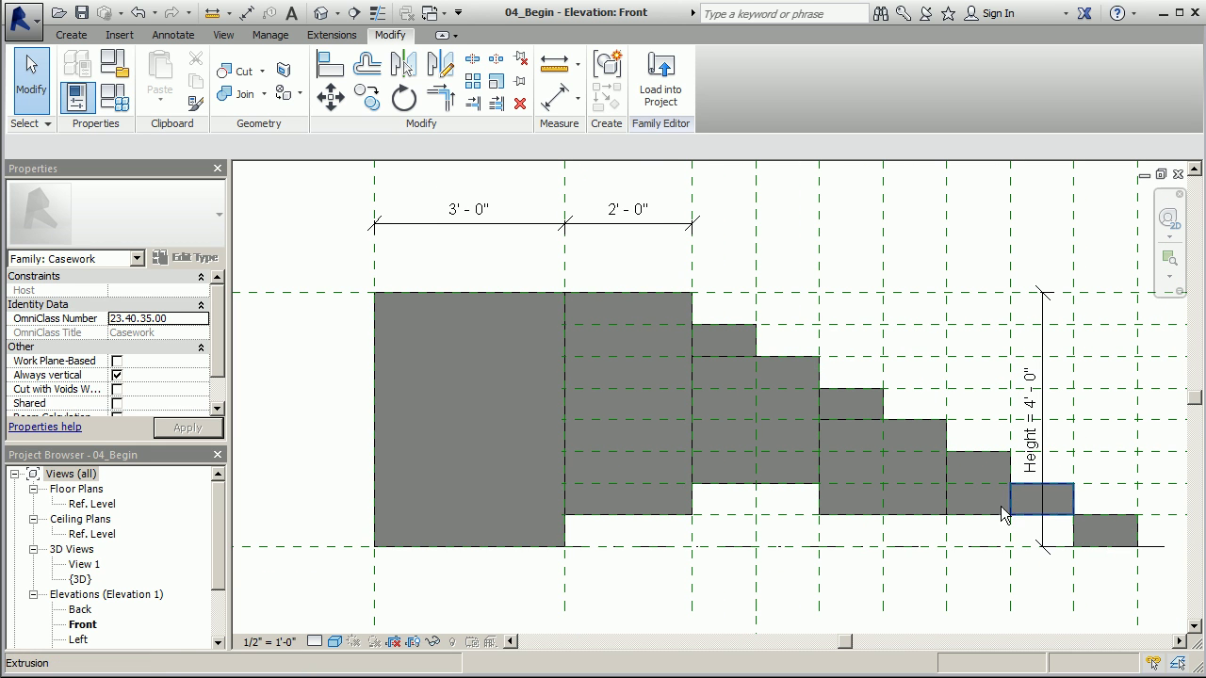
Step: Open the Ref. Level floor plan and select the first two section extrusions
double_click(95, 505)
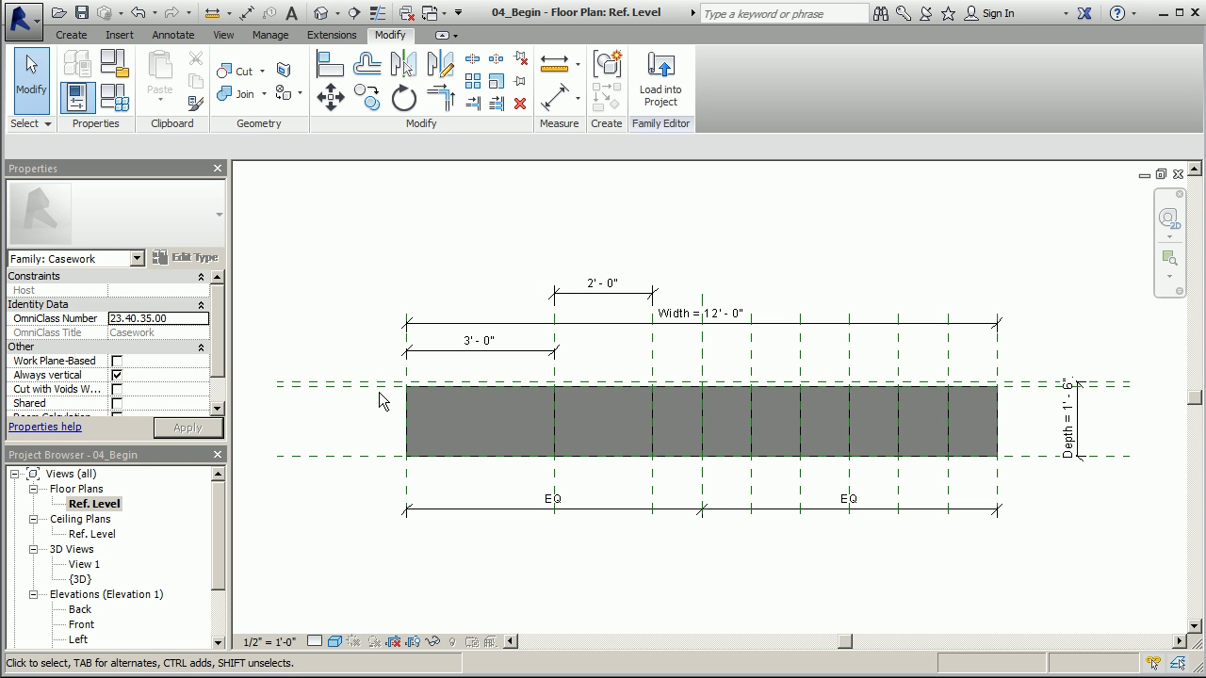
scroll(378, 392, "up", 2)
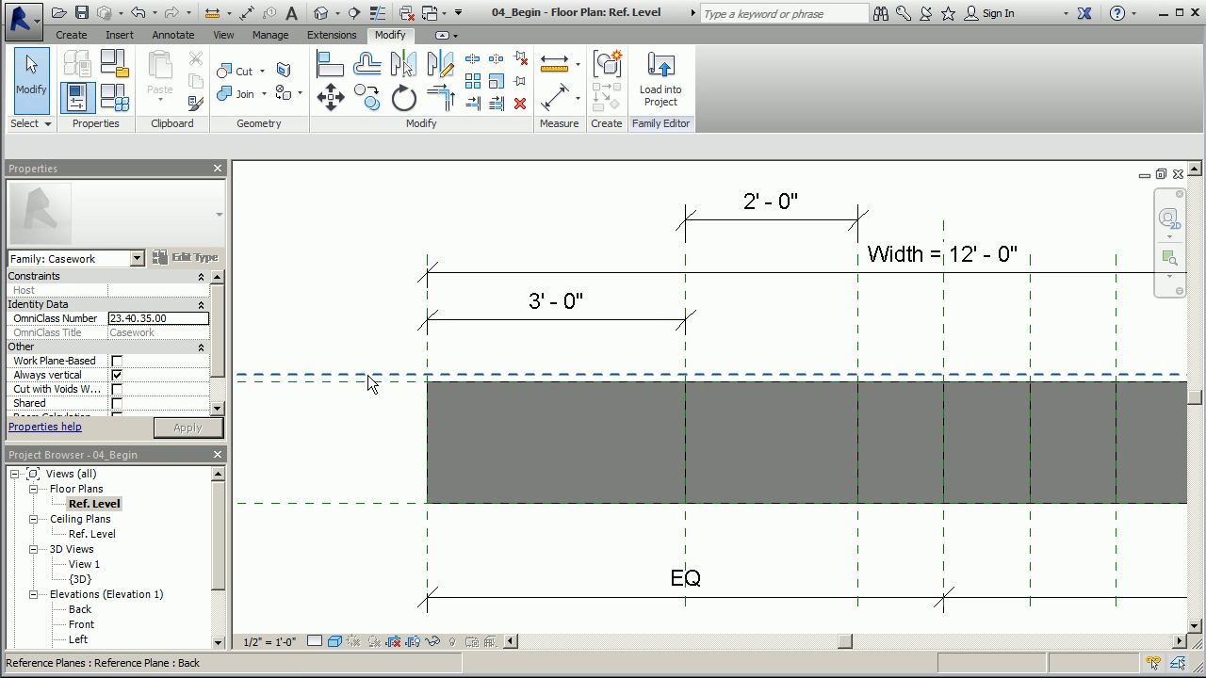
scroll(415, 381, "down", 2)
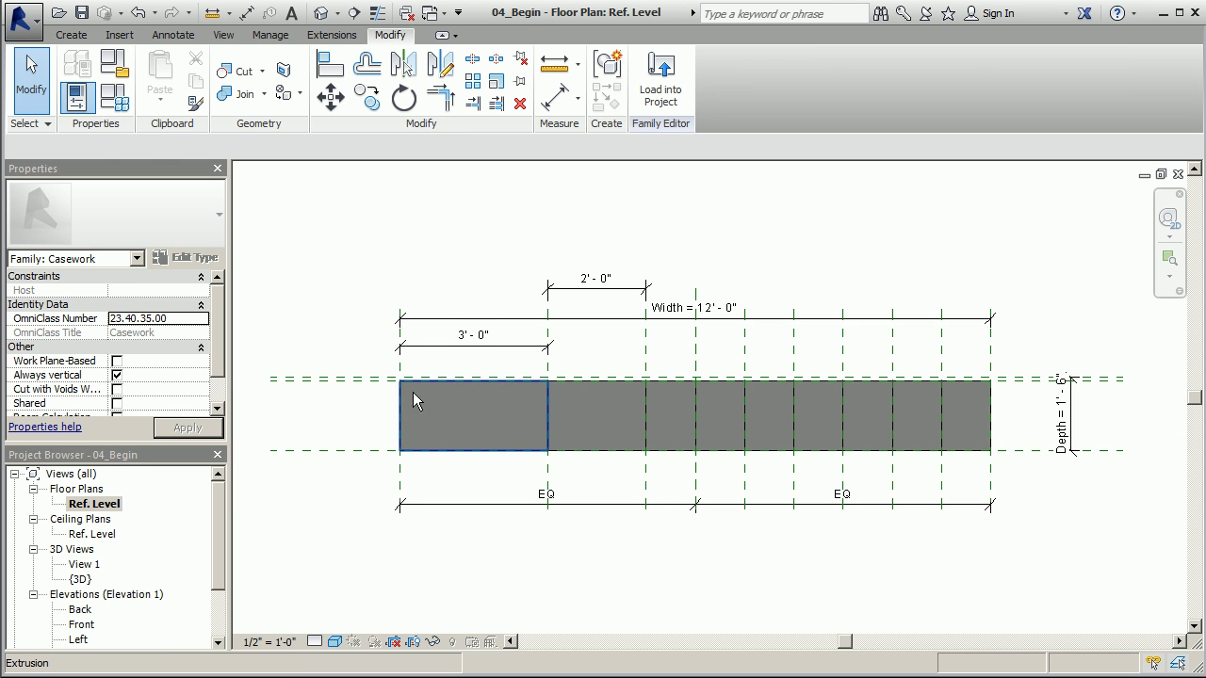
left_click(484, 407)
left_click(593, 407)
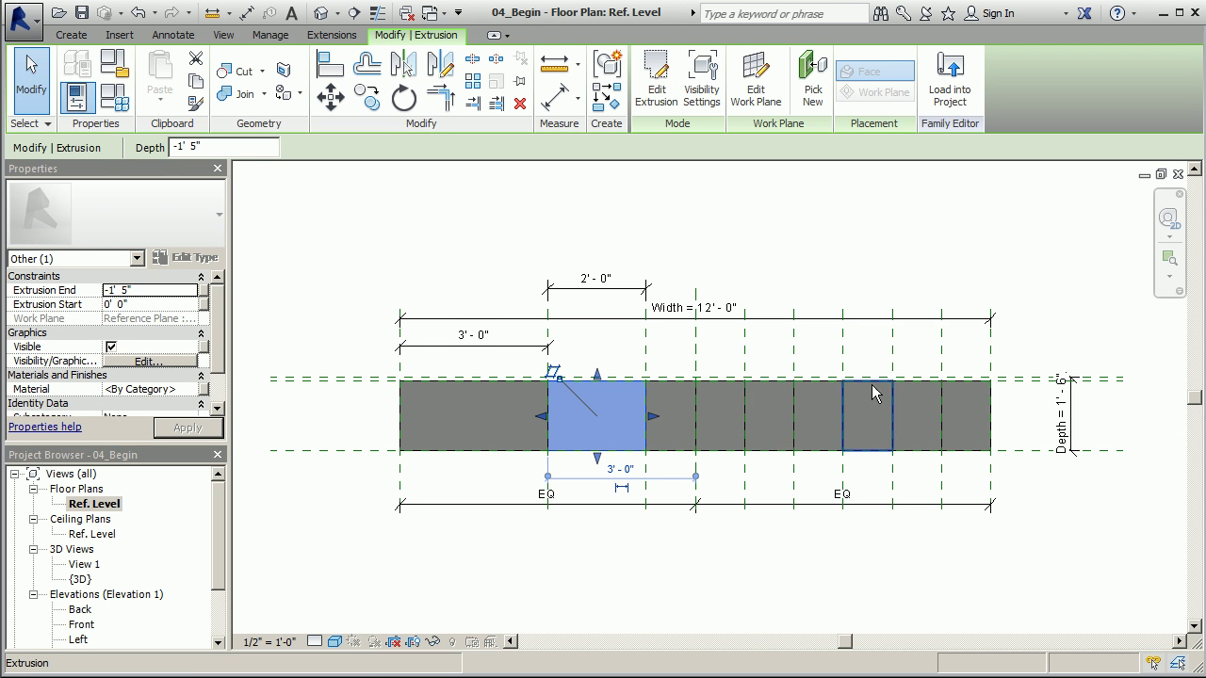
left_click(1019, 320)
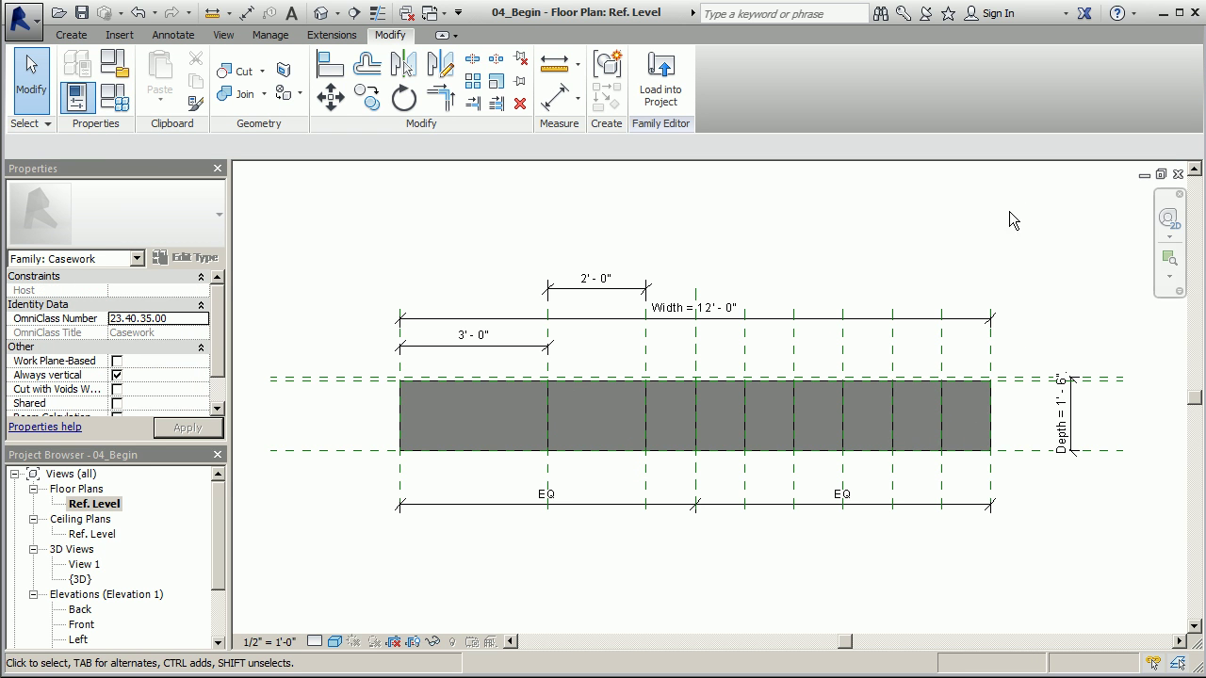
Step: Stretch the rear edges of the three rightmost extrusions to the back reference plane
scroll(967, 381, "up", 3)
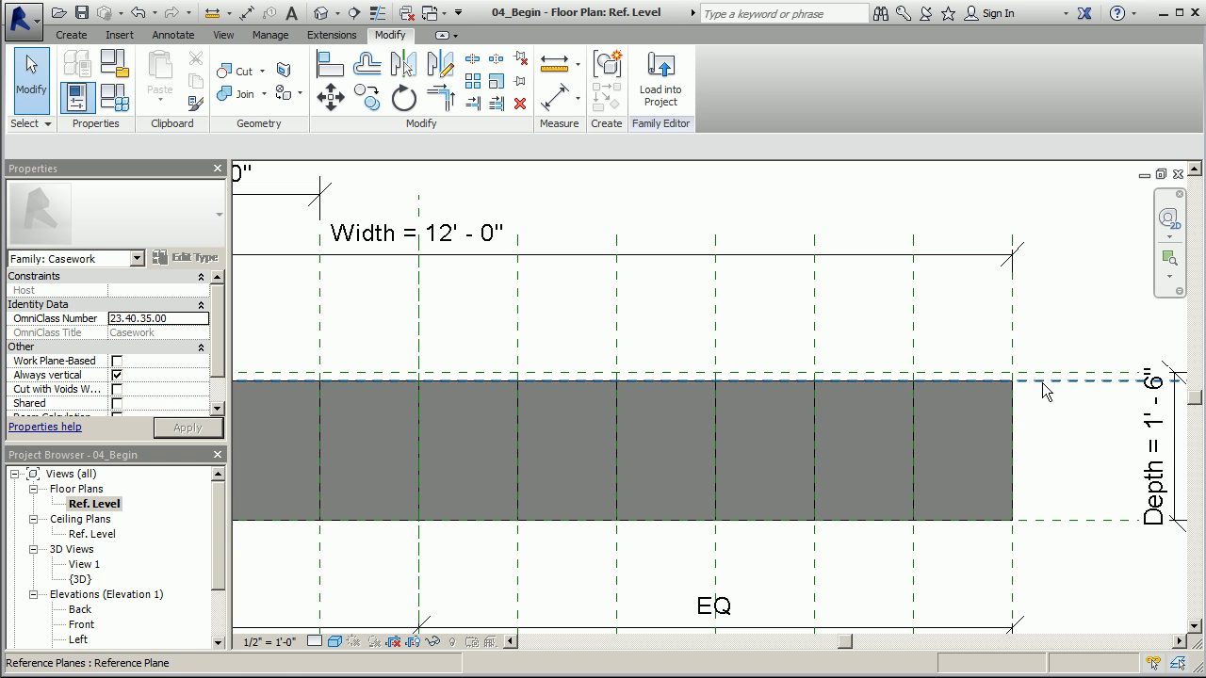
left_click(974, 396)
left_click_drag(964, 379, 961, 373)
left_click(958, 336)
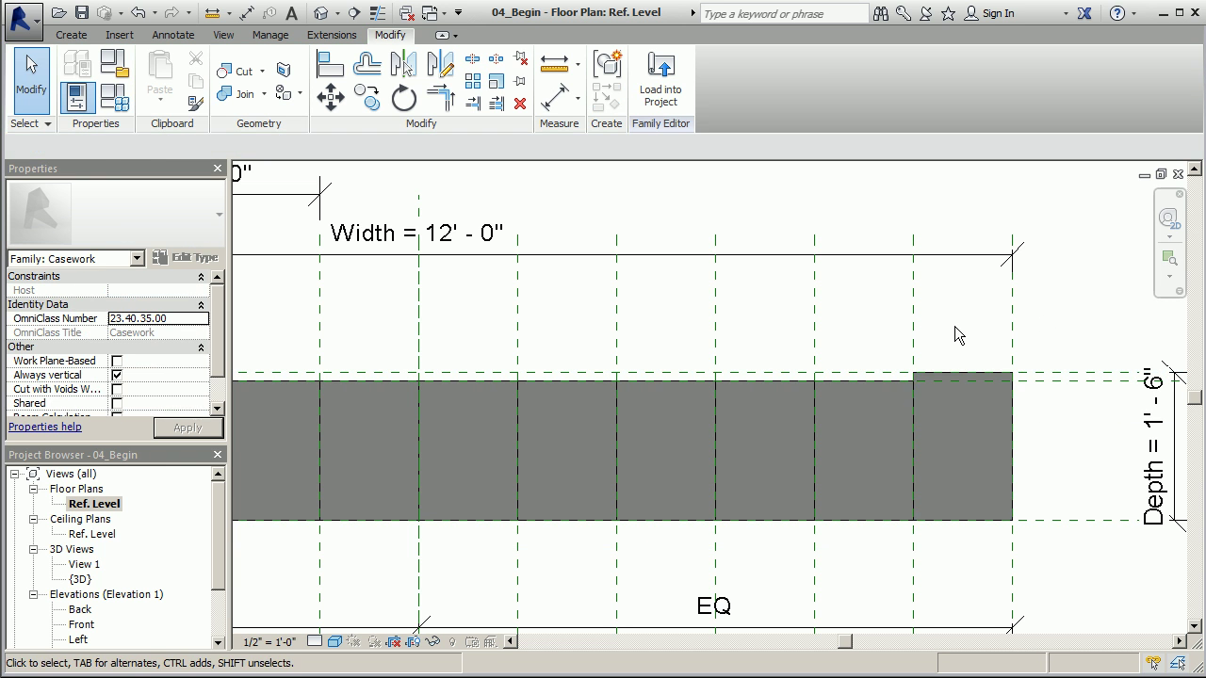
left_click(866, 396)
left_click_drag(861, 379, 844, 374)
left_click(767, 405)
left_click_drag(766, 372, 766, 365)
Step: Extend the next two extrusions' rear edges to the back reference plane as well
left_click(665, 386)
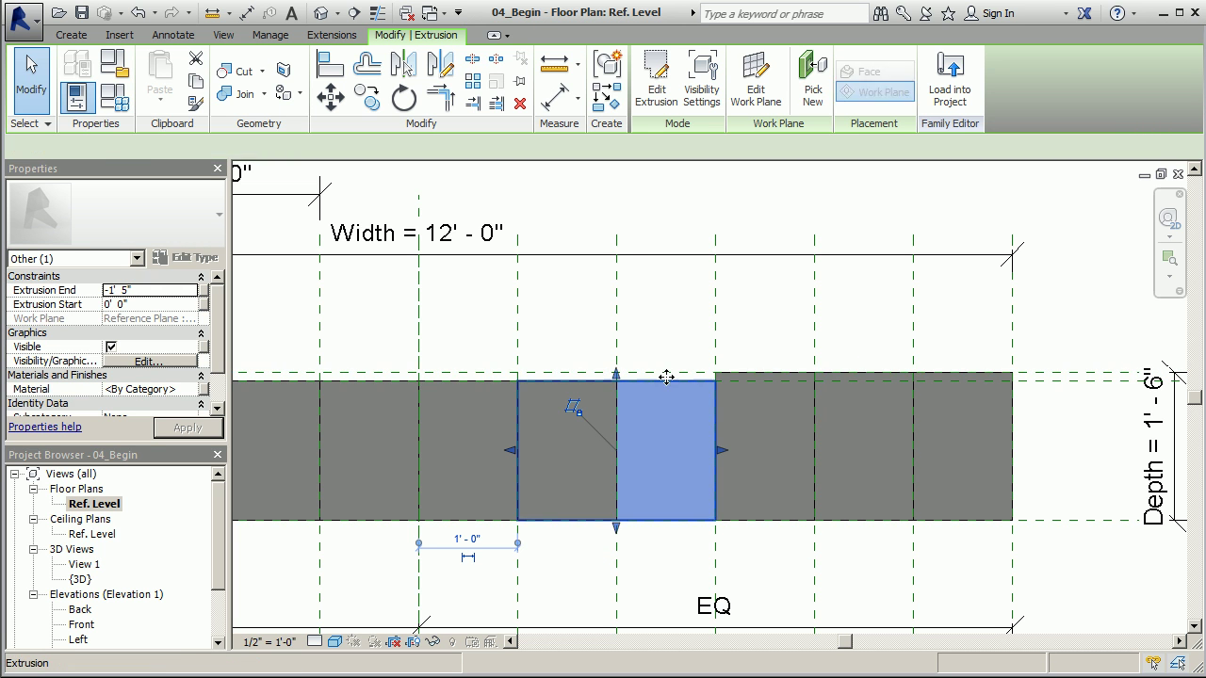
left_click_drag(616, 374, 615, 366)
left_click(657, 331)
scroll(657, 331, "down", 2)
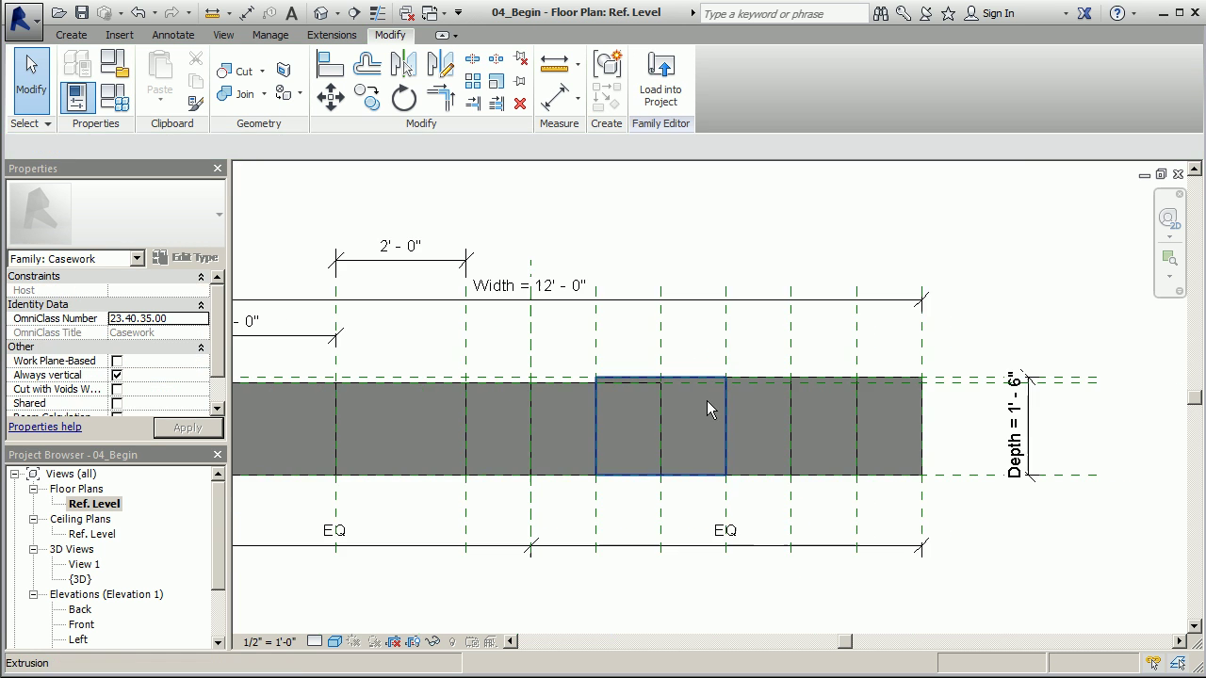
left_click(533, 415)
left_click_drag(532, 378, 533, 374)
scroll(737, 415, "down", 2)
scroll(506, 406, "up", 3)
left_click(537, 433)
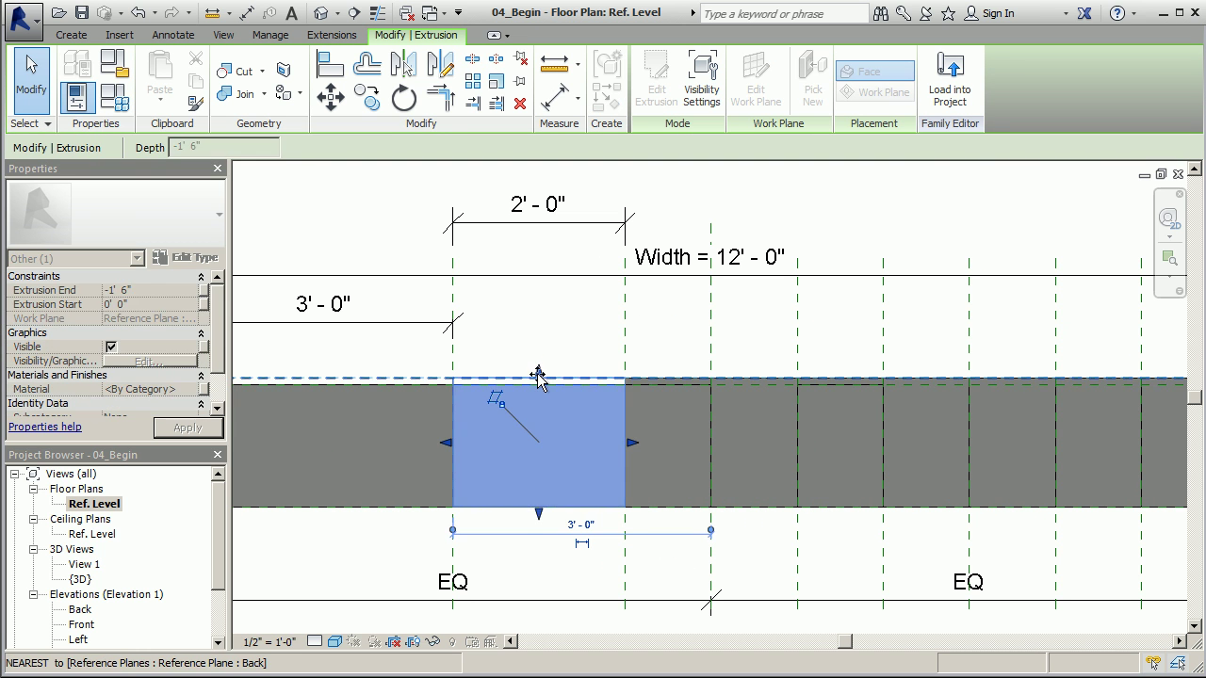
key("Escape")
Step: Check the leftmost extrusion so all sections fill the 12'-0" by 1'-6" footprint
scroll(491, 402, "down", 2)
left_click(469, 405)
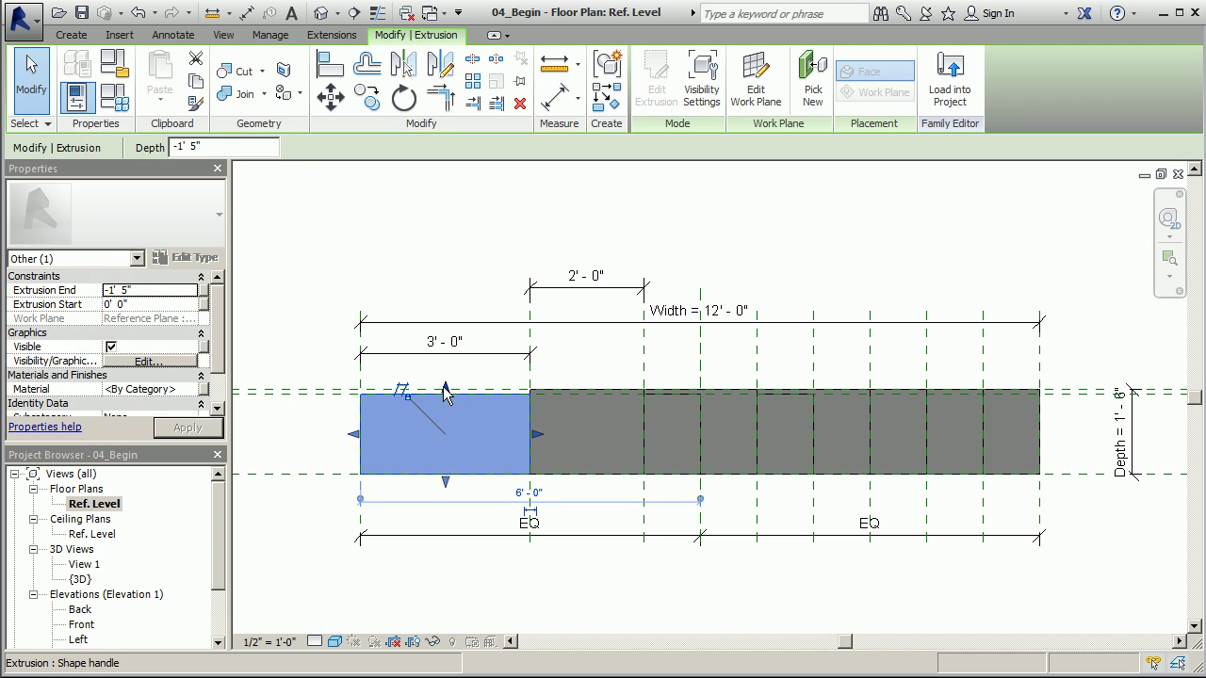
left_click(485, 362)
scroll(534, 393, "down", 2)
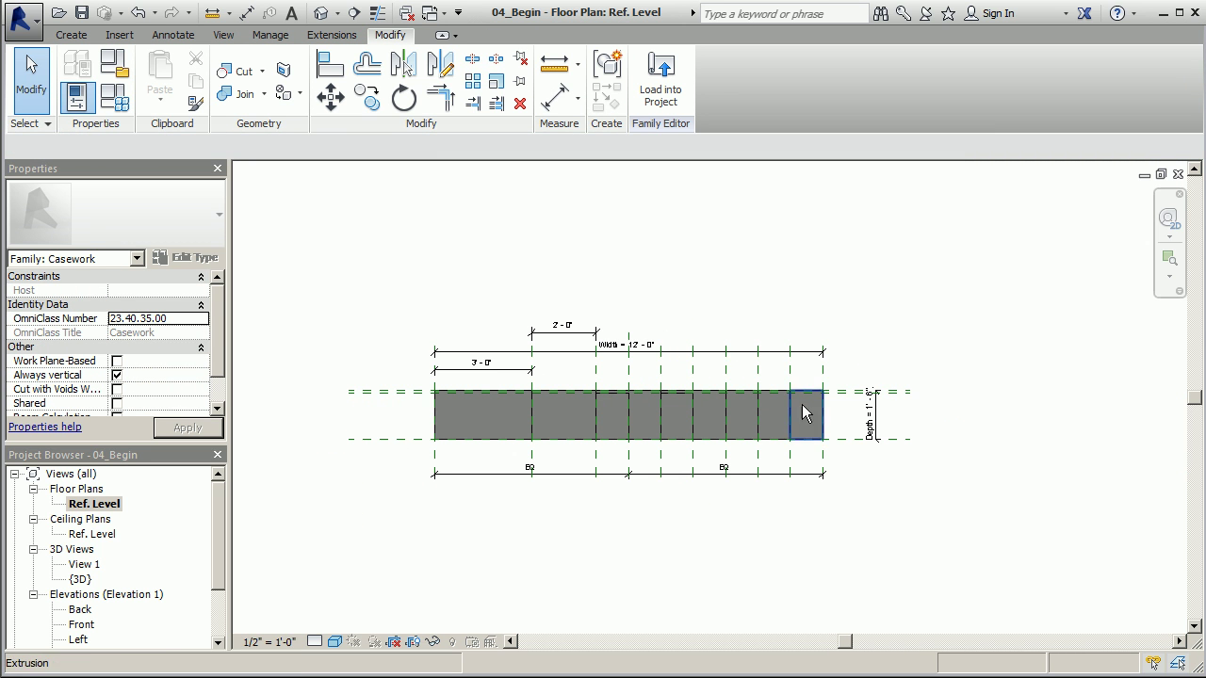
scroll(829, 396, "up", 2)
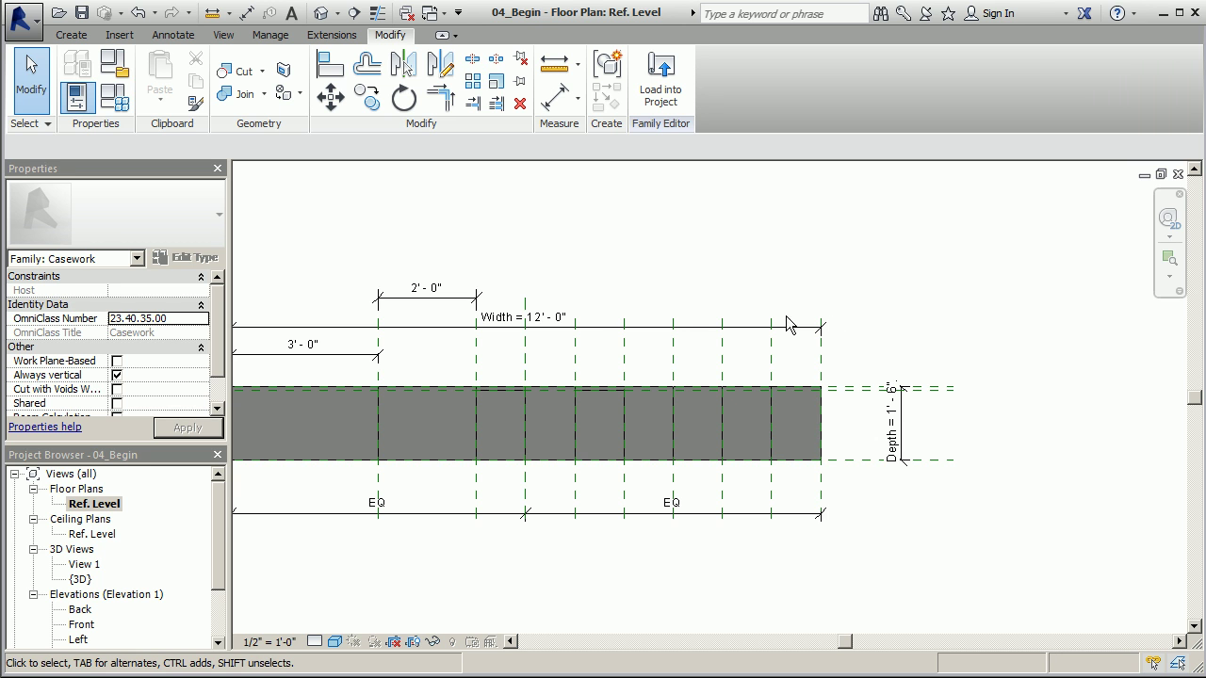
scroll(740, 347, "down", 2)
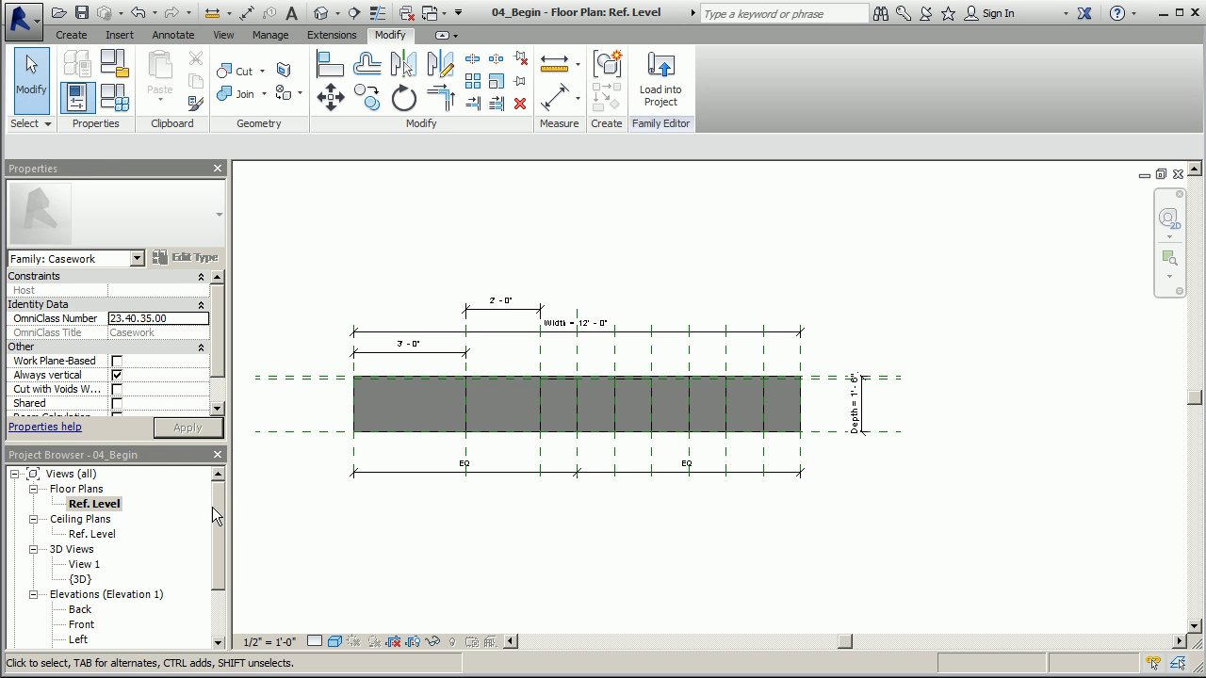
left_click_drag(215, 507, 216, 573)
Step: Open the Front elevation and zoom out to show the stepped casework, dimensions and Ref. Level
double_click(83, 549)
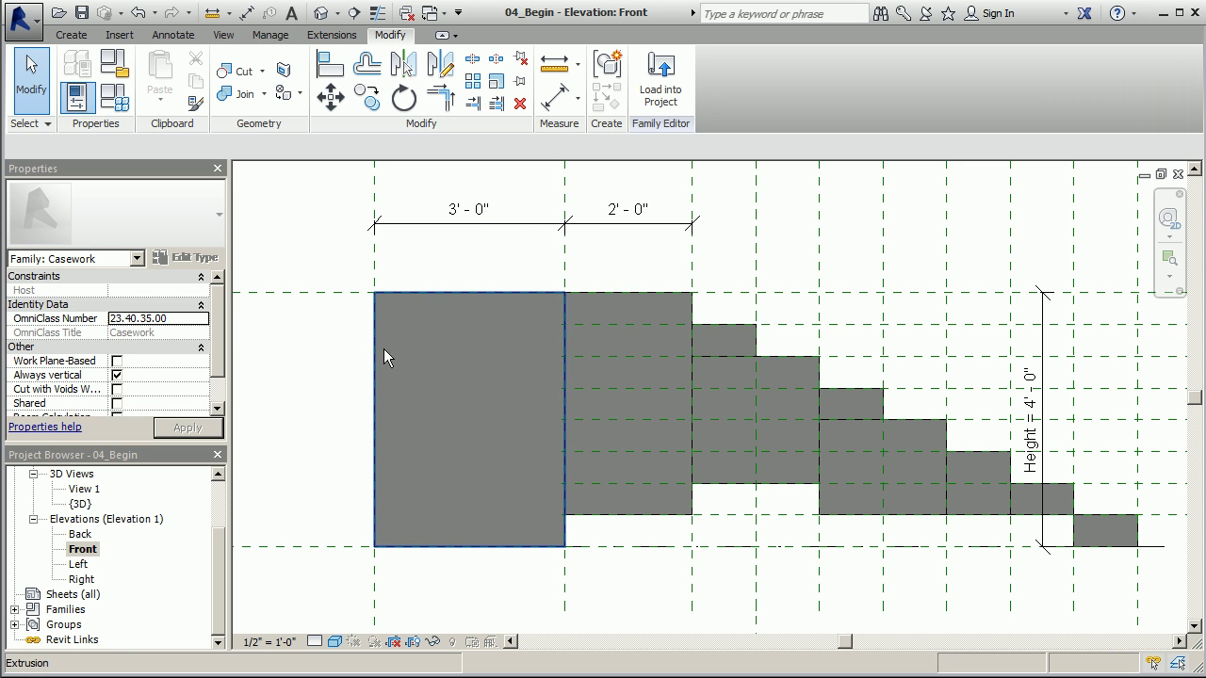
scroll(383, 338, "down", 1)
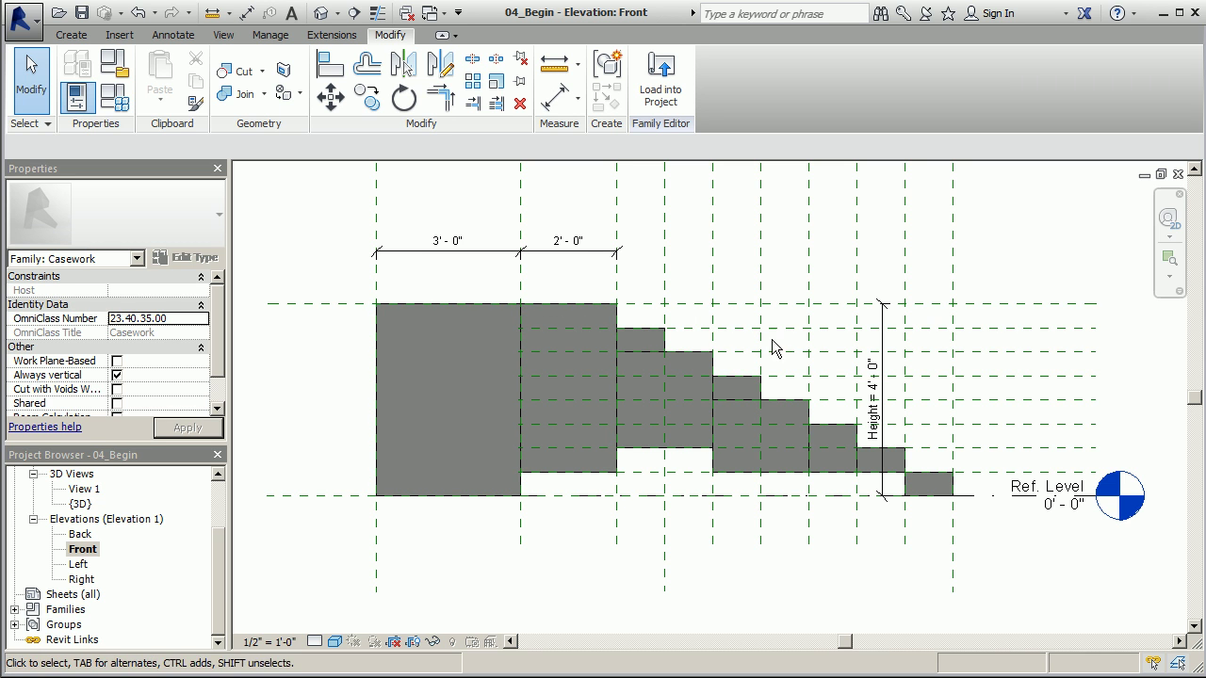
scroll(510, 428, "down", 1)
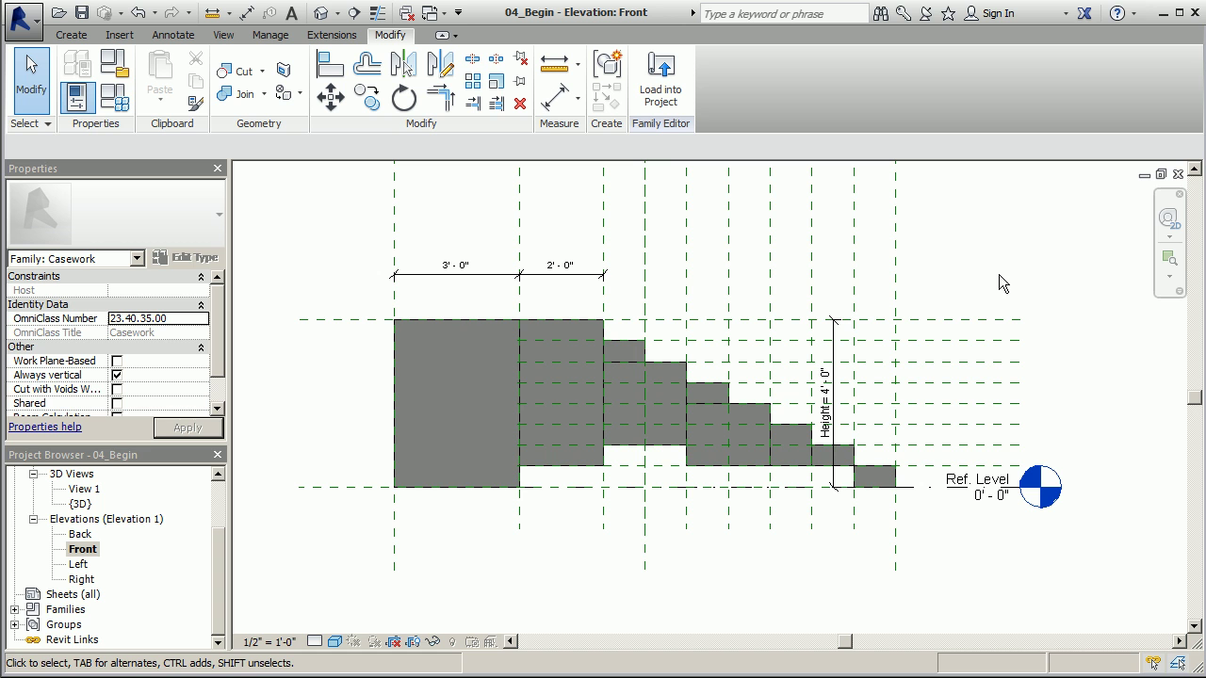
scroll(496, 414, "up", 3)
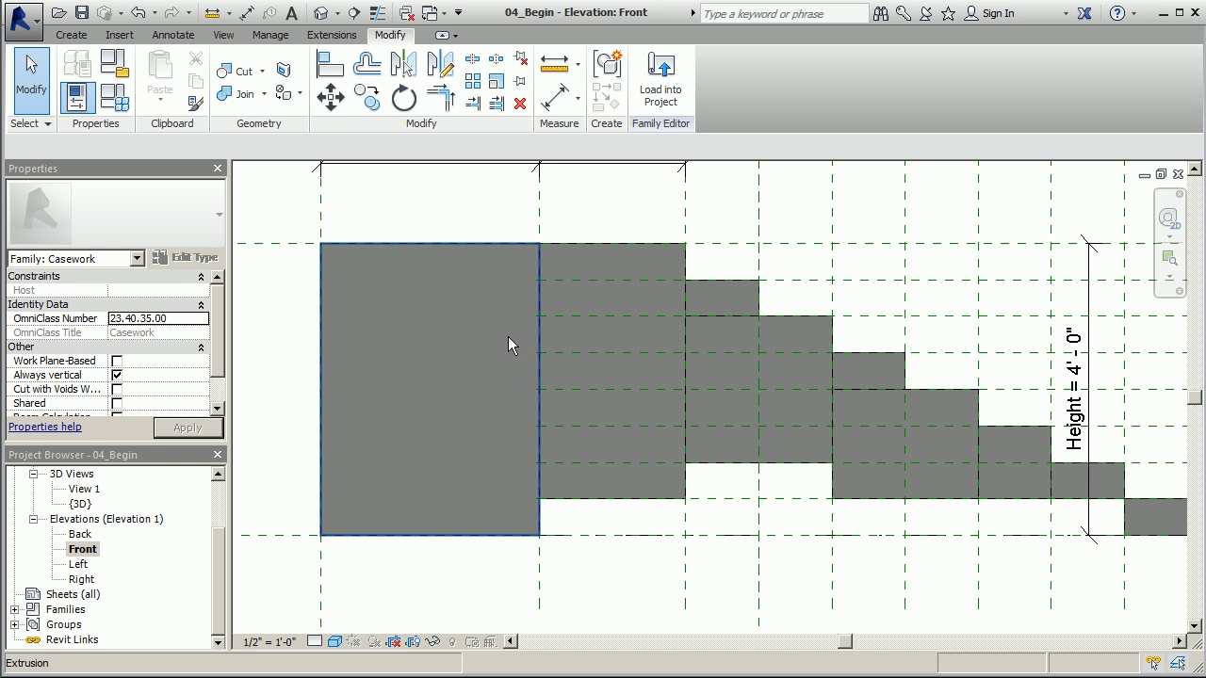
scroll(445, 355, "down", 3)
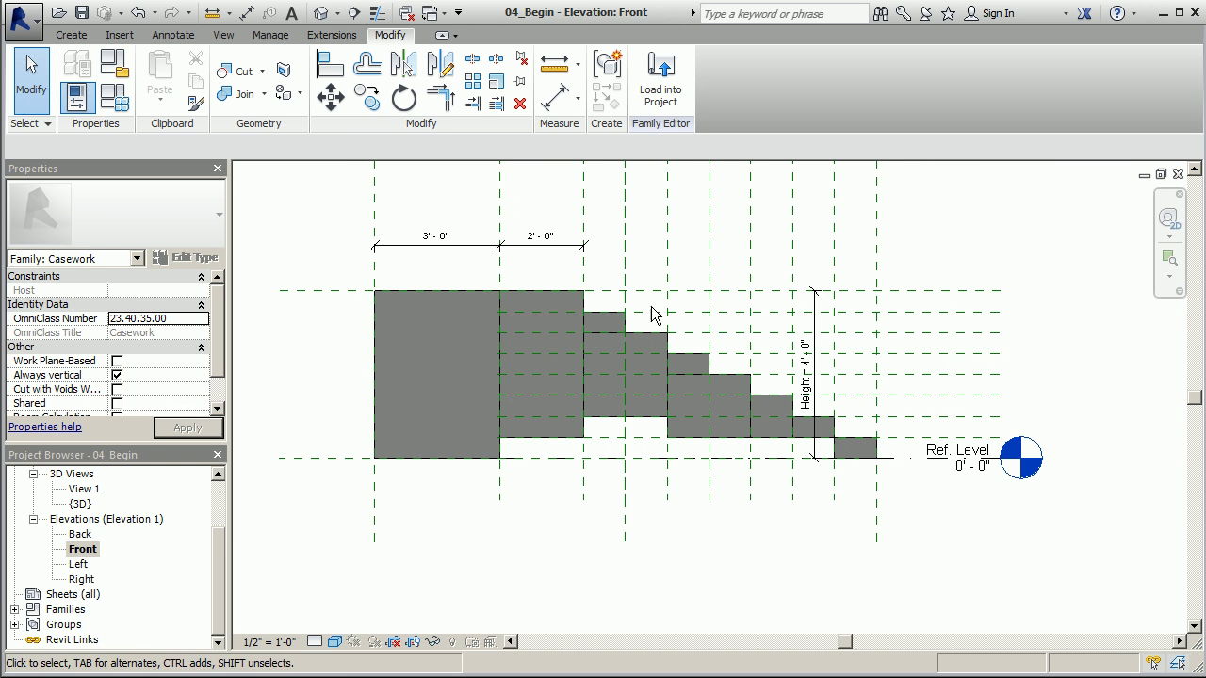
Step: Drag the horizontal reference plane's left end well past the casework's left side
left_click(894, 336)
scroll(460, 311, "up", 3)
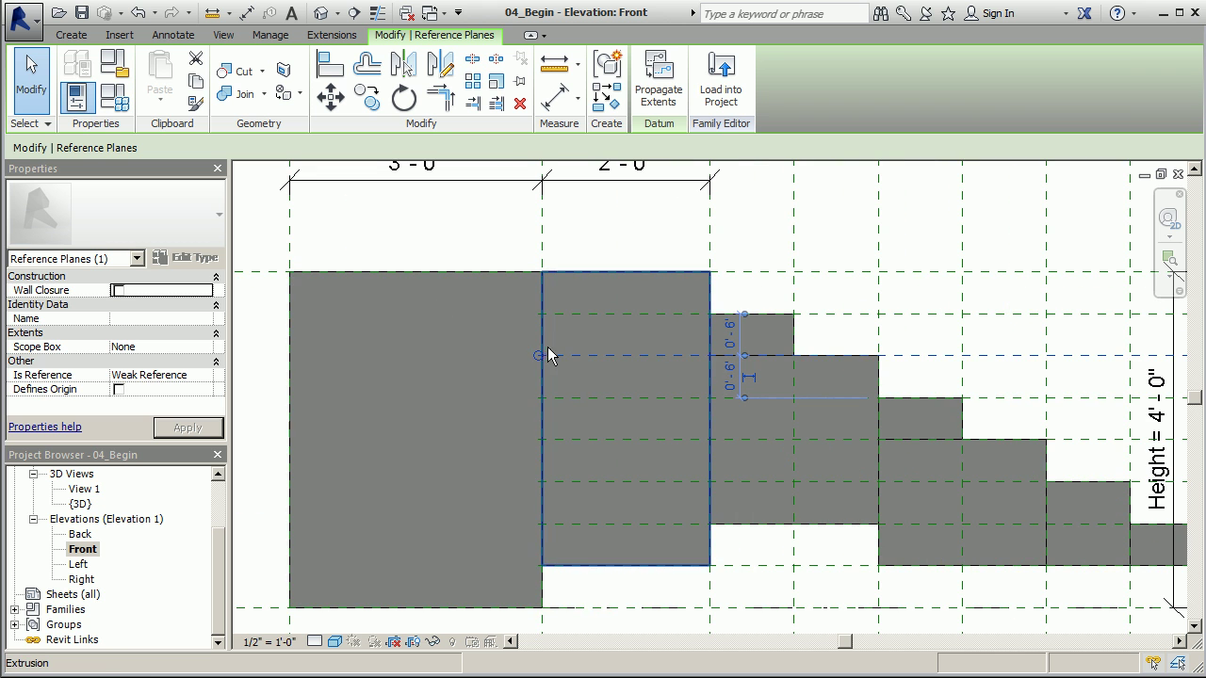
left_click_drag(538, 355, 262, 395)
scroll(558, 351, "down", 2)
scroll(410, 323, "up", 3)
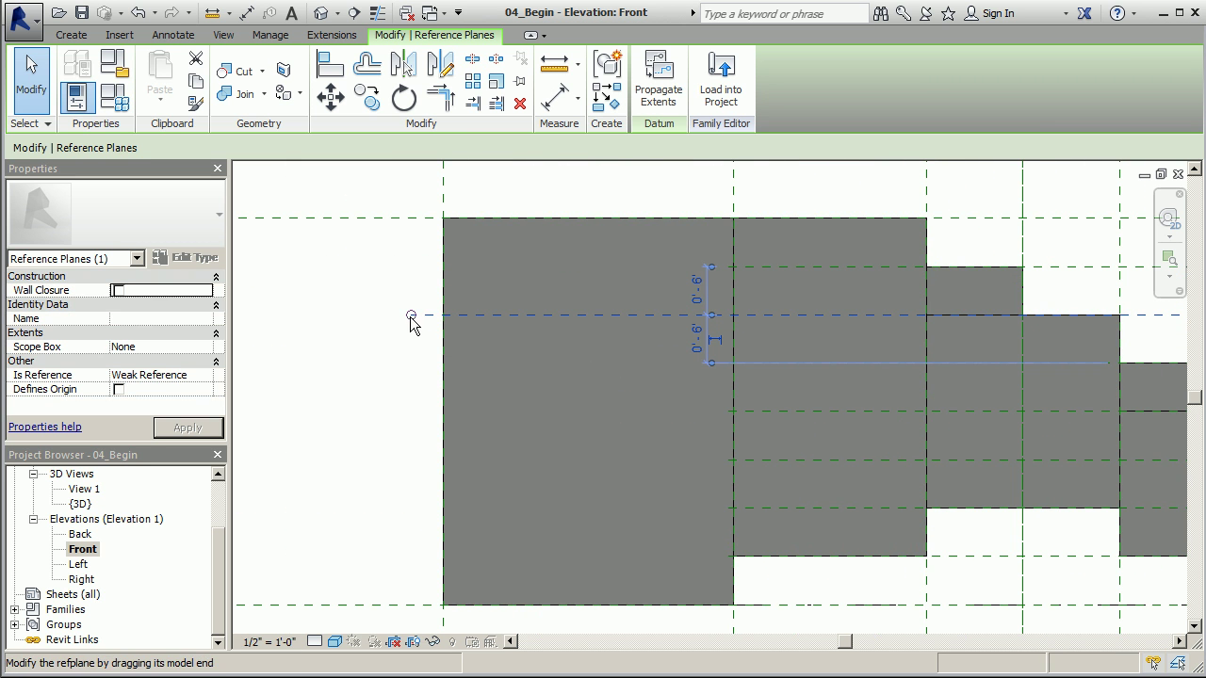
scroll(490, 320, "down", 2)
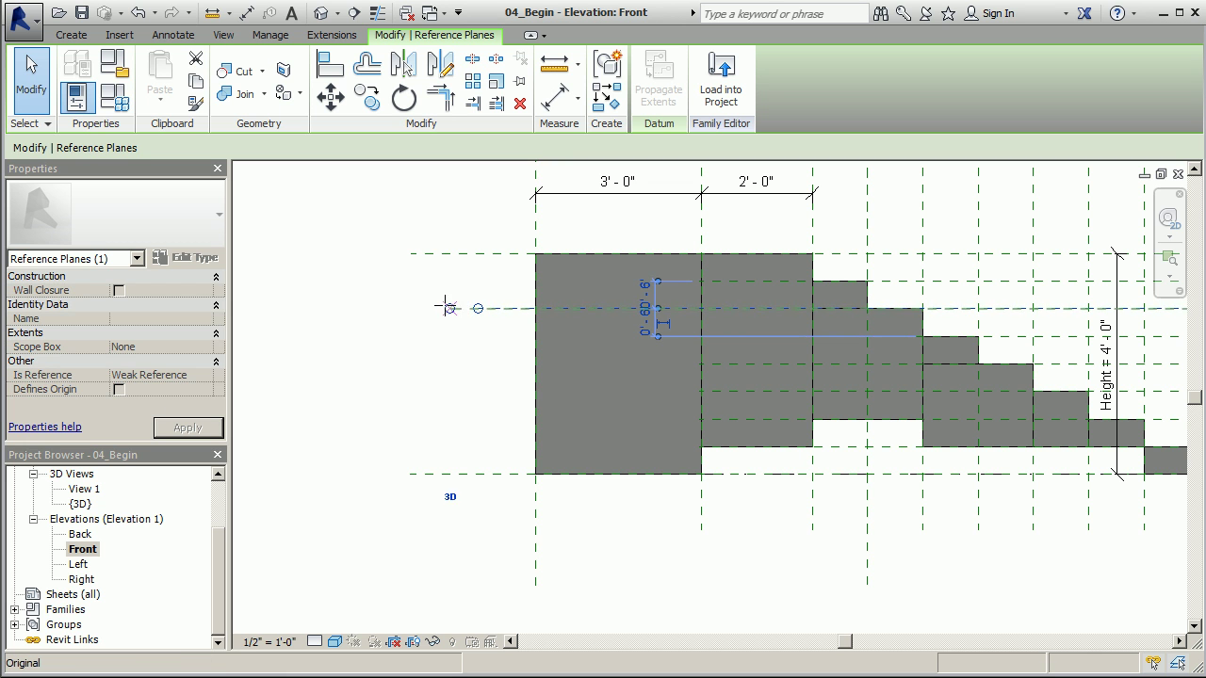
left_click(344, 272)
scroll(476, 339, "down", 2)
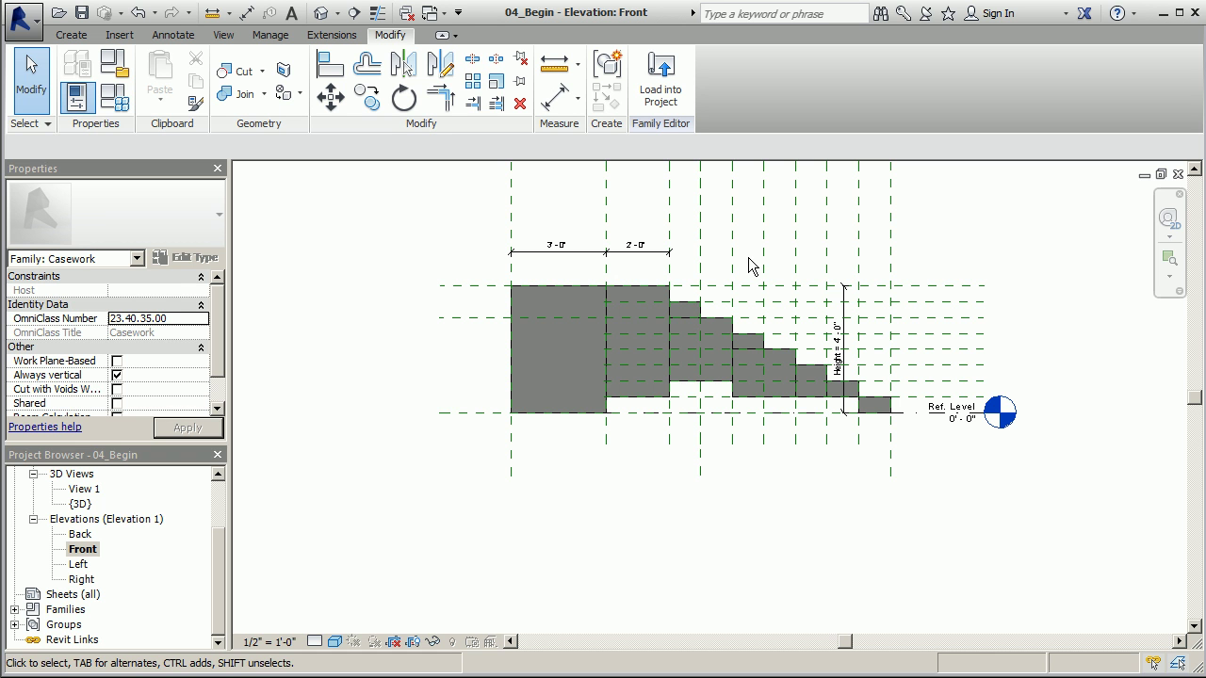
scroll(629, 322, "up", 2)
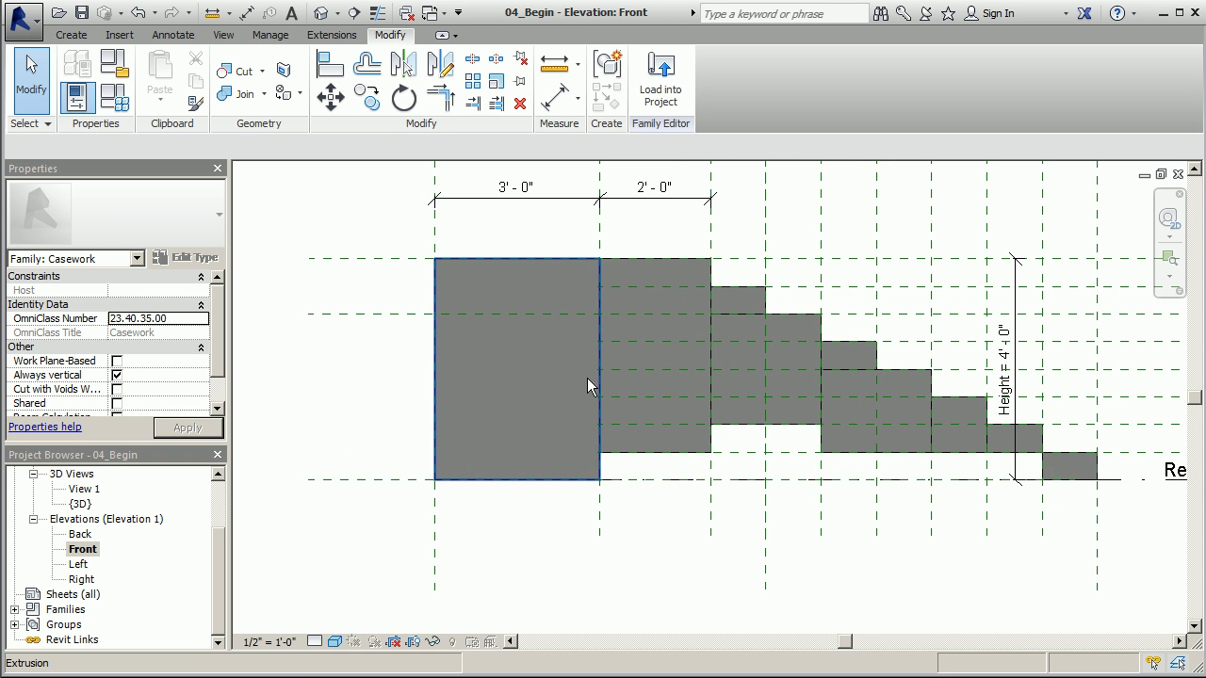
scroll(429, 311, "up", 2)
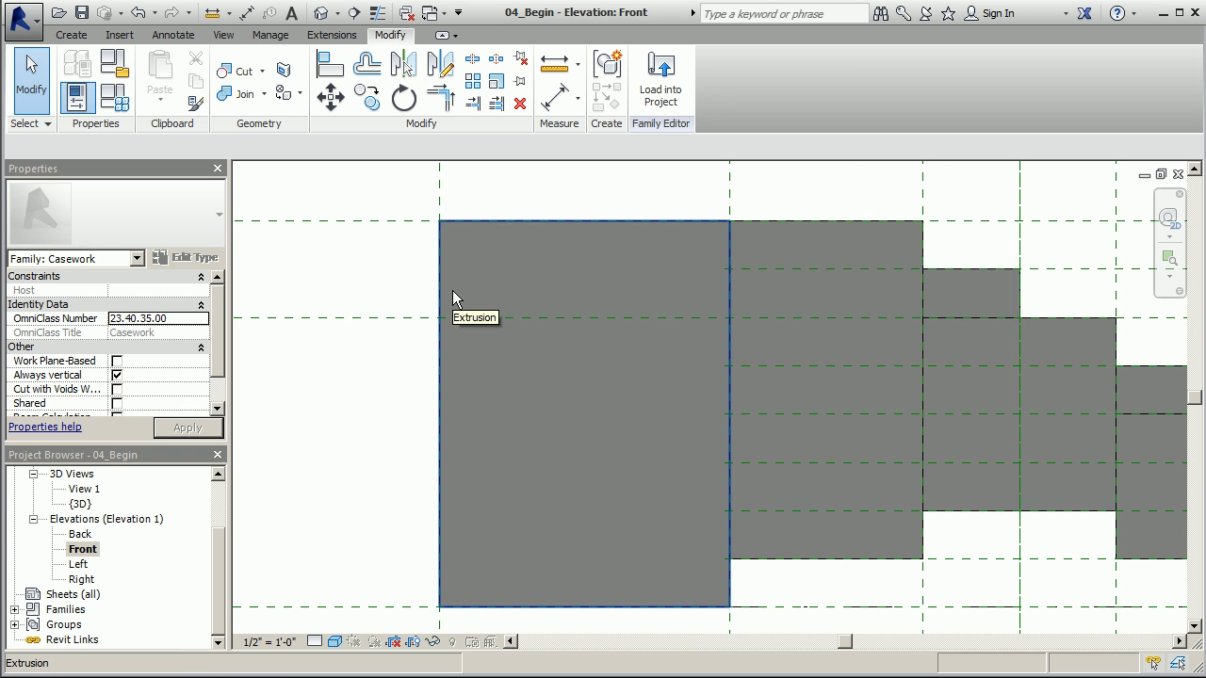
scroll(476, 363, "down", 2)
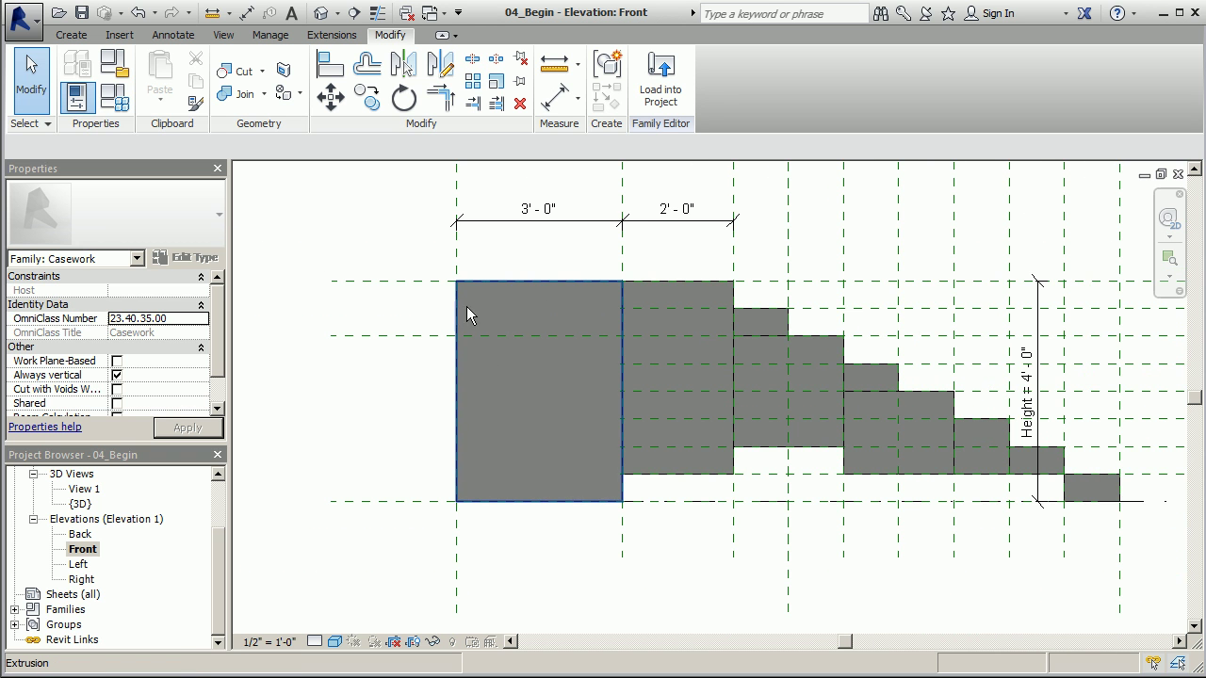
scroll(452, 311, "up", 2)
scroll(454, 307, "down", 2)
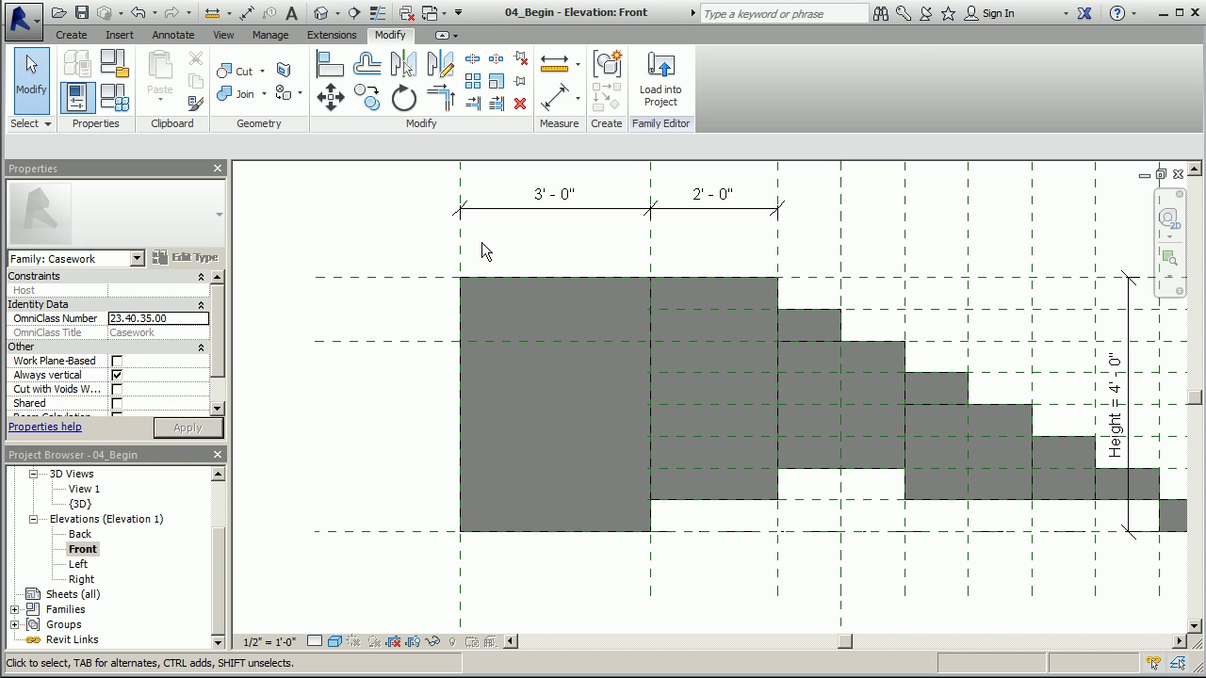
Step: Pick-line a reference plane 0' 1" inside the first section's left edge, extended downward
left_click(68, 36)
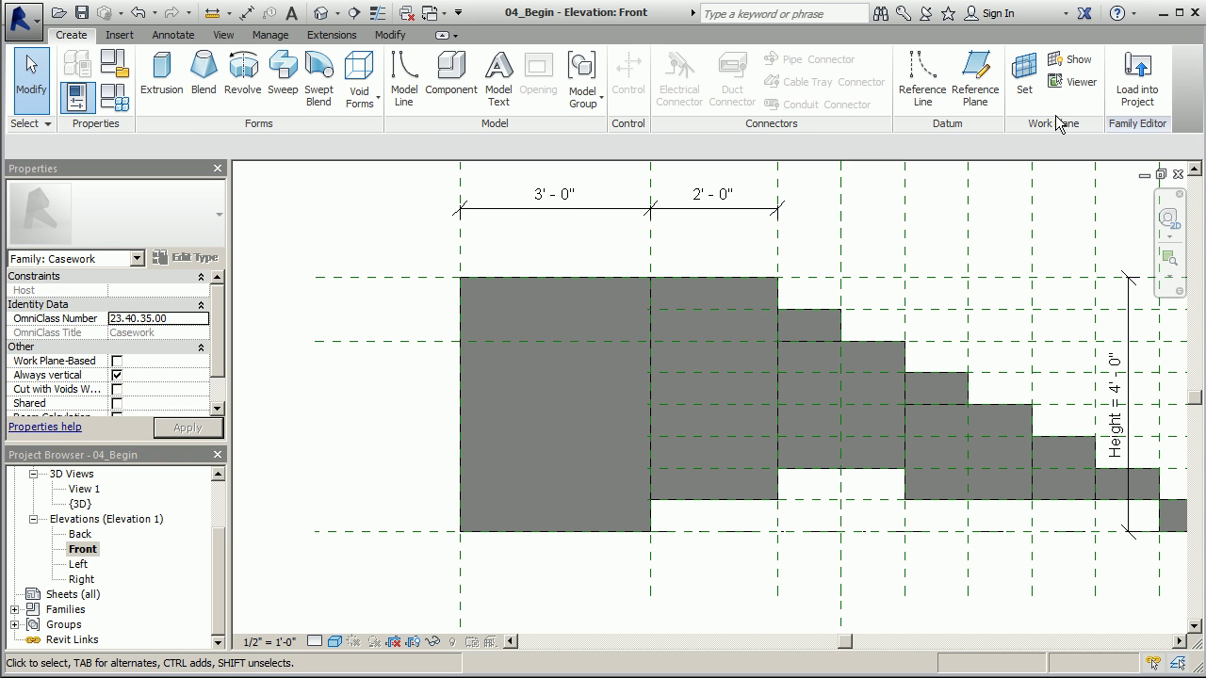
left_click(975, 92)
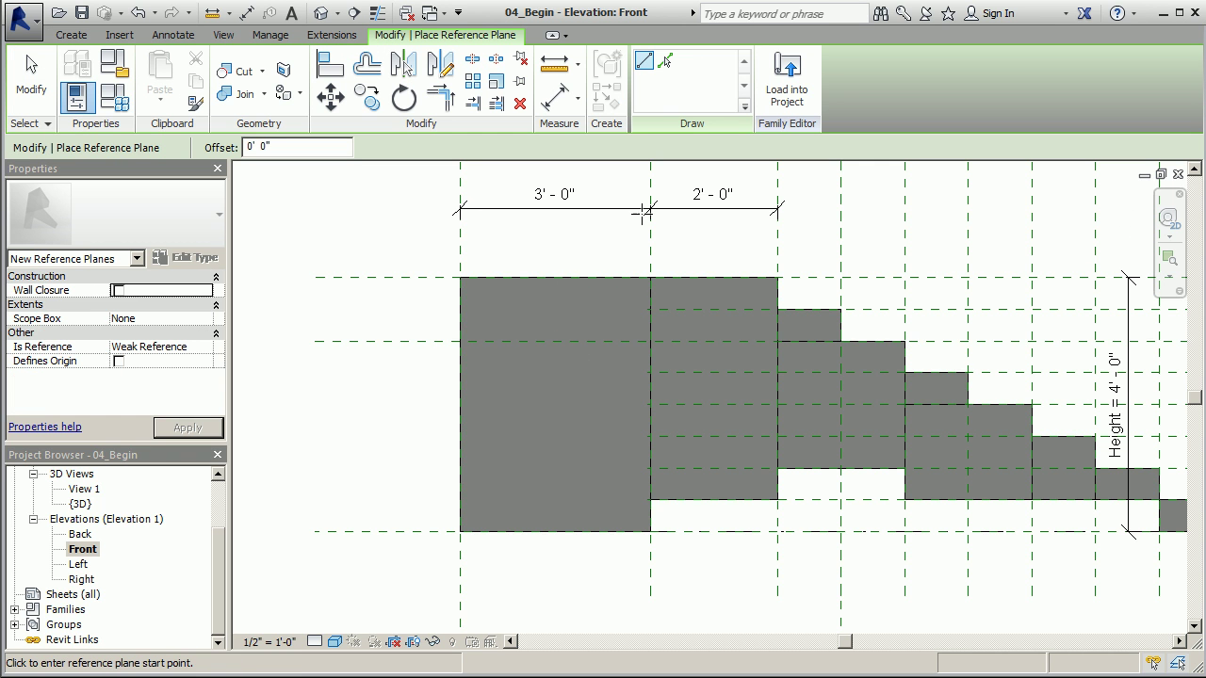
left_click(665, 61)
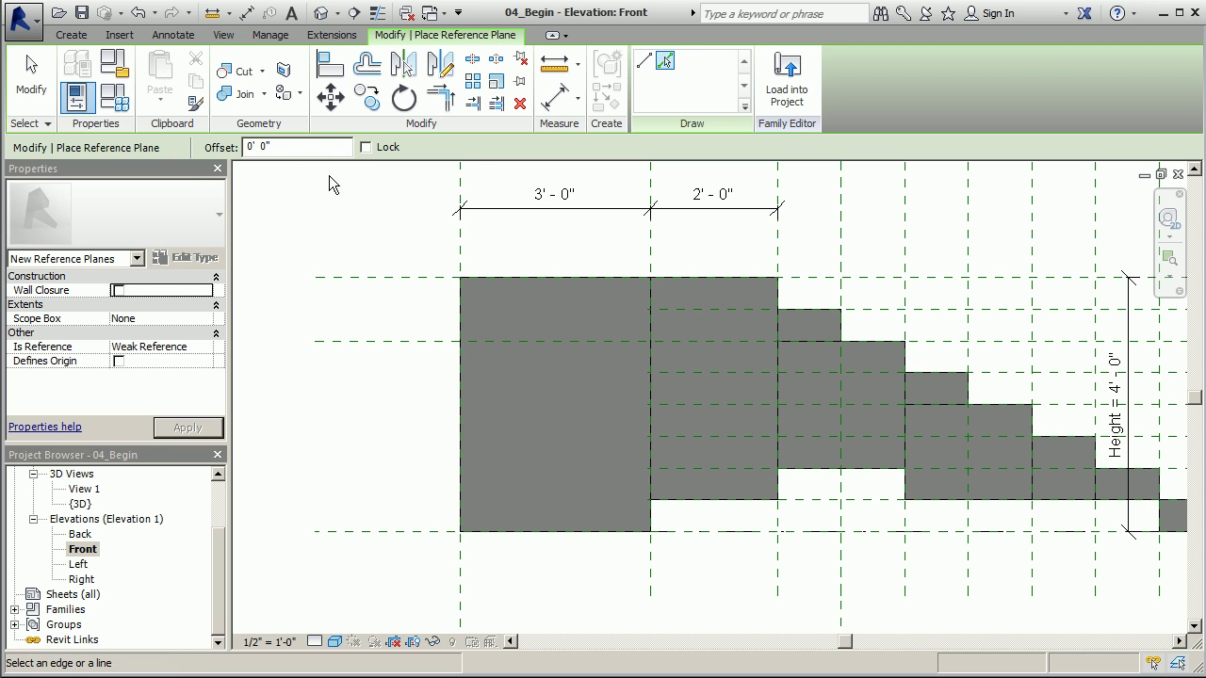
double_click(266, 147)
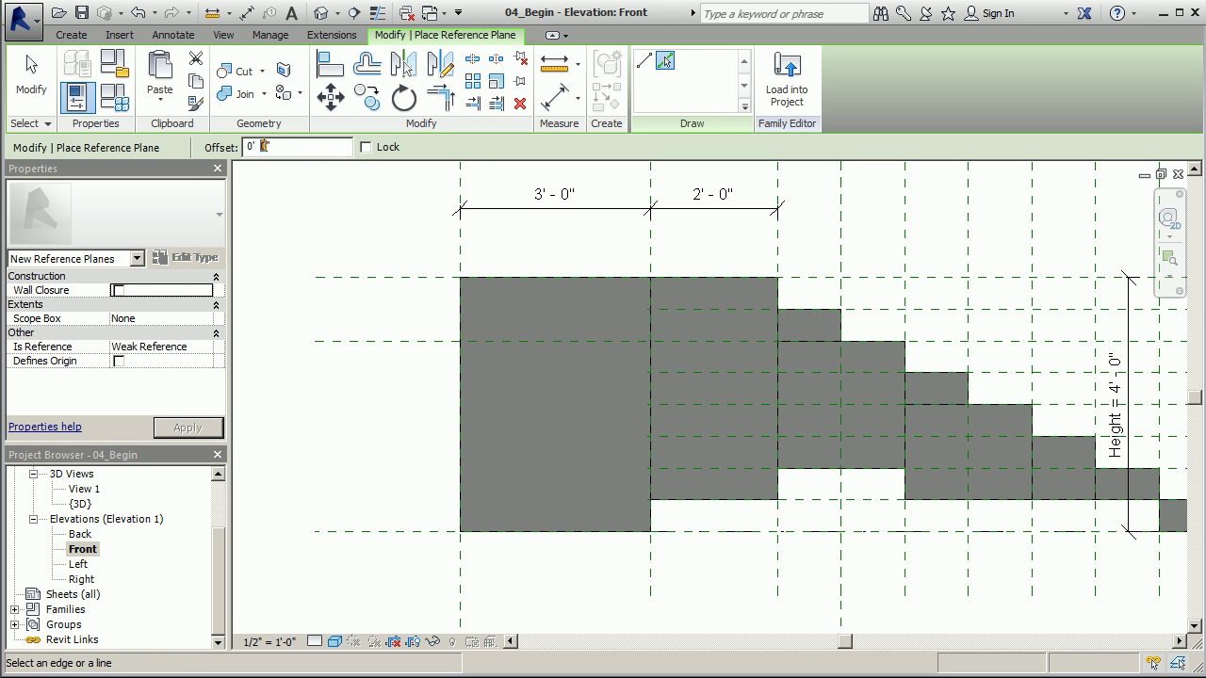
left_click(460, 397)
scroll(516, 297, "down", 3)
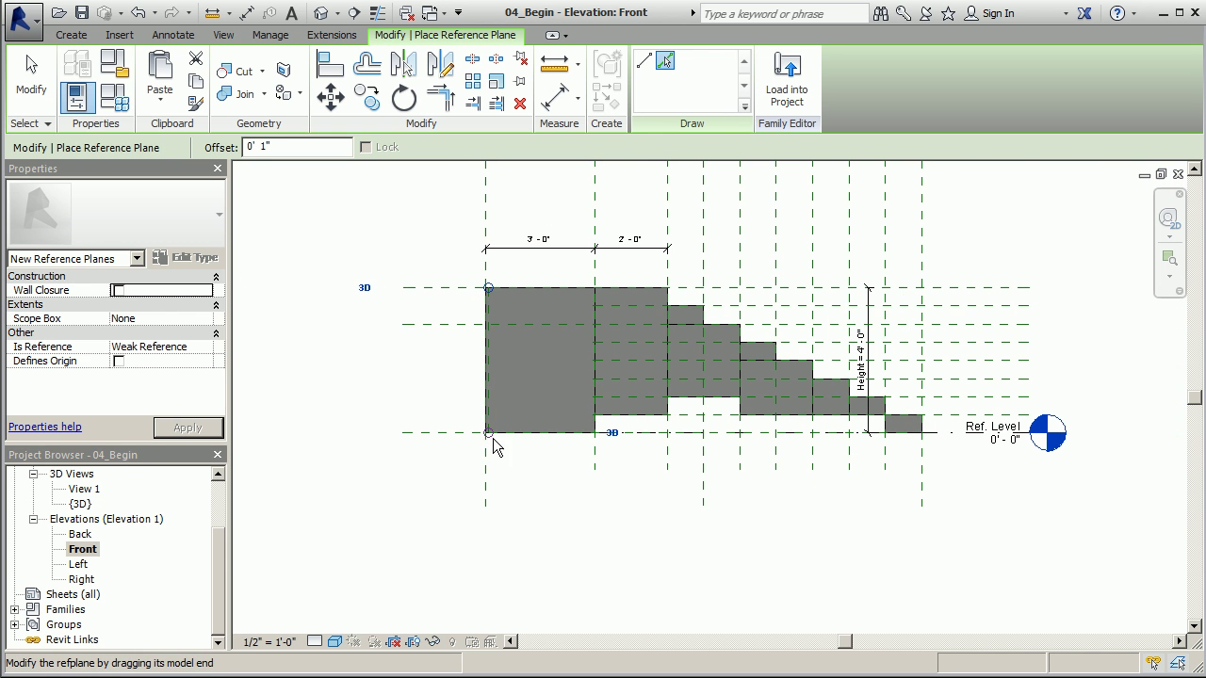
left_click_drag(488, 436, 488, 540)
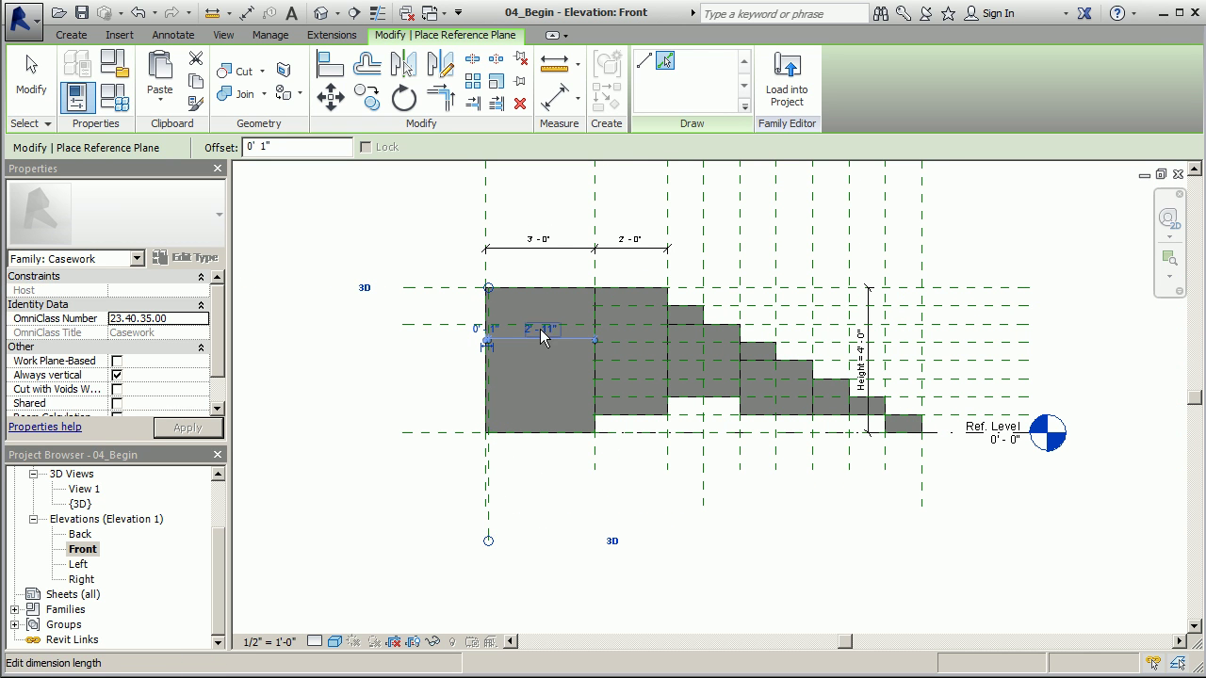
Step: Add a 1" offset plane inside the section's right edge and lengthen it below the casework
scroll(545, 284, "up", 3)
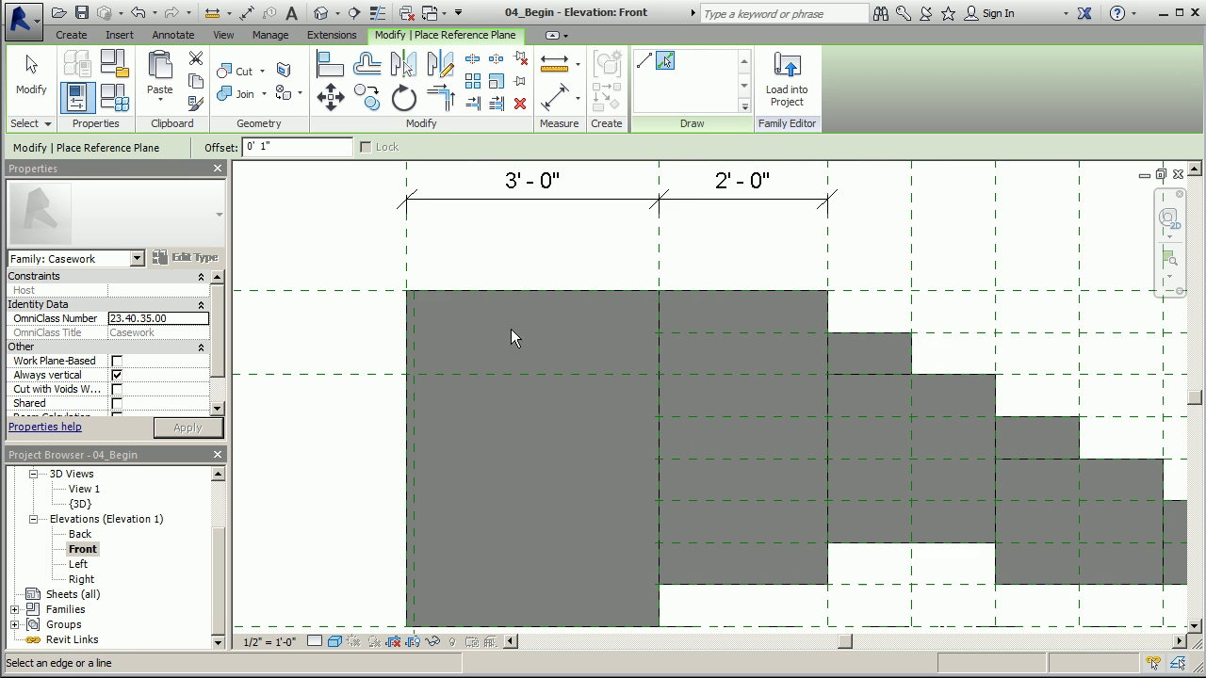
scroll(666, 329, "down", 2)
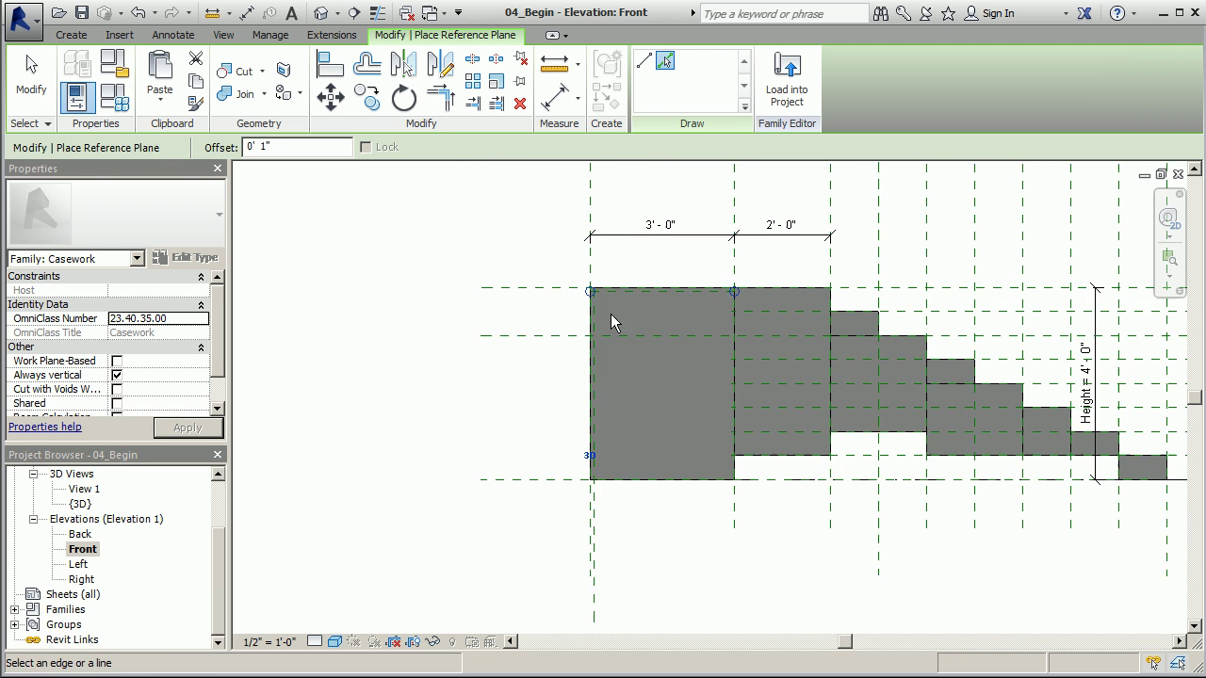
scroll(587, 295, "up", 2)
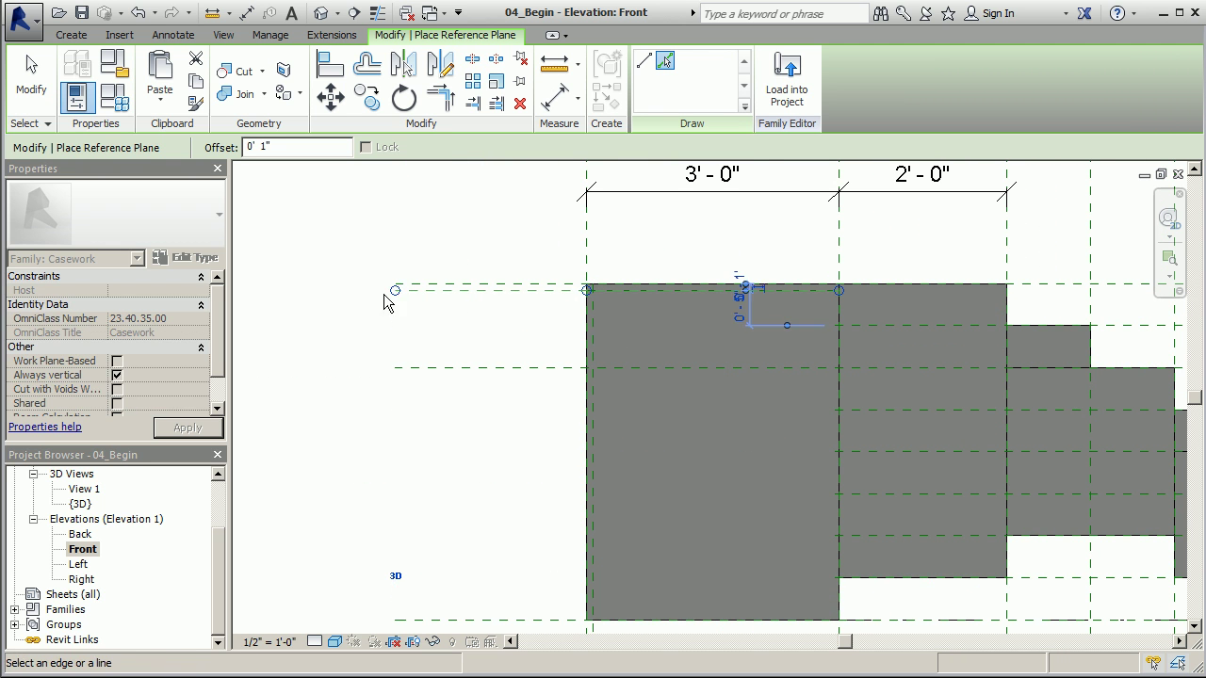
scroll(326, 251, "down", 3)
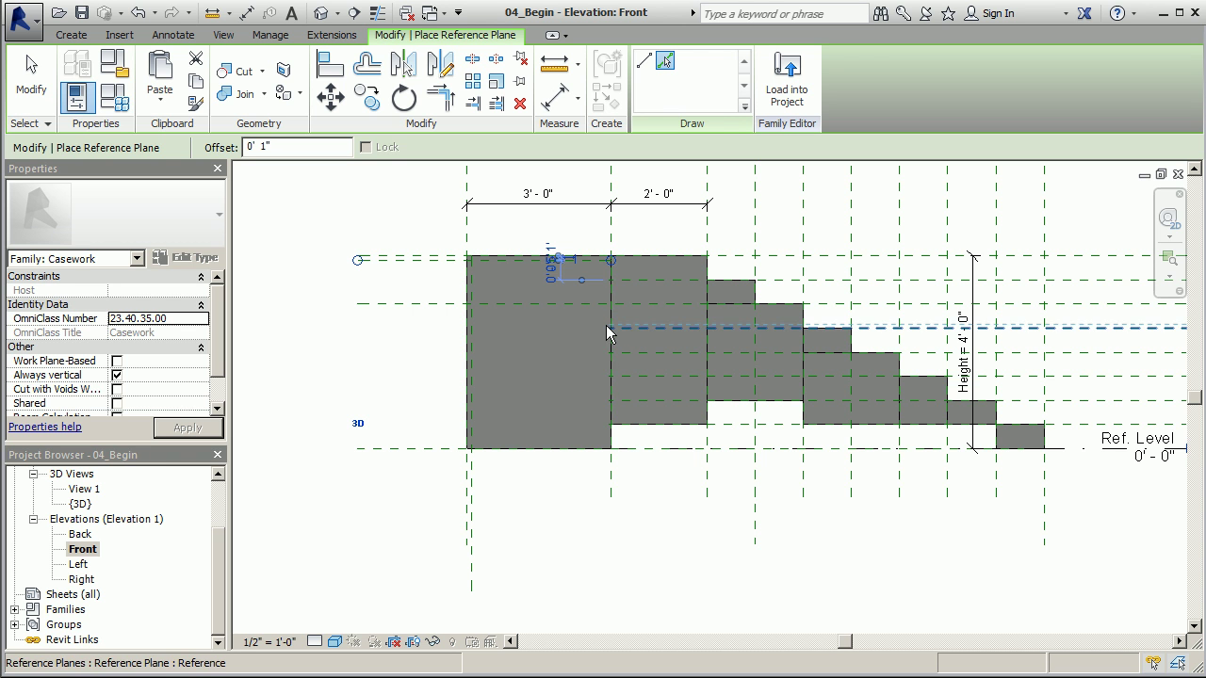
scroll(597, 419, "up", 4)
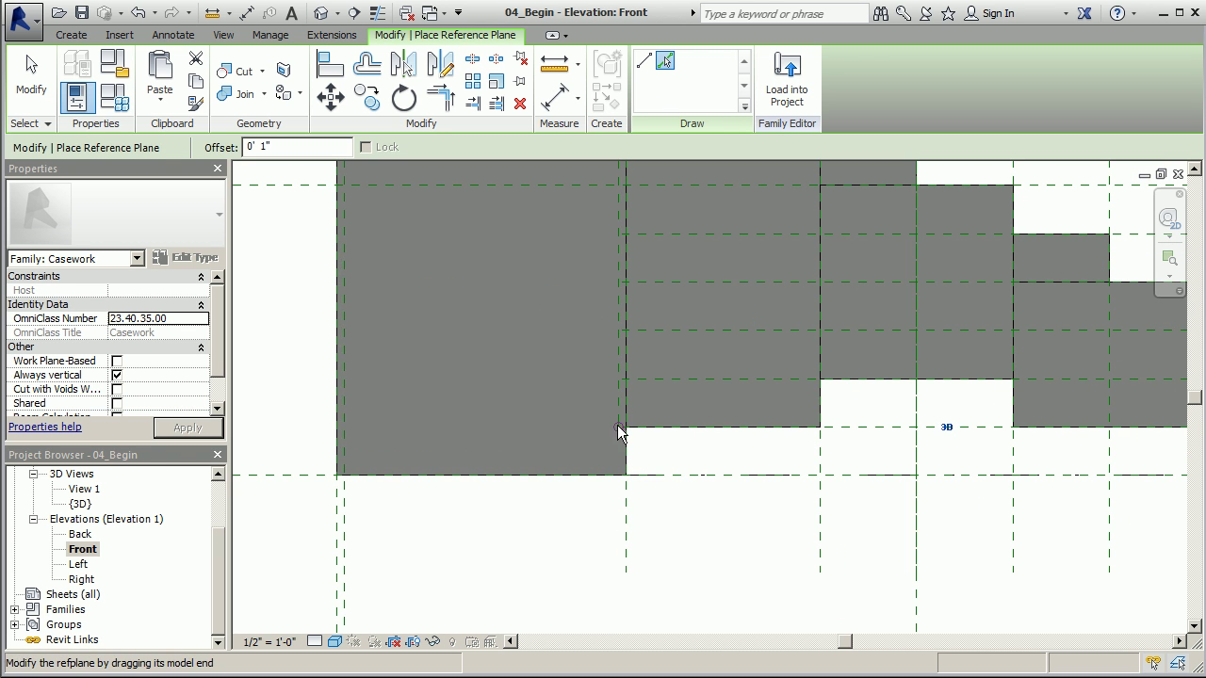
left_click(608, 430)
scroll(576, 442, "down", 2)
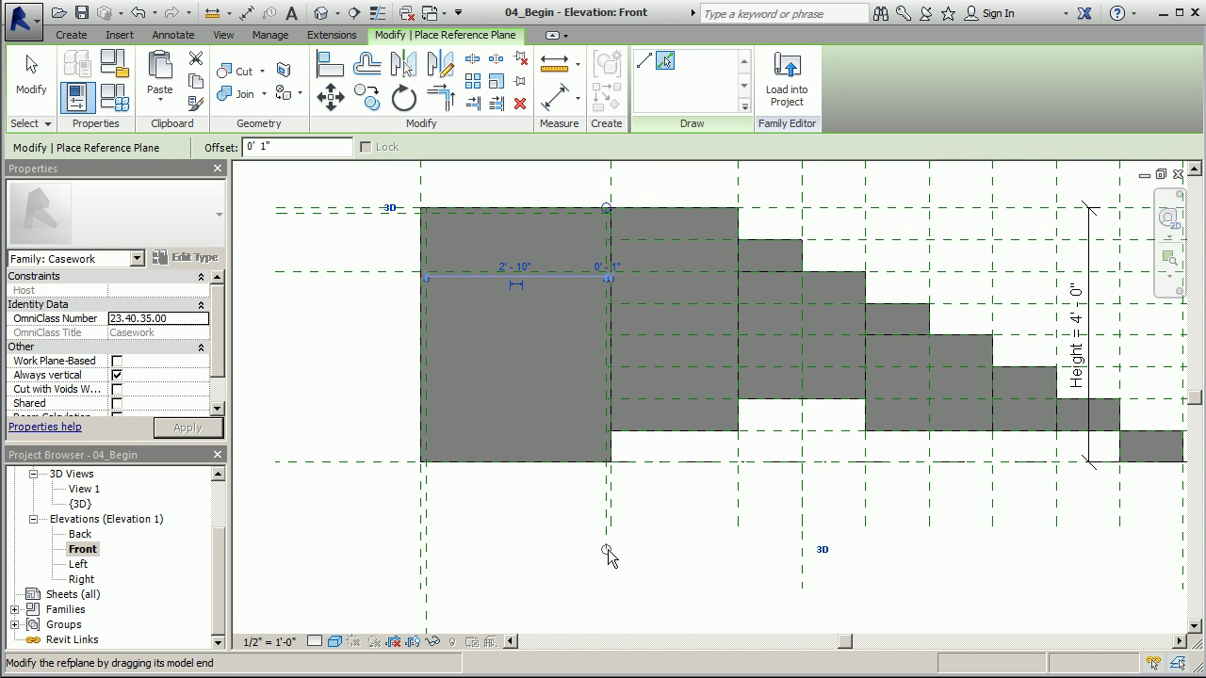
left_click_drag(607, 551, 608, 593)
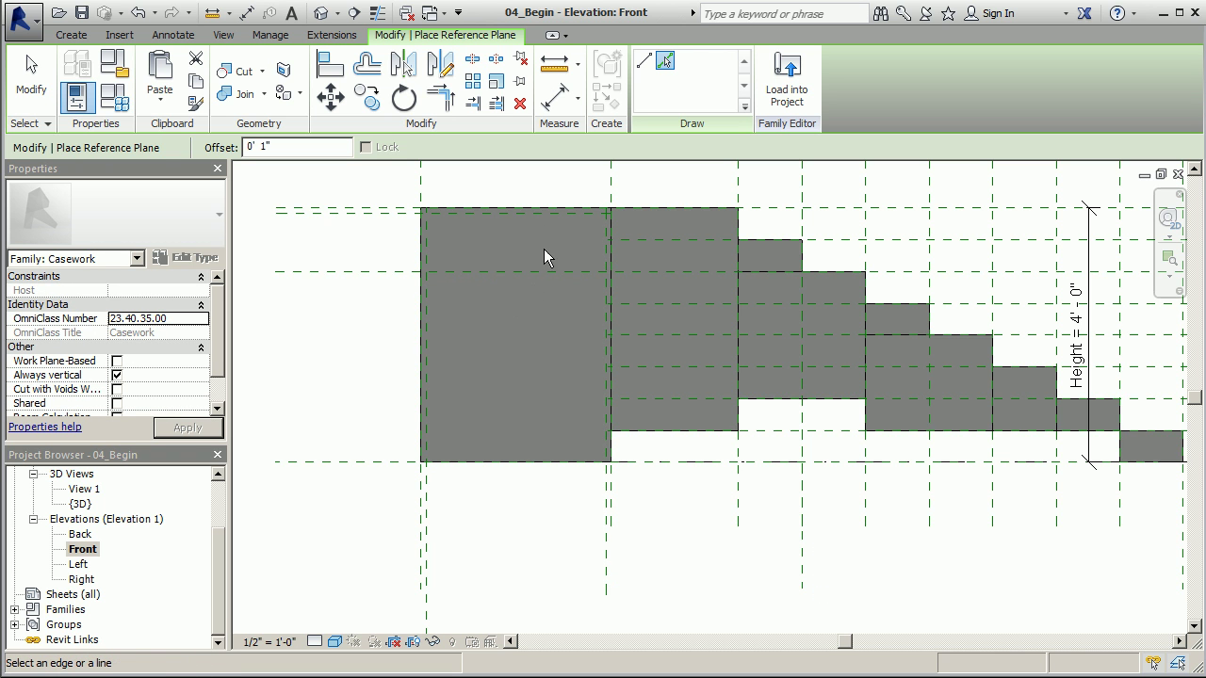
Step: Add a reference plane 1" above the first section's bottom edge
scroll(530, 241, "up", 2)
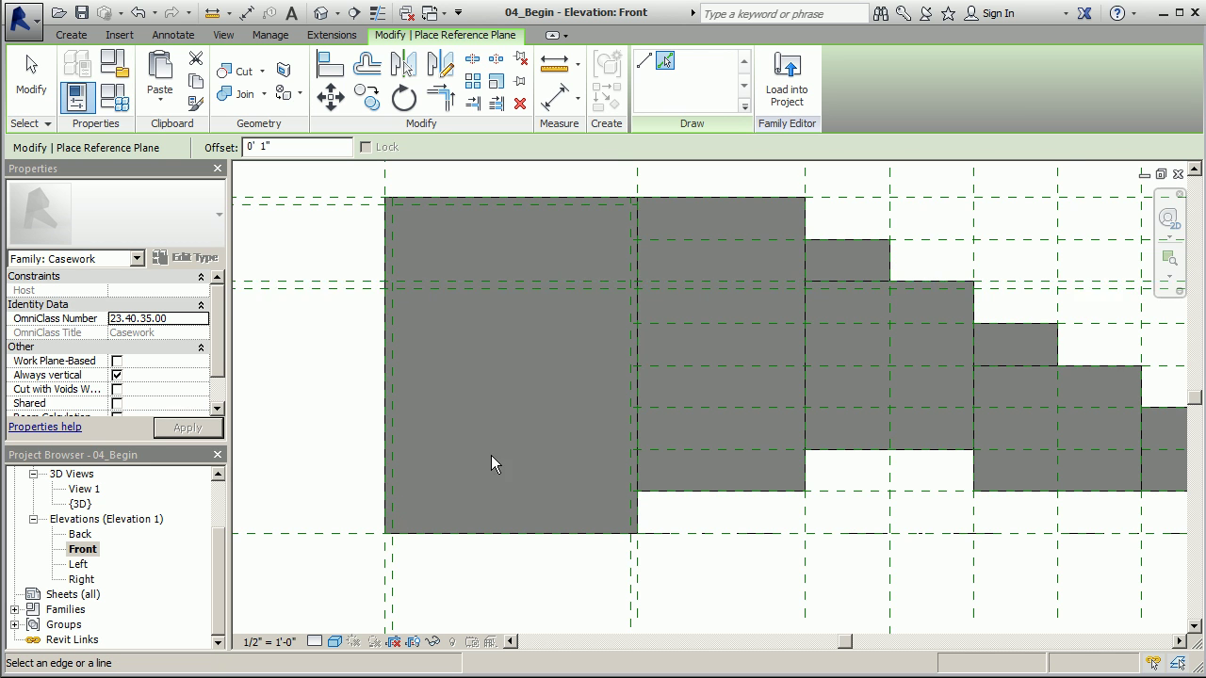
scroll(579, 396, "down", 3)
scroll(542, 345, "up", 3)
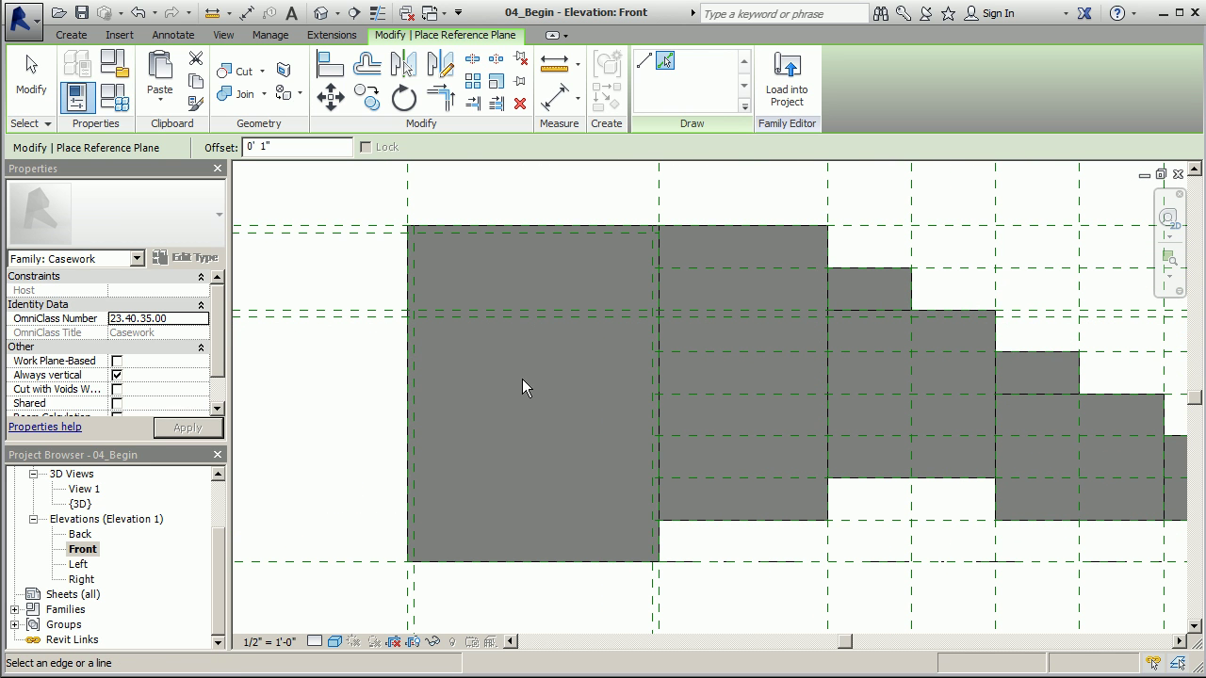
scroll(508, 558, "down", 2)
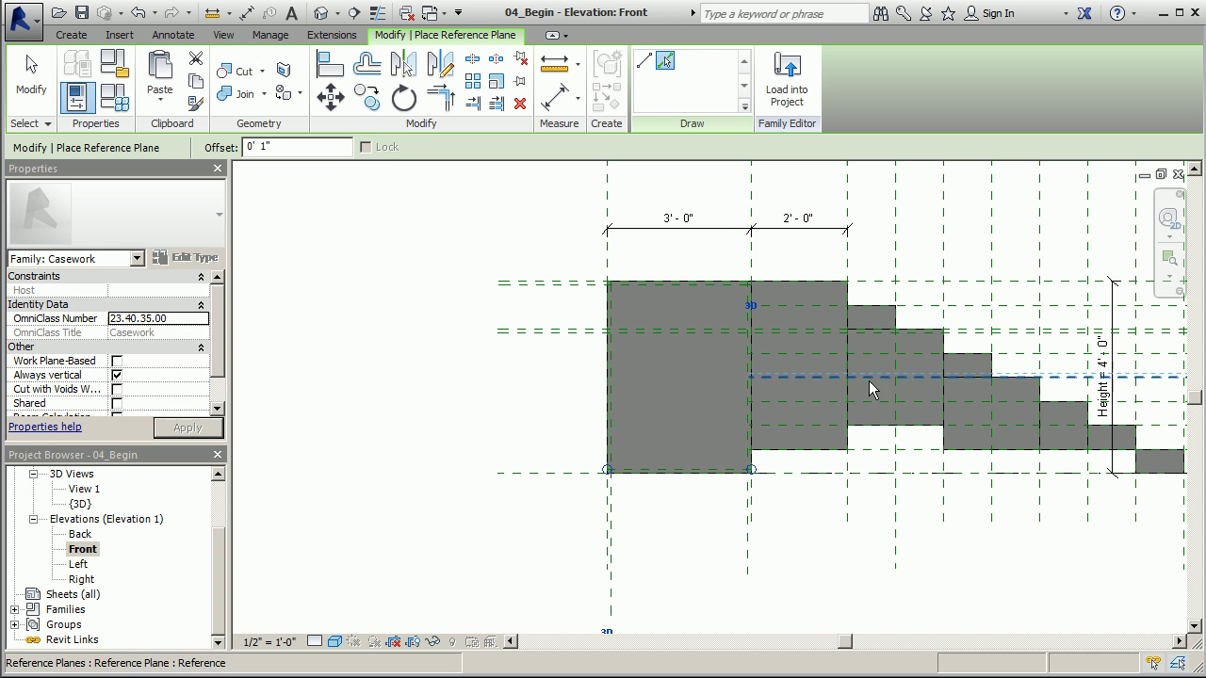
left_click(497, 467)
scroll(694, 311, "up", 3)
middle_click_drag(694, 311, 619, 311)
scroll(415, 382, "down", 2)
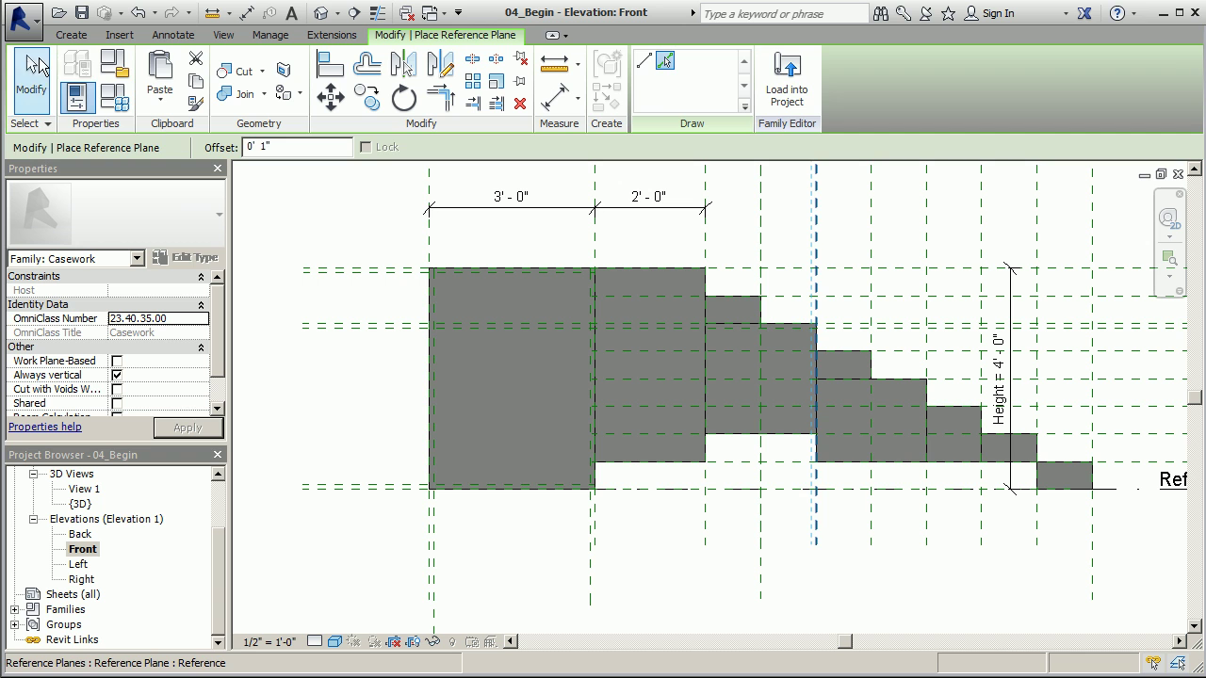
Step: Start a void extrusion and draw the 2'-10" by 2'-10" lower opening rectangle
left_click(31, 77)
left_click(70, 35)
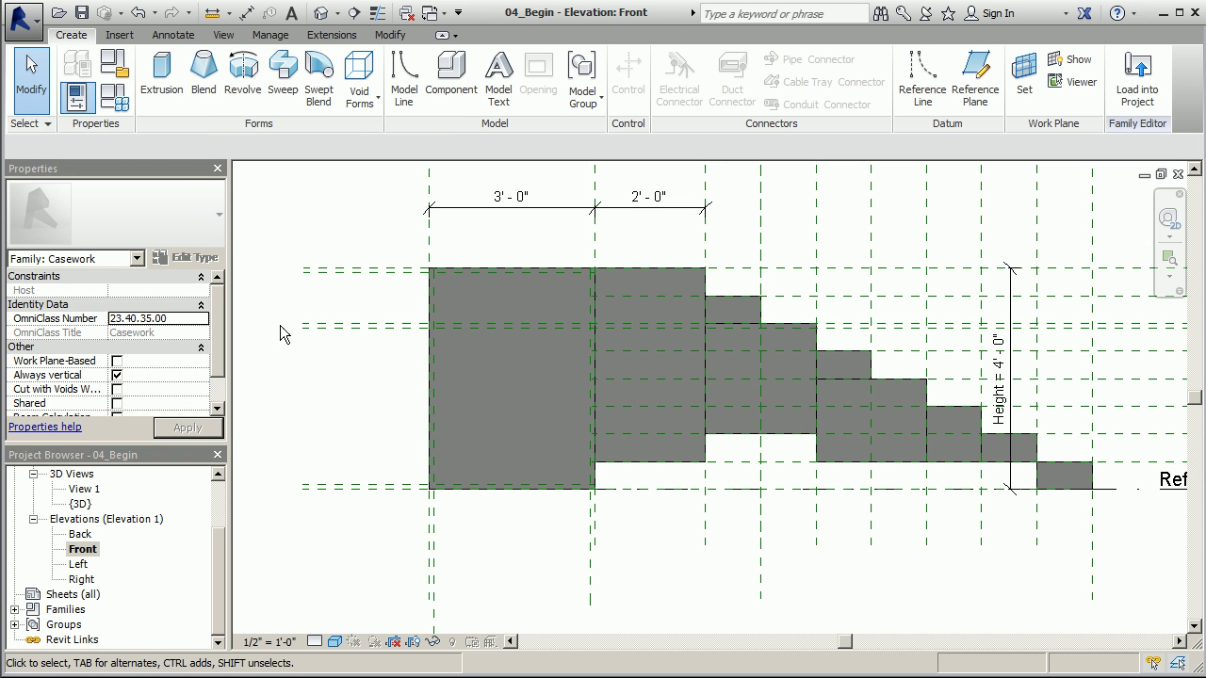
left_click(360, 78)
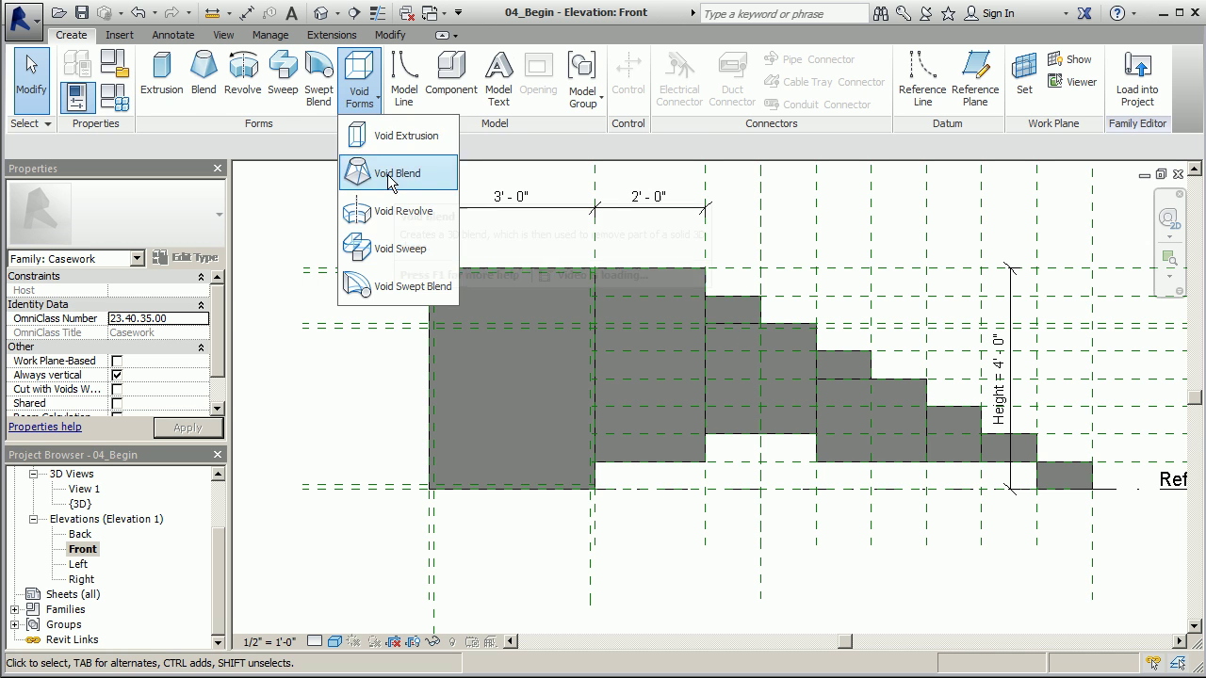
left_click(381, 137)
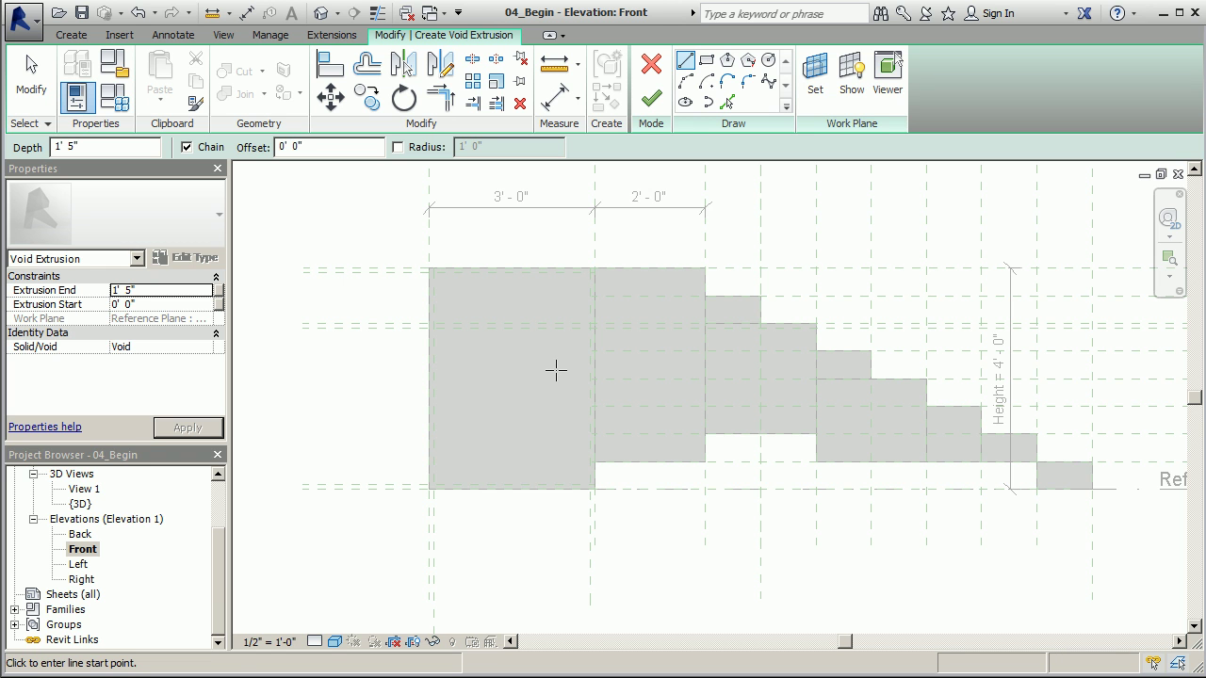
left_click(707, 61)
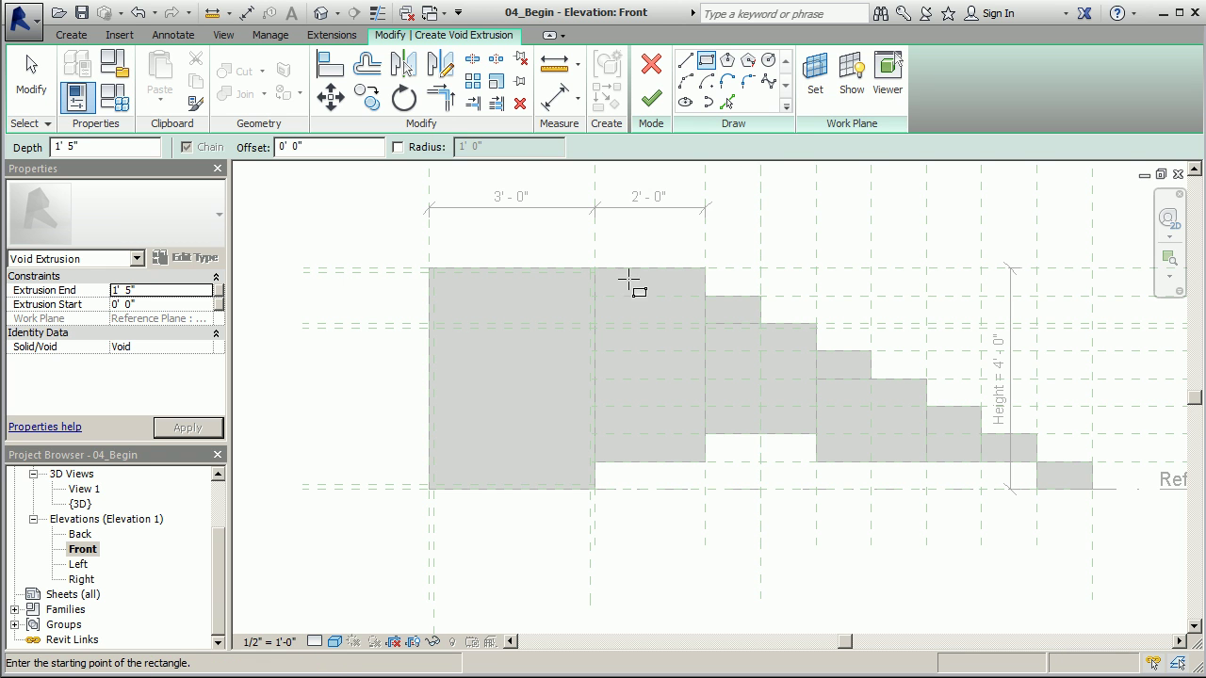
scroll(458, 315, "up", 5)
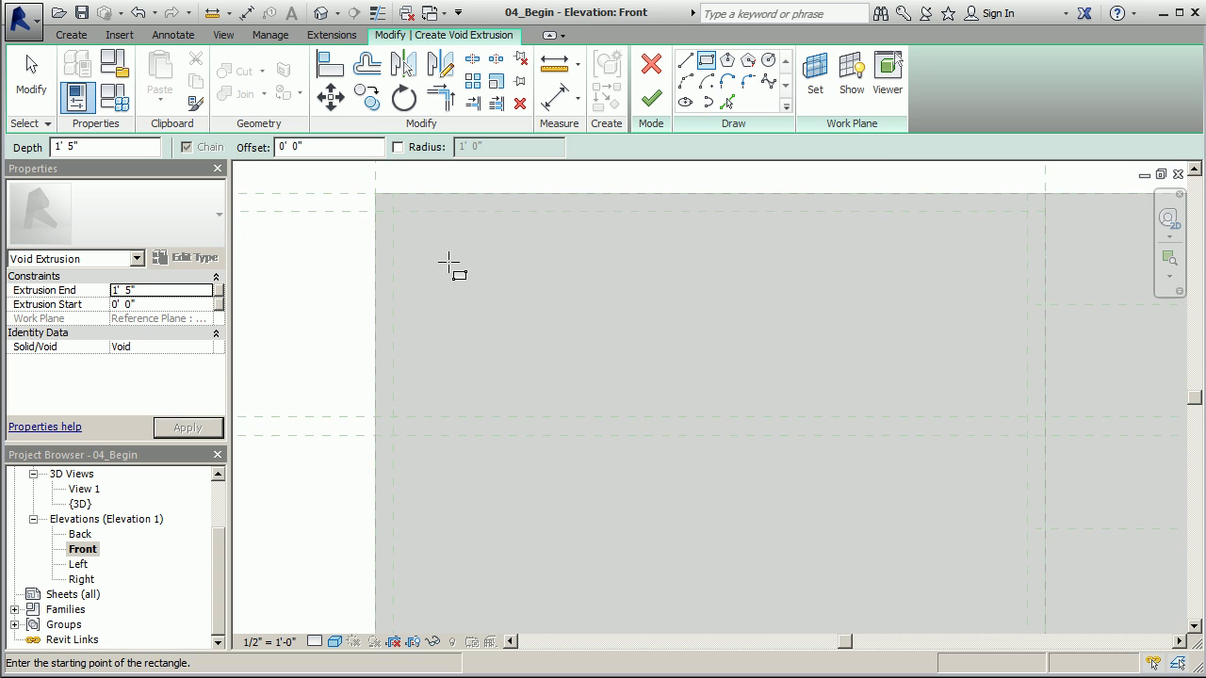
scroll(414, 288, "down", 4)
scroll(429, 330, "up", 2)
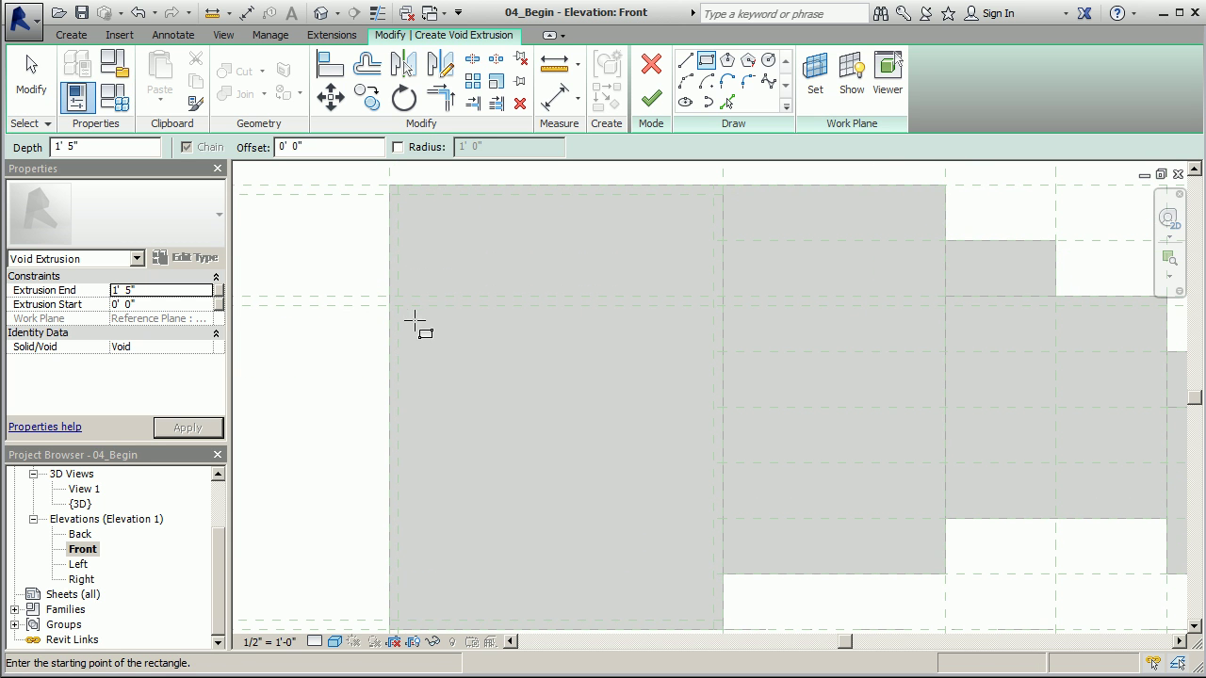
left_click(398, 306)
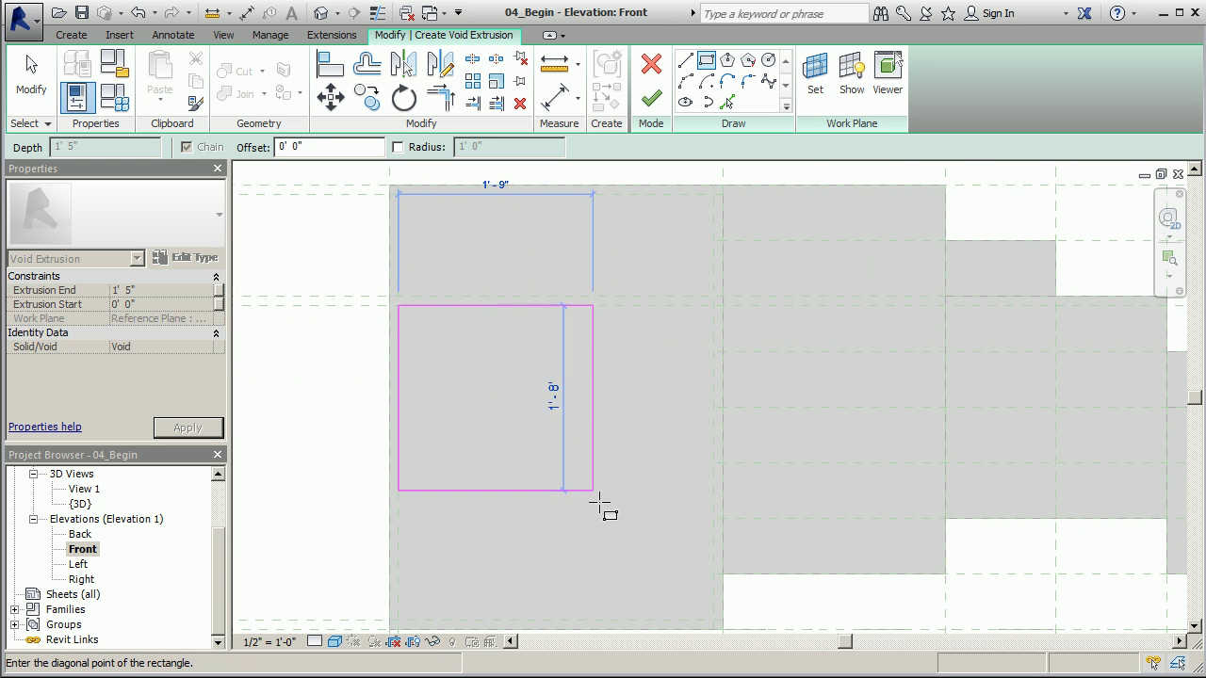
scroll(616, 399, "down", 2)
scroll(667, 528, "up", 3)
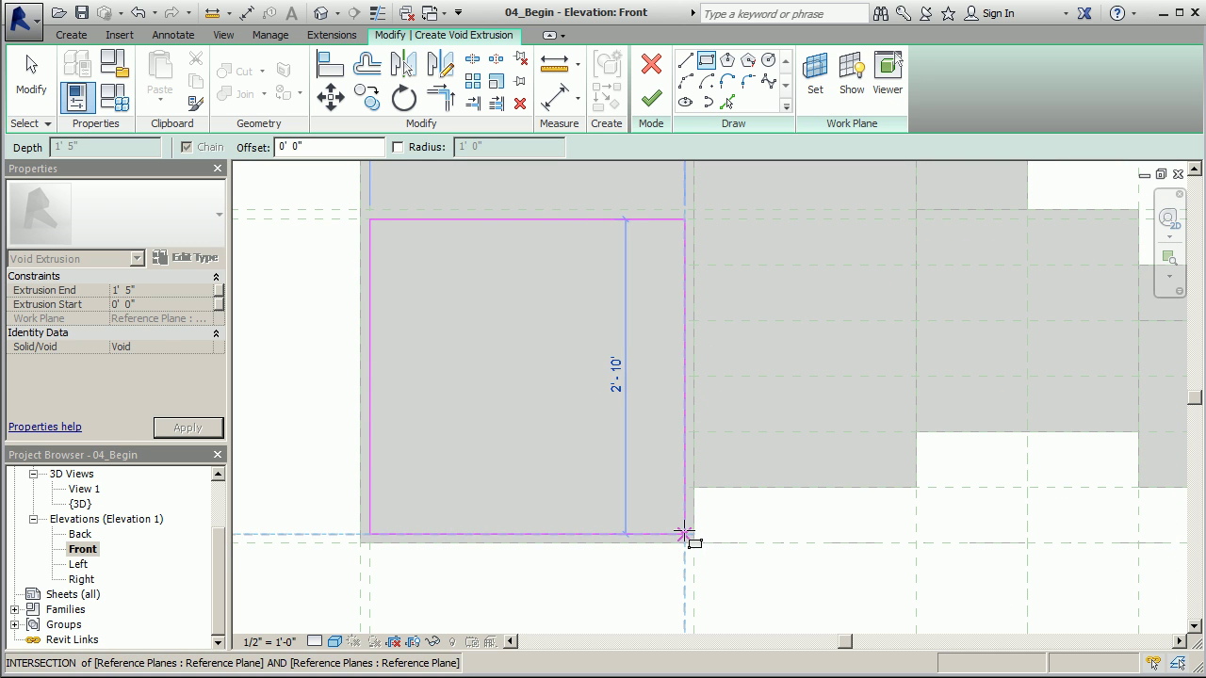
left_click(684, 534)
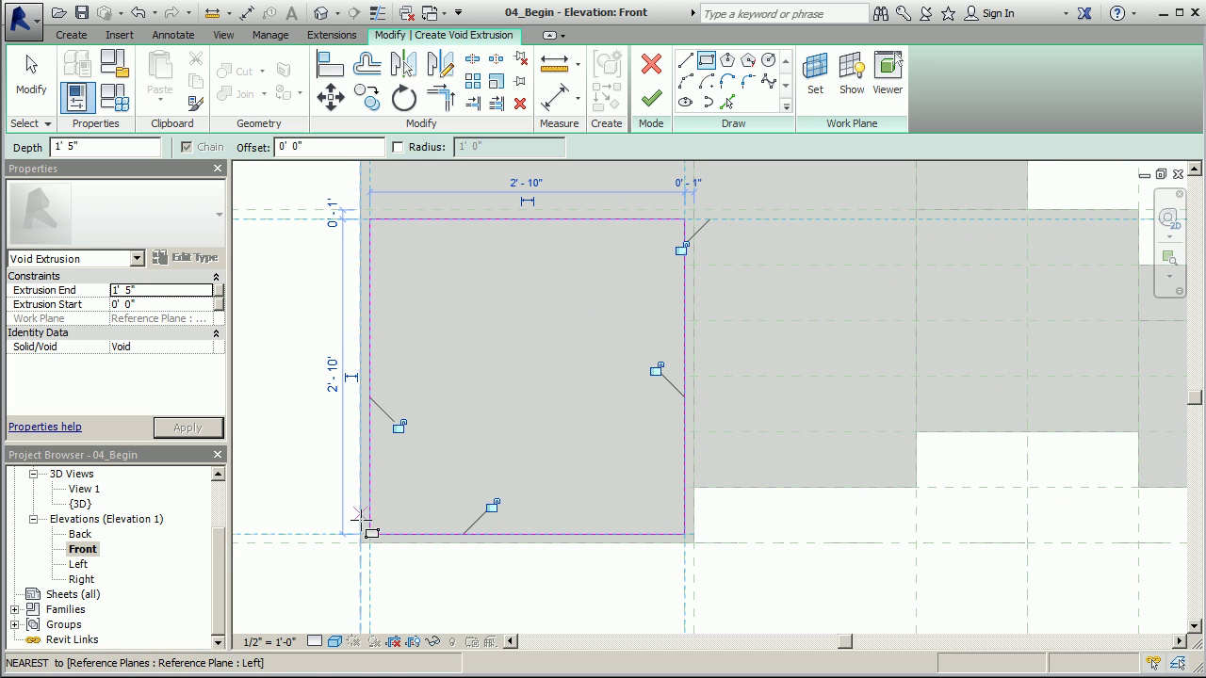
Step: Draw the 2'-10" by 0'-11" upper opening rectangle from the plane intersection
scroll(470, 585, "down", 1)
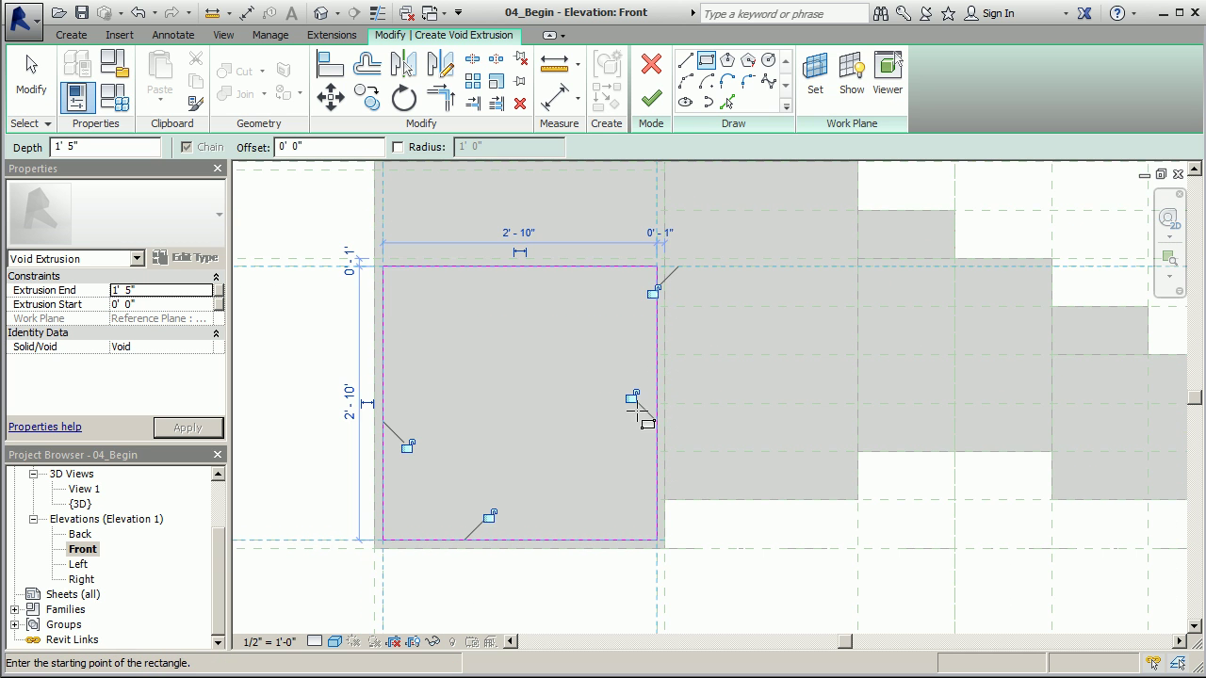
scroll(622, 485, "down", 1)
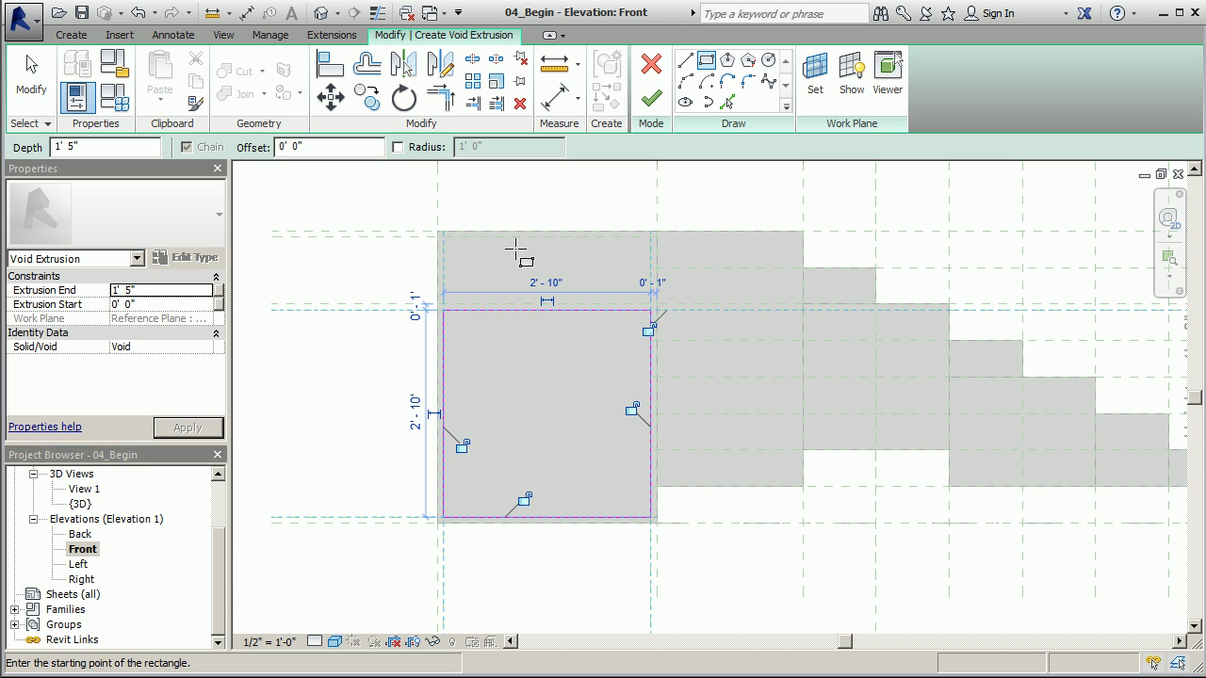
scroll(599, 255, "up", 2)
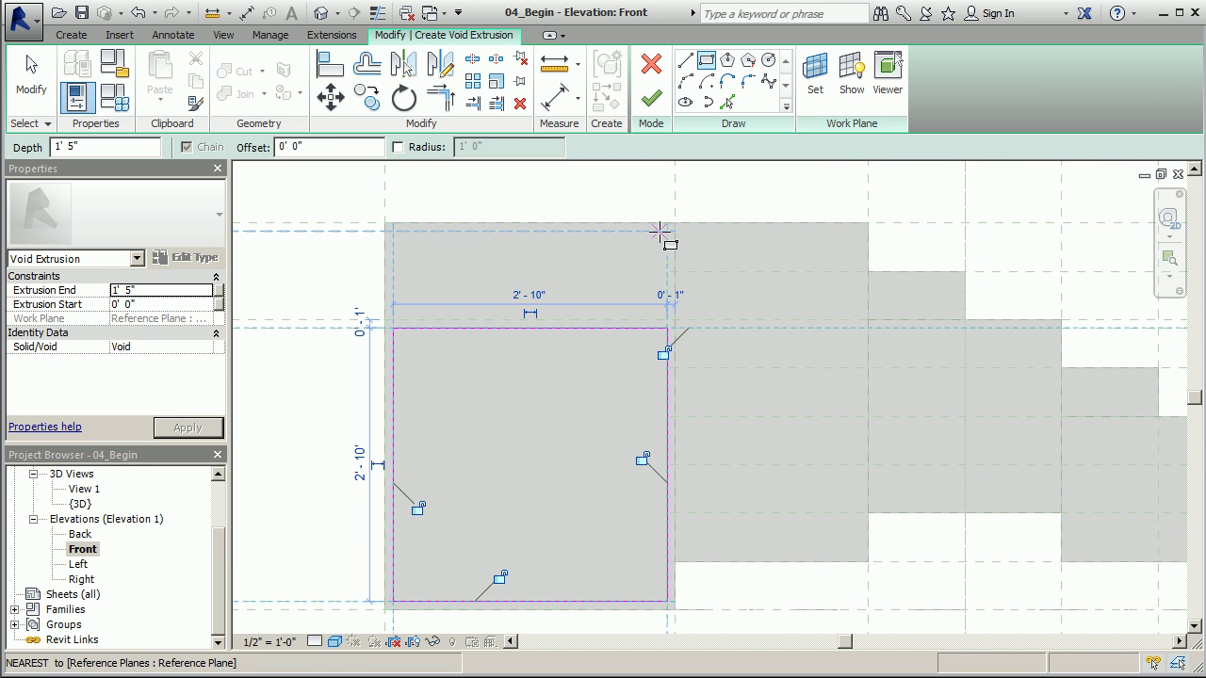
scroll(665, 237, "up", 1)
left_click(306, 231)
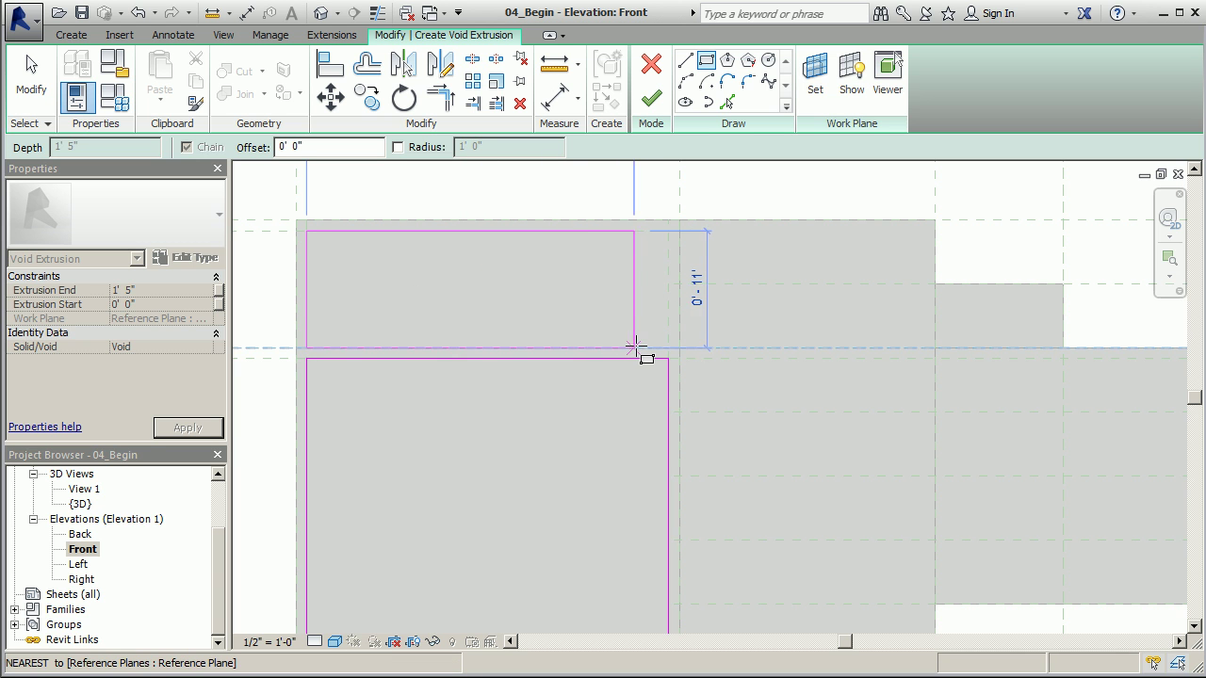
left_click(667, 348)
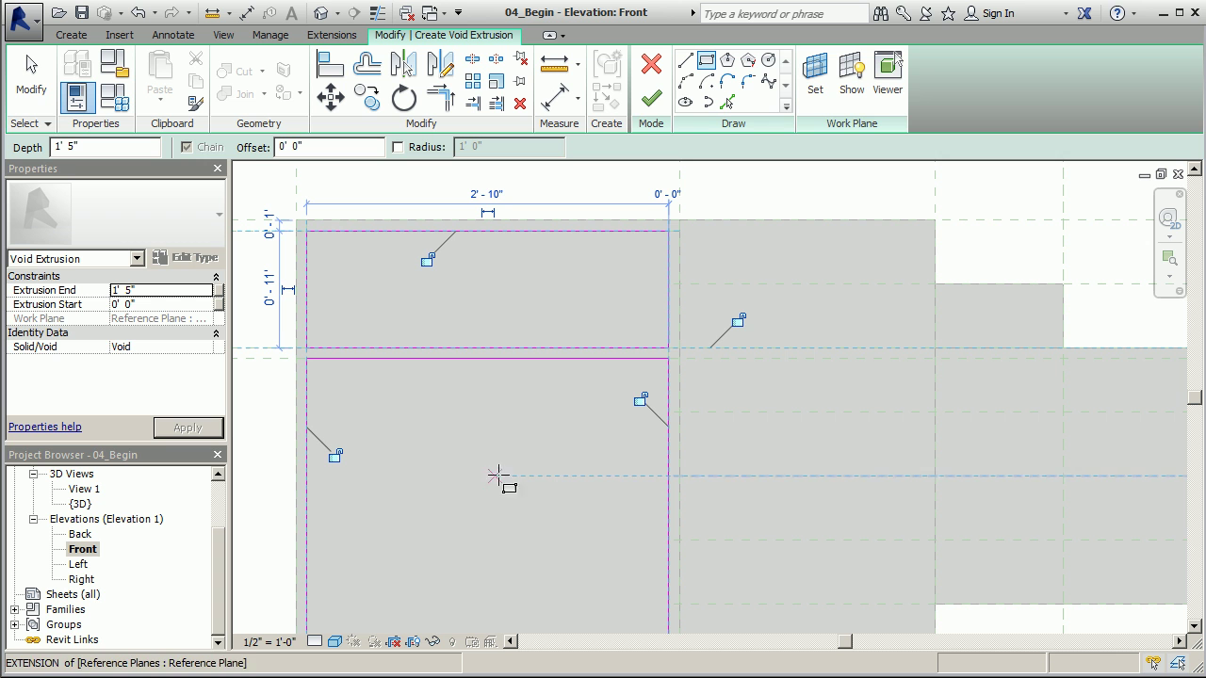
Step: Finish the void sketch and preview it in the 3D view
left_click(651, 98)
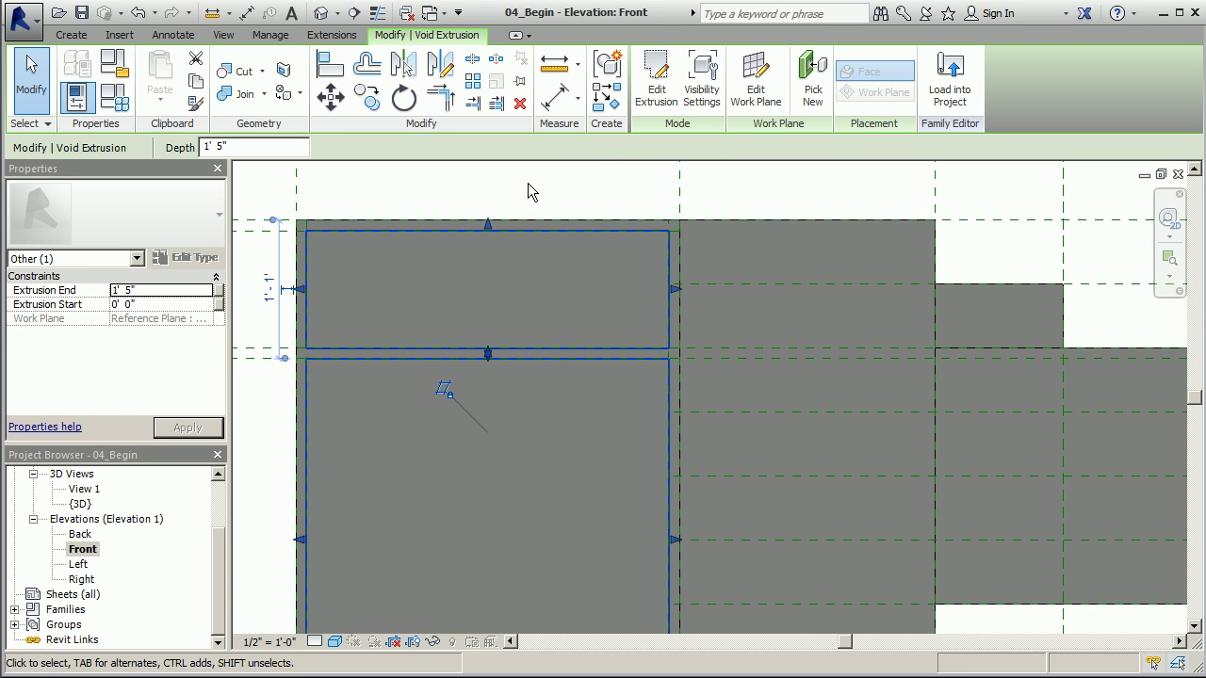
left_click(321, 14)
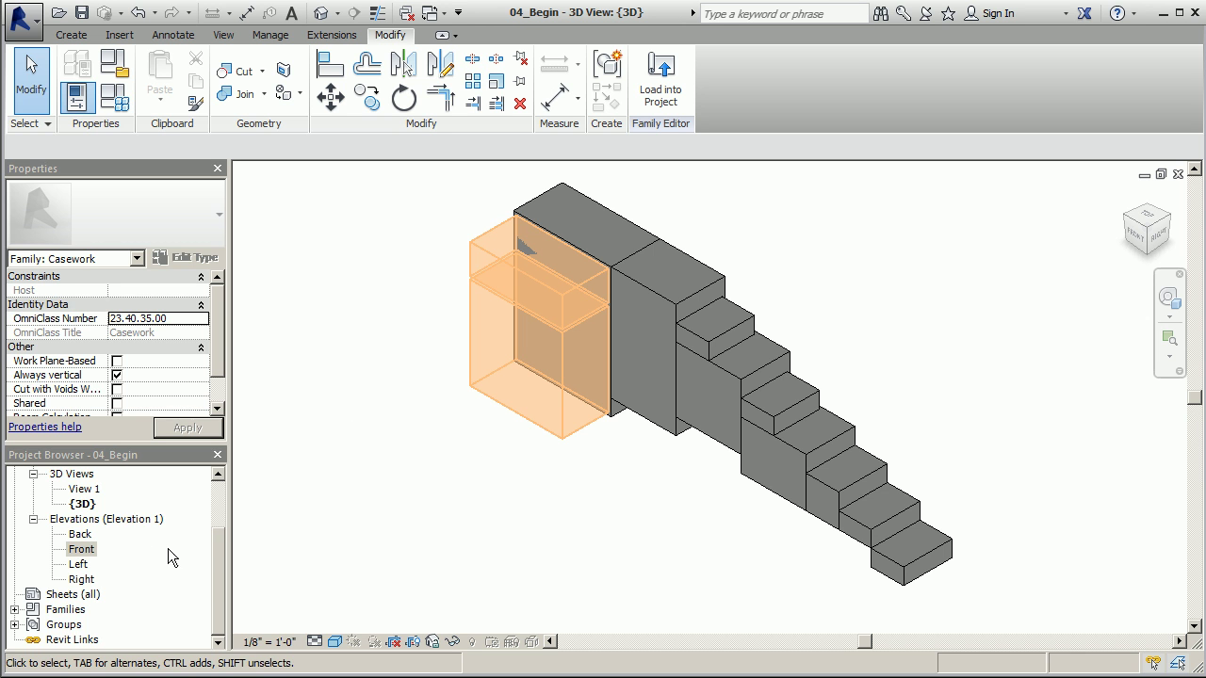
left_click_drag(216, 566, 186, 506)
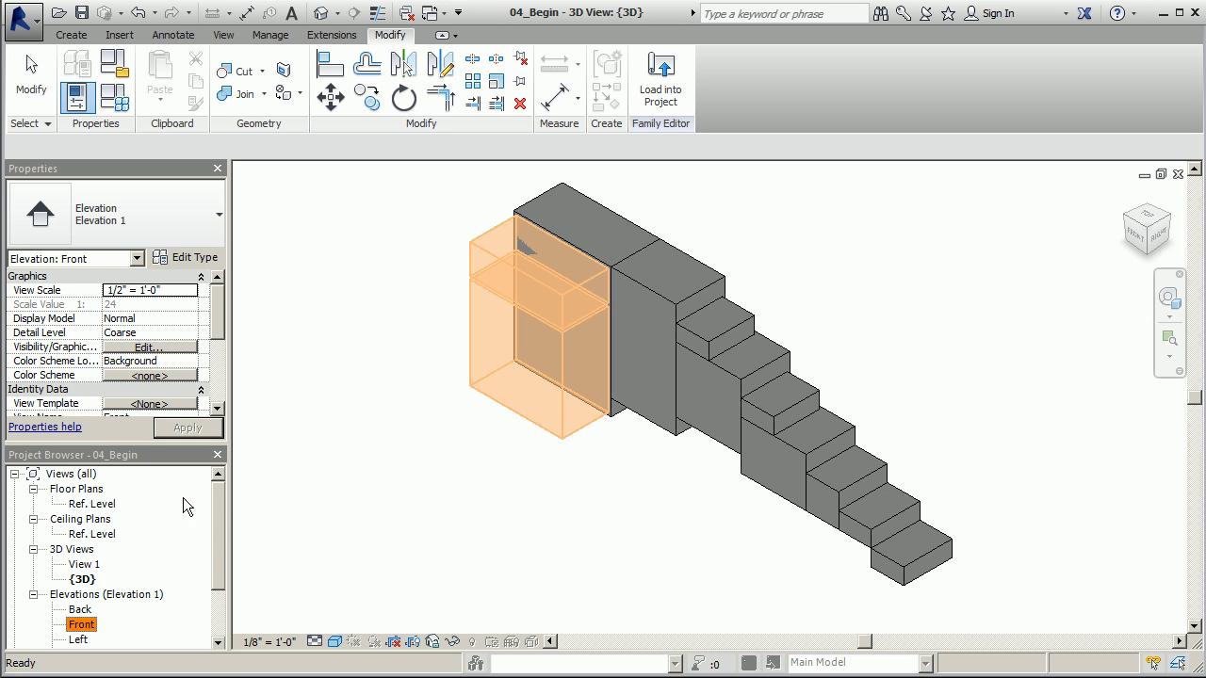
Step: In the Ref. Level plan, stretch the void back across the casework's full depth
double_click(99, 506)
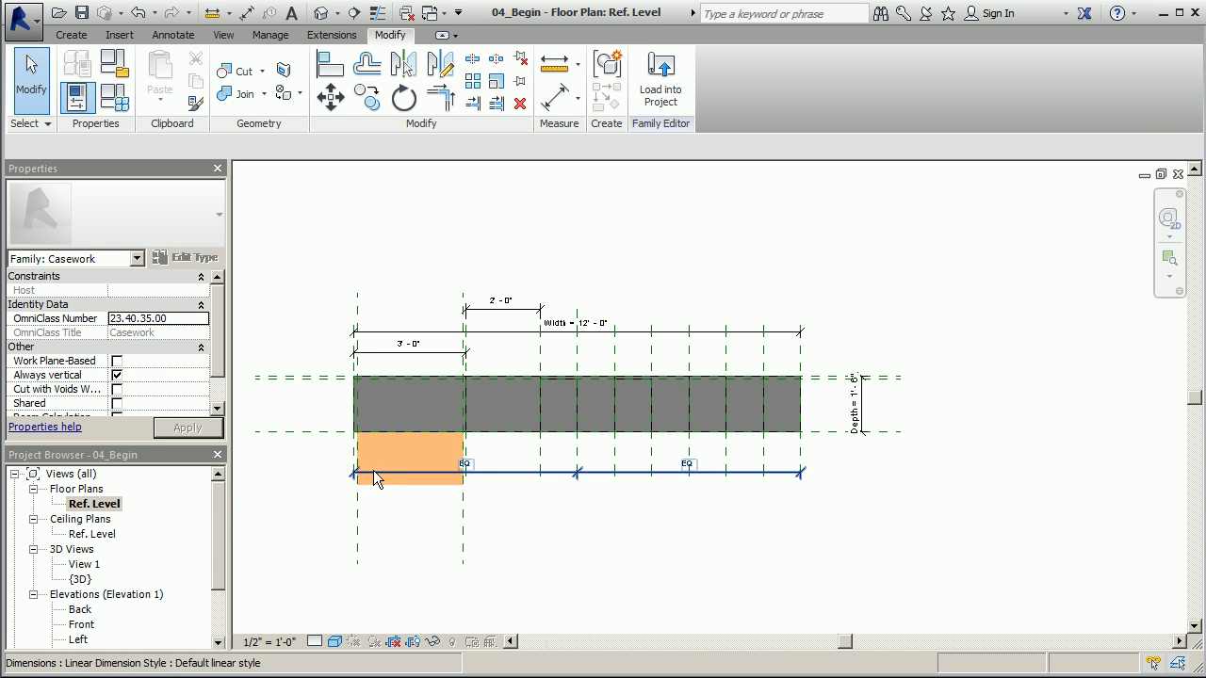
middle_click_drag(329, 323, 402, 309)
scroll(358, 476, "up", 3)
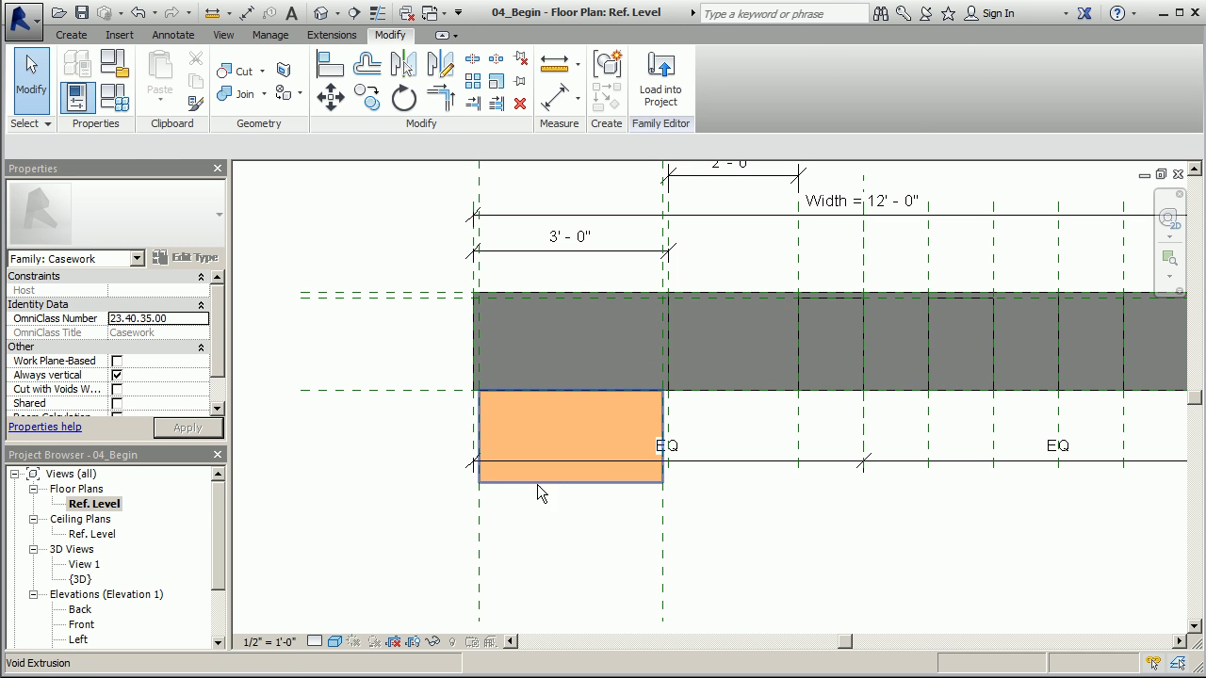
left_click(540, 478)
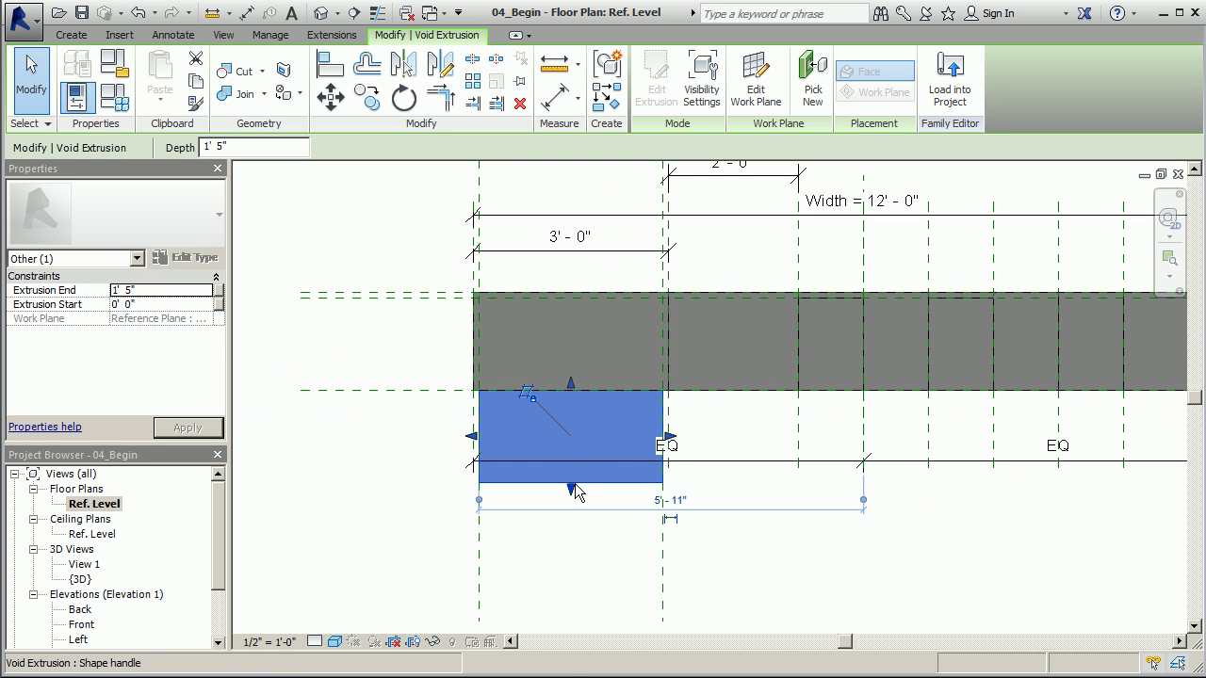
left_click_drag(577, 492, 568, 296)
left_click(462, 285)
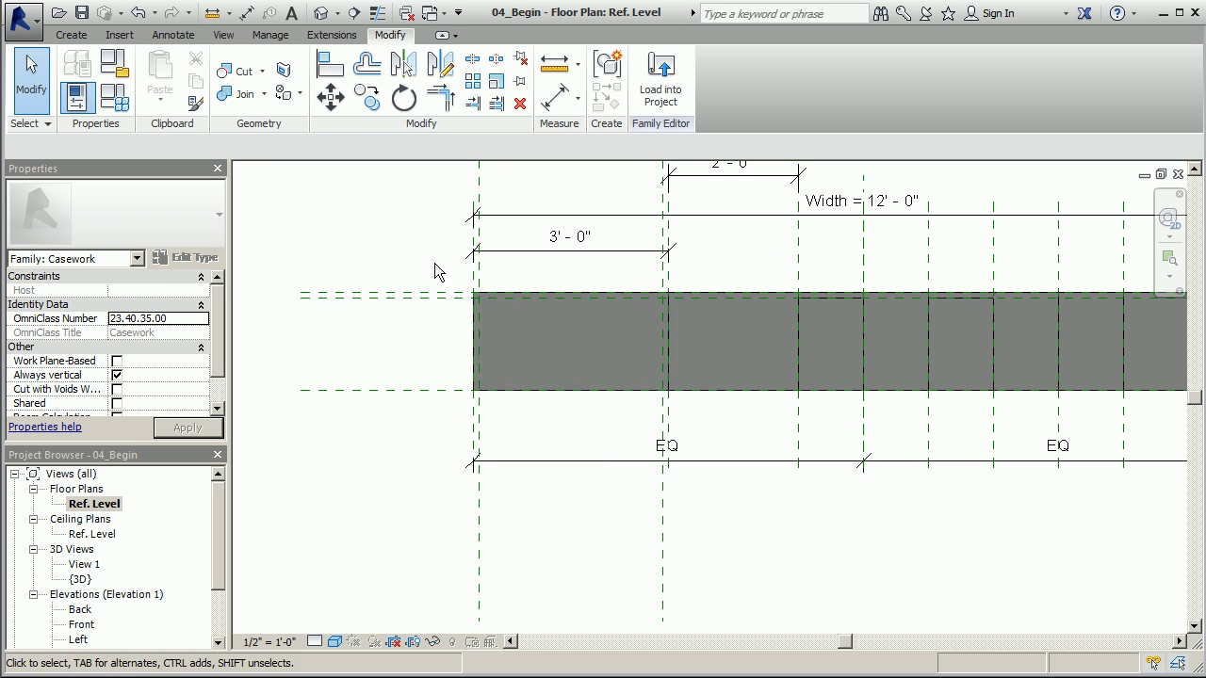
Step: Orbit the 3D view to check the first section's lower and upper openings
left_click(334, 16)
scroll(601, 215, "up", 3)
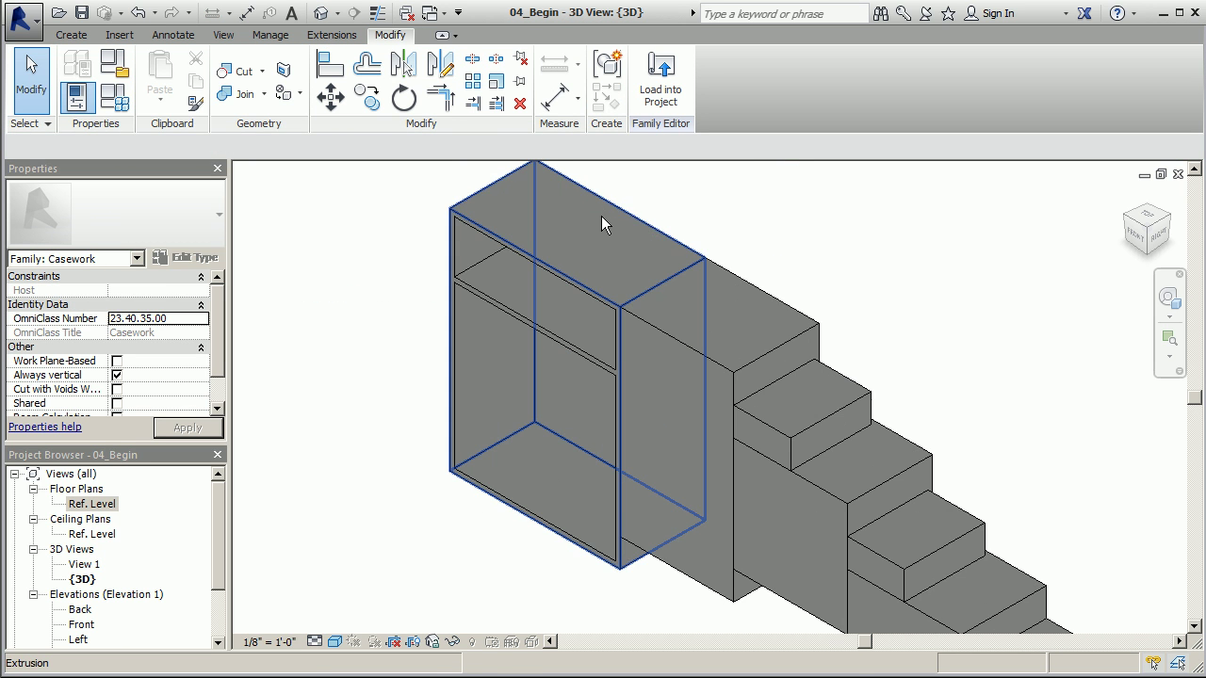
middle_click_drag(552, 240, 609, 216, "shift")
scroll(461, 307, "down", 3)
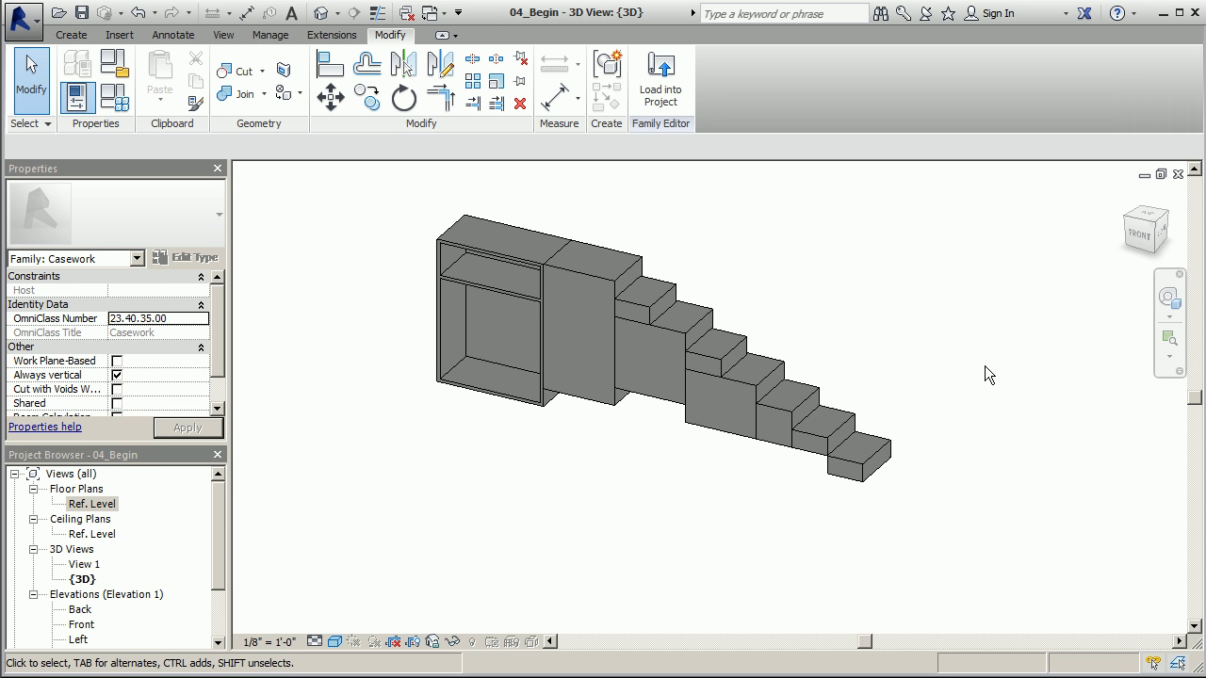
scroll(218, 518, "down", 1)
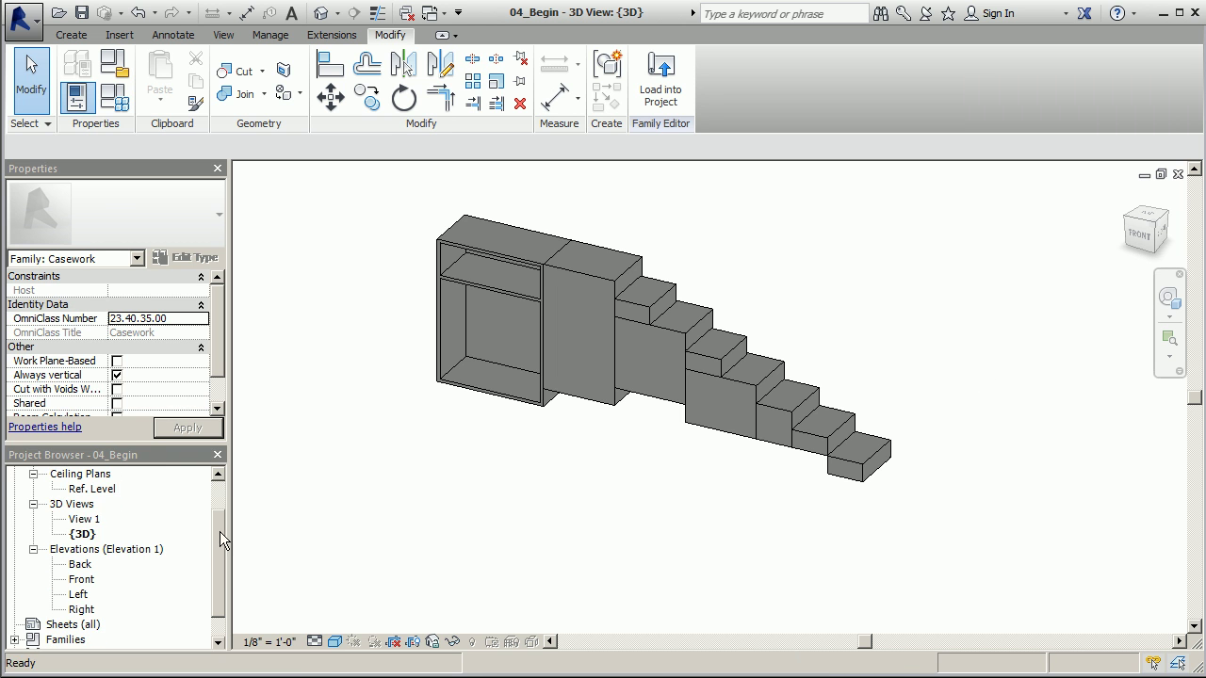
Step: Open the Front elevation and zoom to fit the whole casework
double_click(95, 581)
key("z")
key("f")
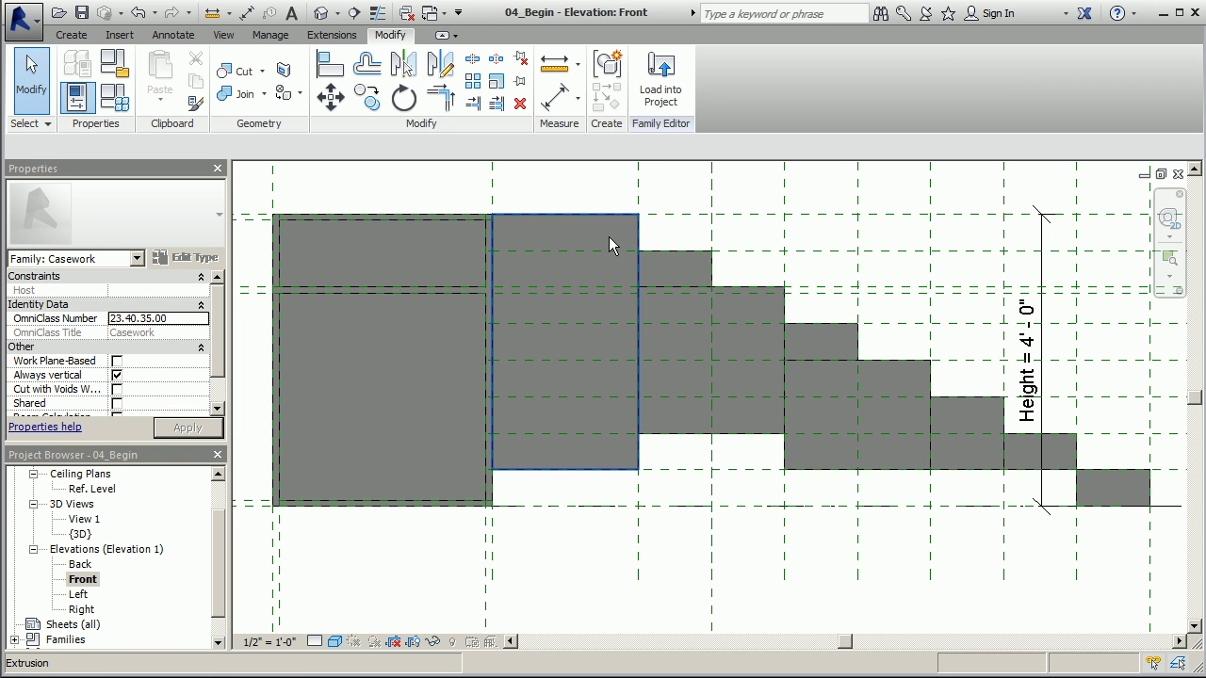
Step: Add a reference plane 1" inside the 2'-0" section's top edge and extend the planes past the block
left_click(71, 35)
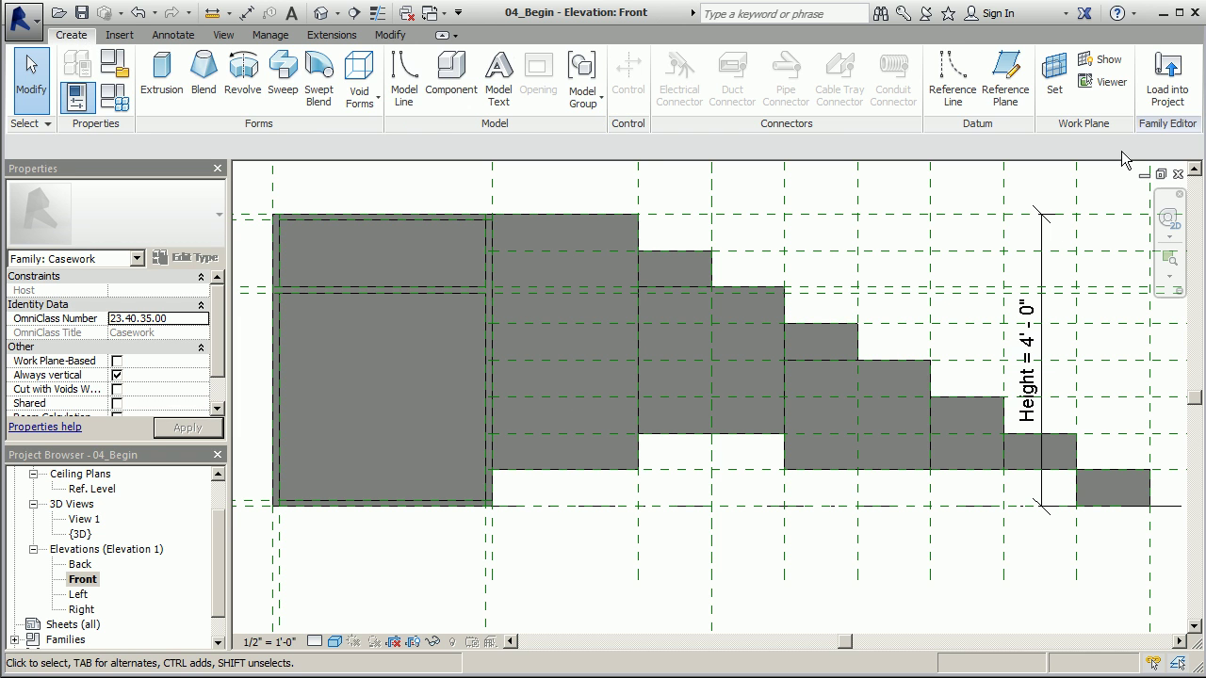
left_click(1005, 89)
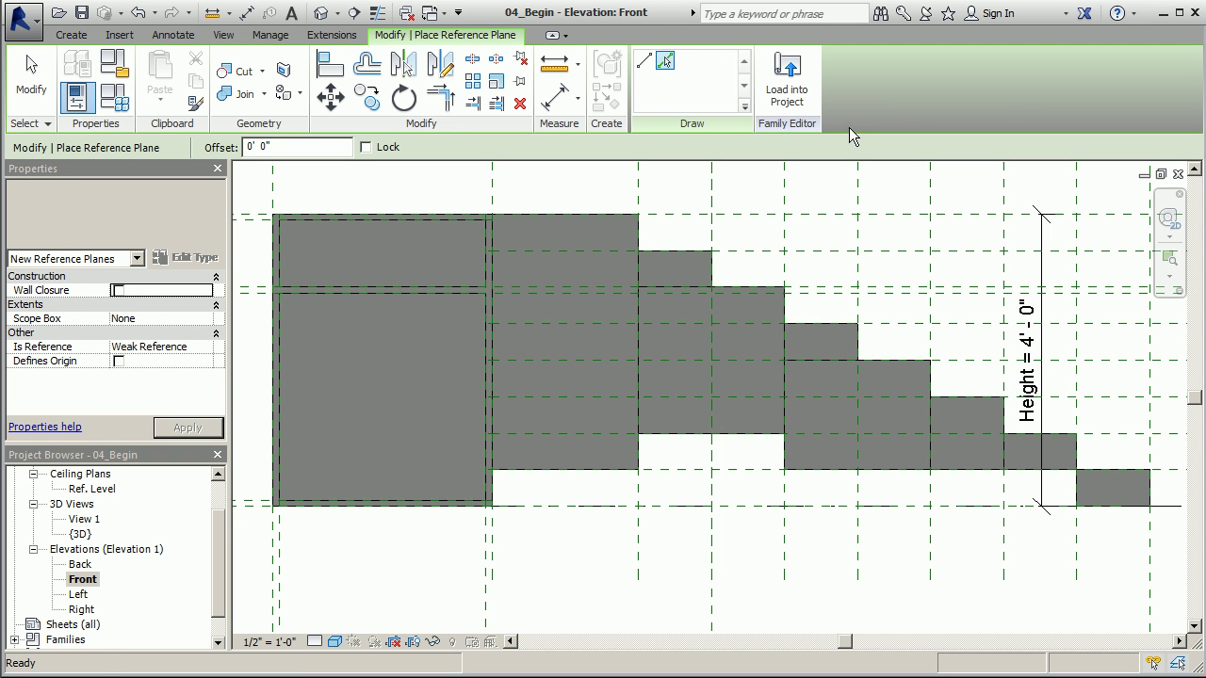
double_click(264, 147)
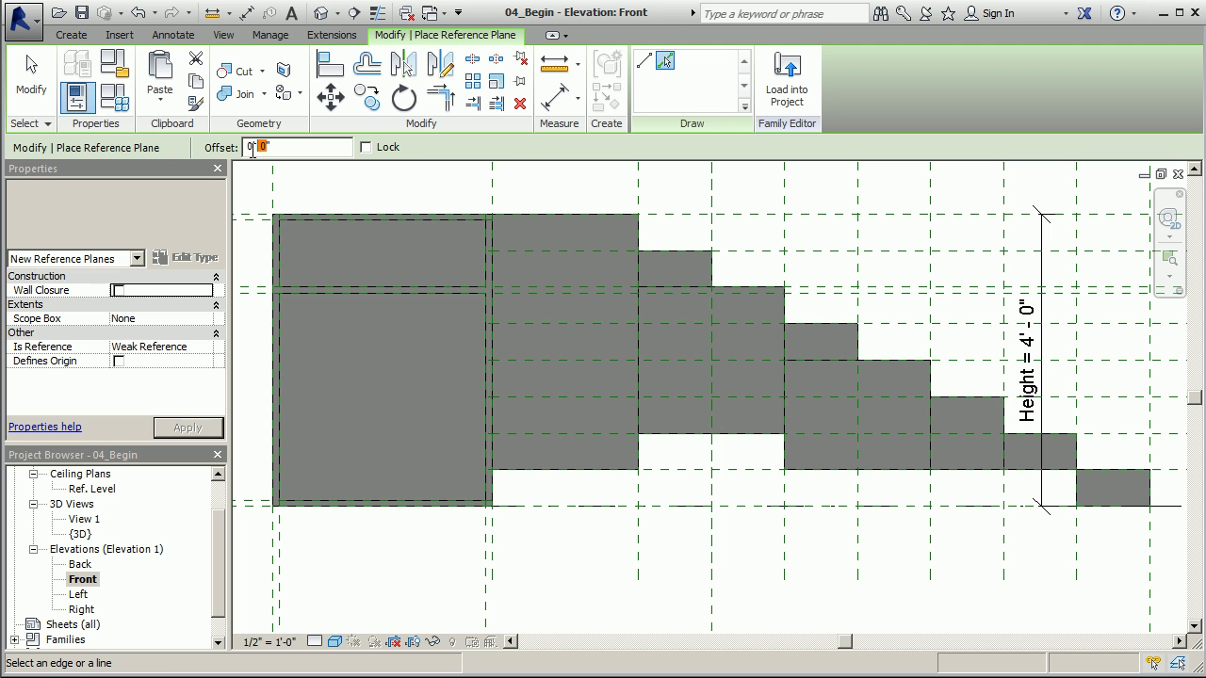
left_click(550, 218)
scroll(761, 255, "down", 2)
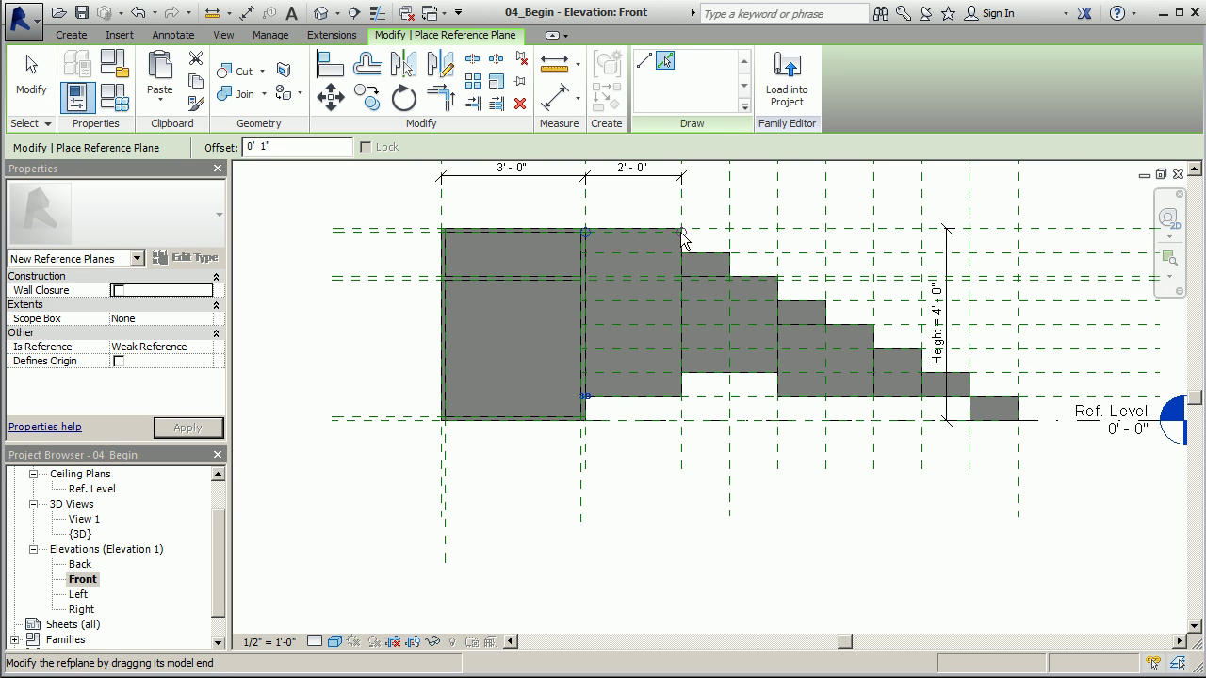
left_click_drag(586, 231, 317, 231)
scroll(602, 234, "up", 2)
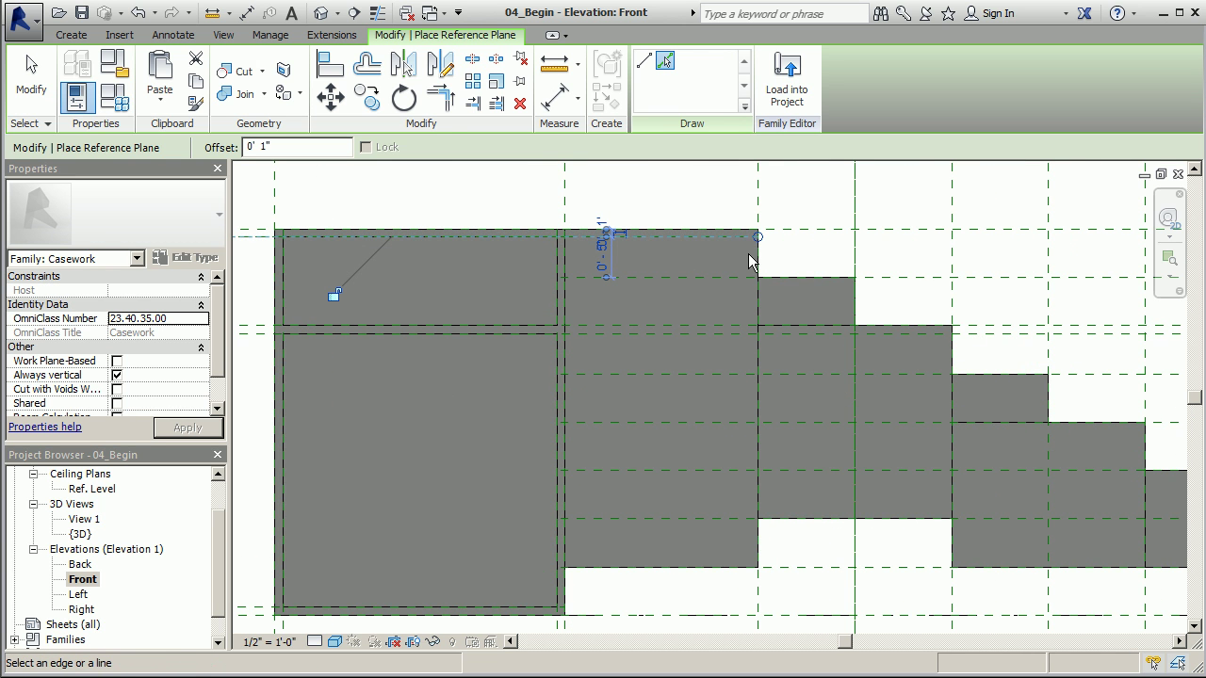
scroll(705, 236, "down", 2)
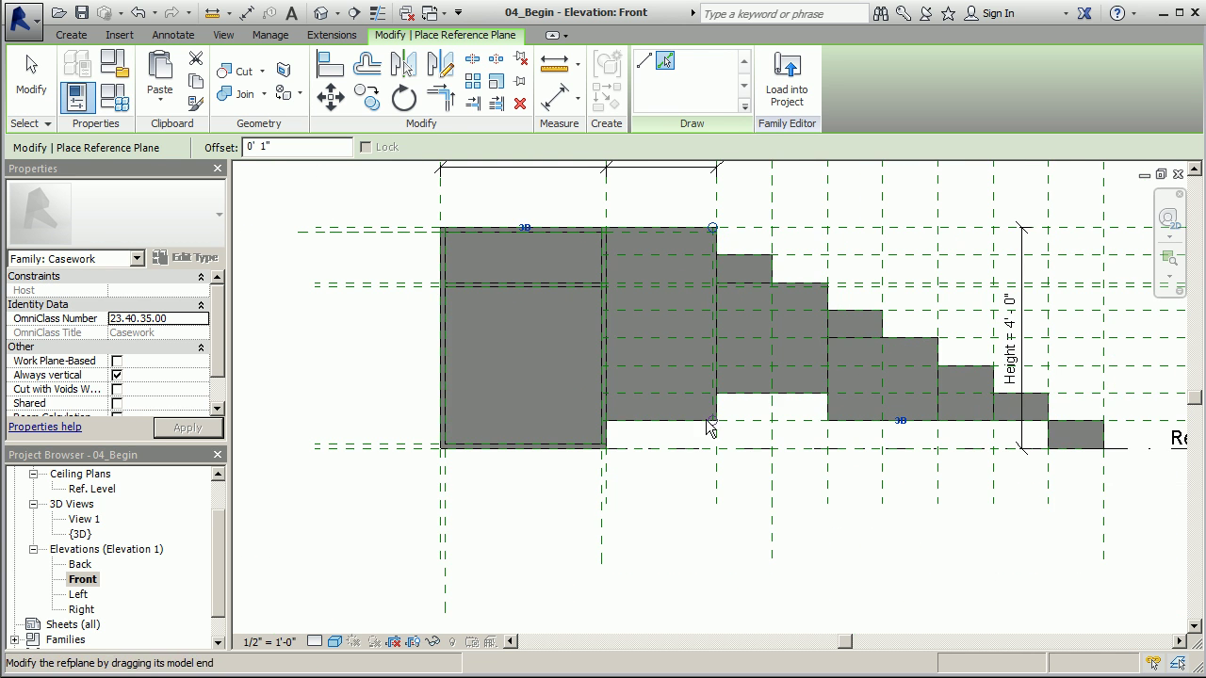
left_click_drag(712, 426, 709, 572)
left_click_drag(676, 416, 421, 398)
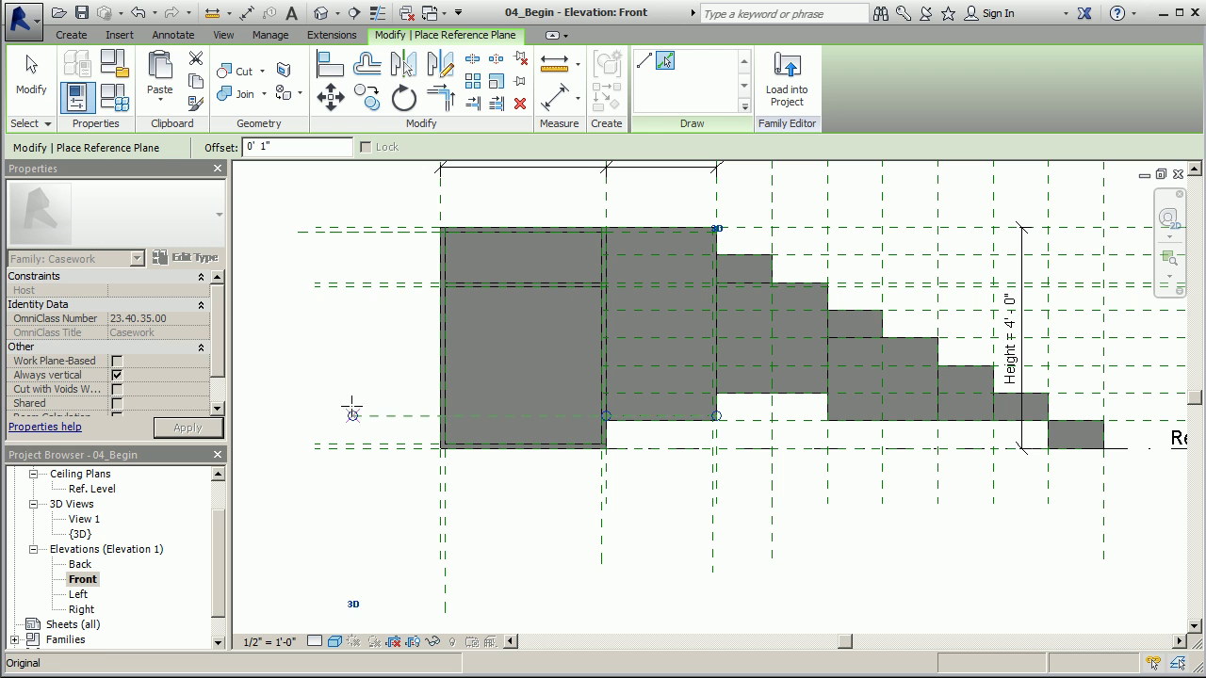
left_click_drag(349, 415, 342, 415)
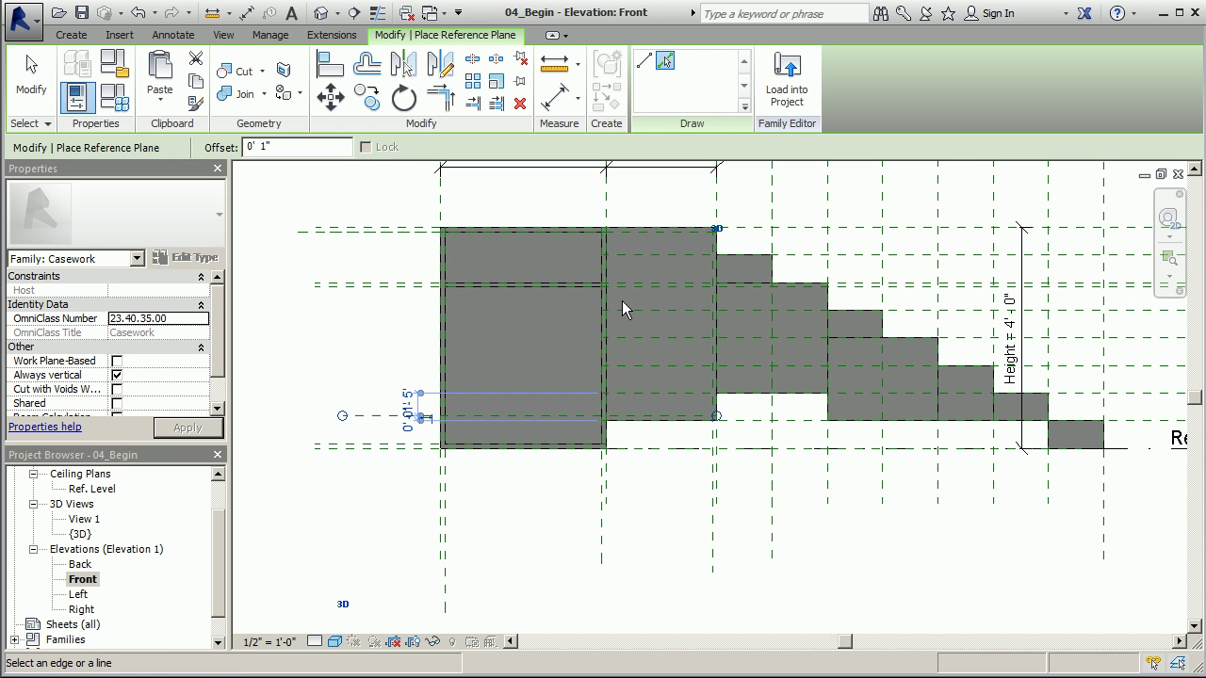
scroll(612, 236, "up", 2)
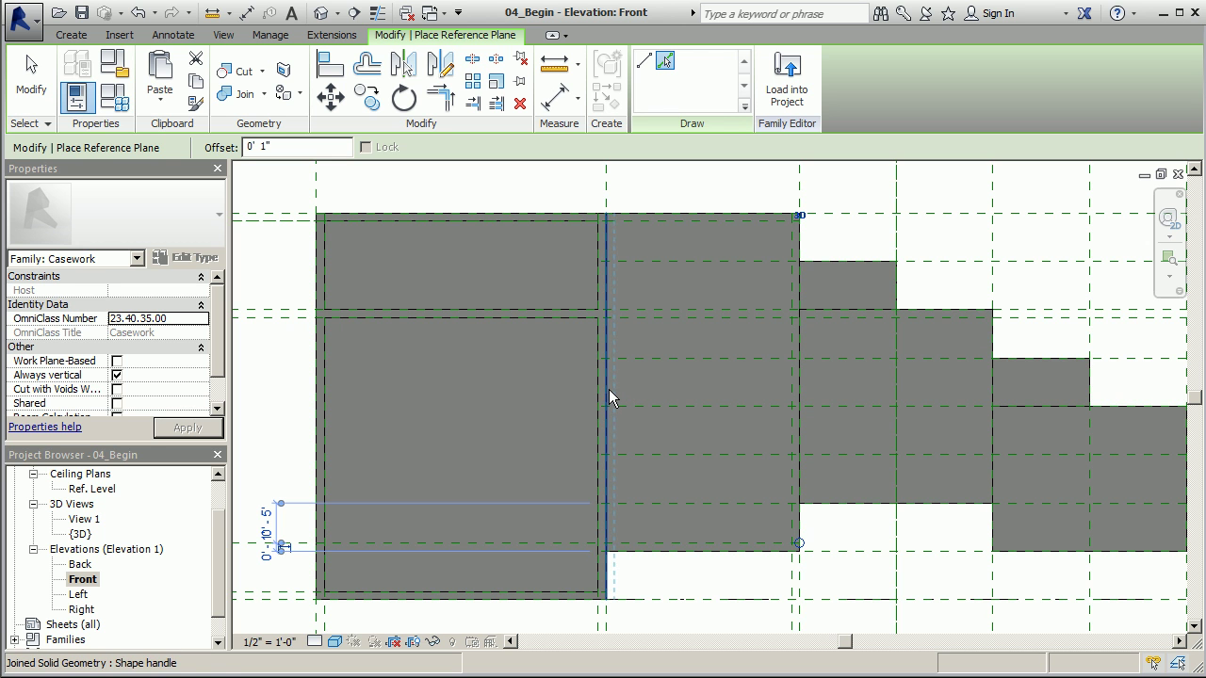
scroll(584, 358, "down", 5)
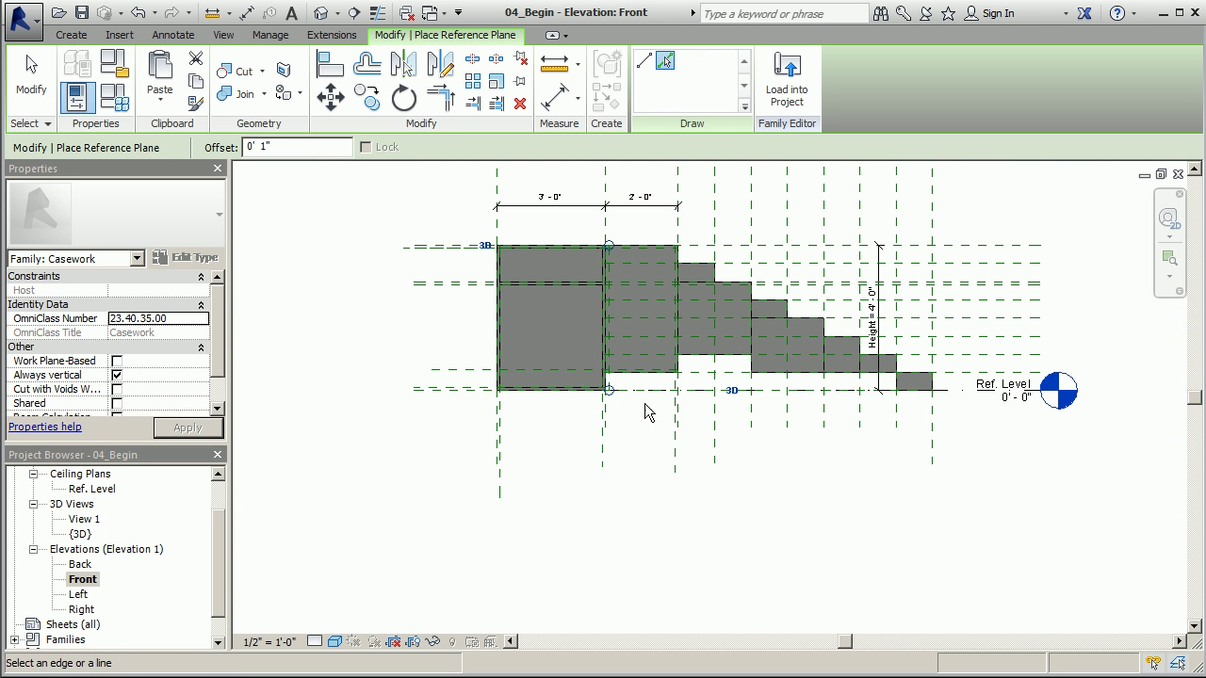
Step: Add a vertical reference plane 1" inside the 2'-0" section's left edge
left_click(608, 462)
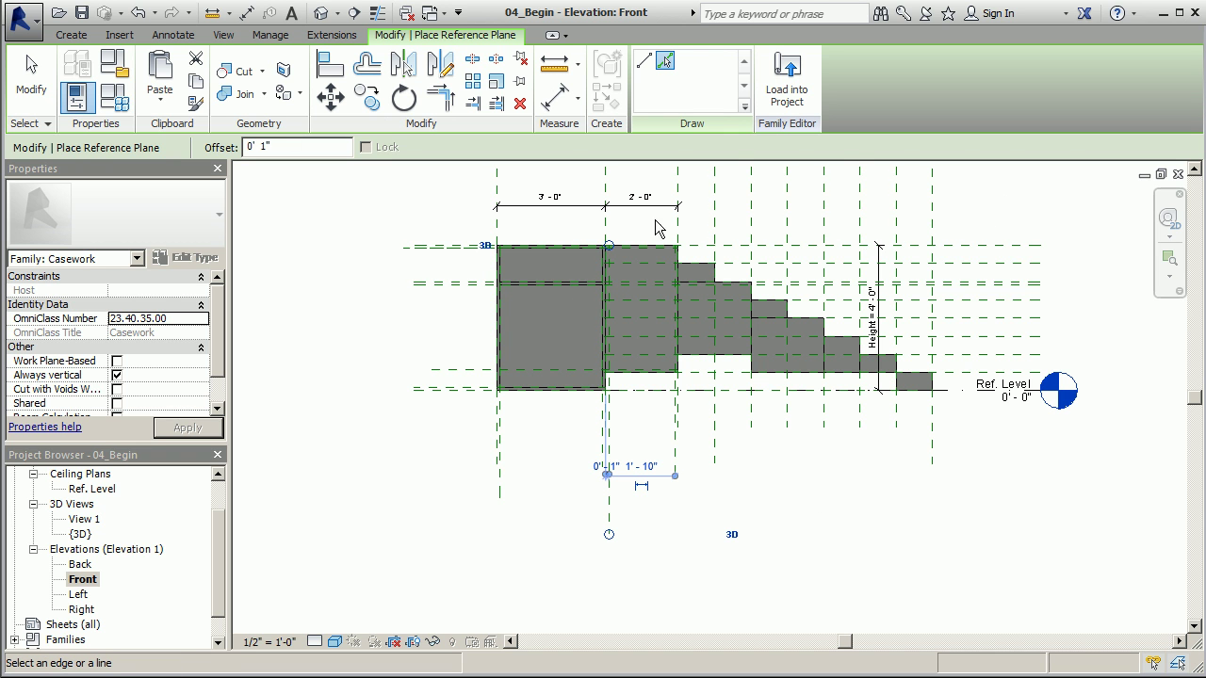
scroll(658, 218, "up", 3)
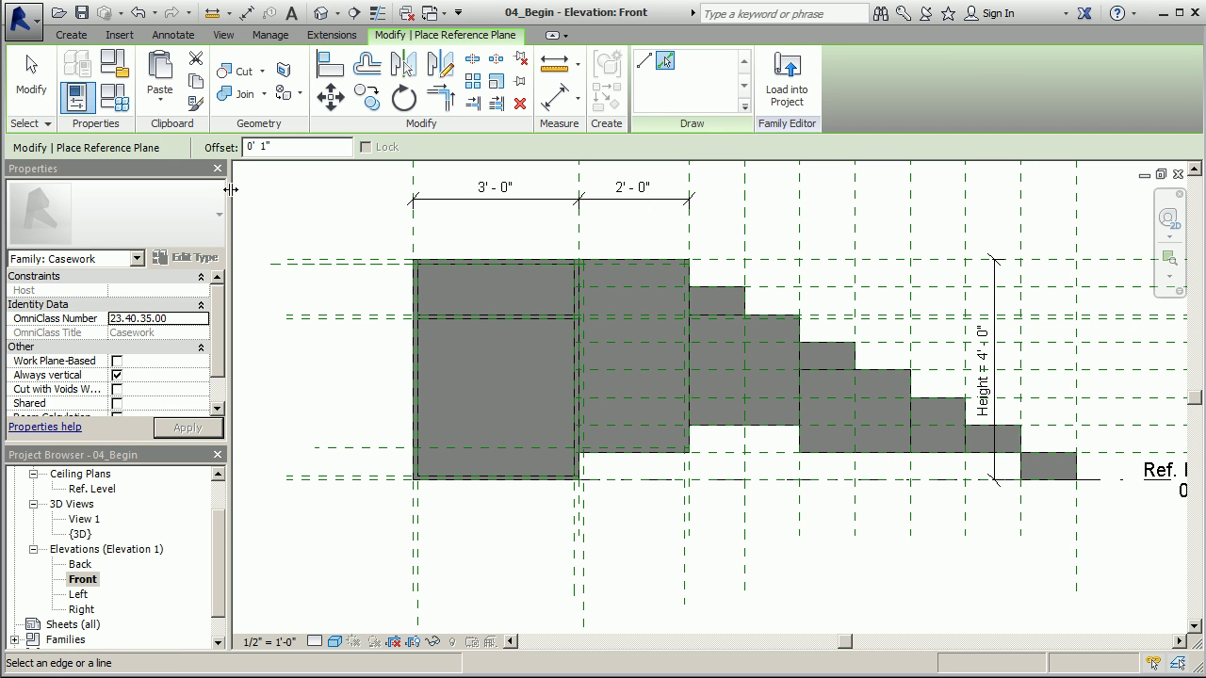
left_click(71, 35)
Step: Start a void extrusion and sketch the upper compartment rectangle between the reference planes
left_click(358, 87)
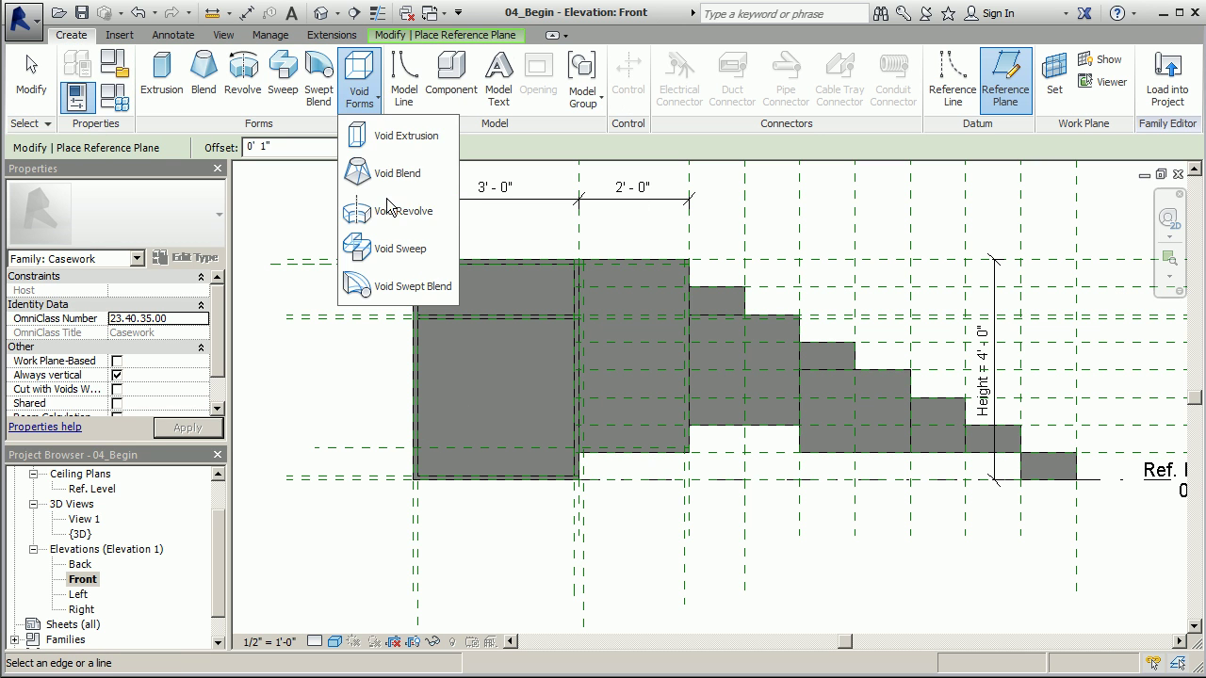
left_click(401, 137)
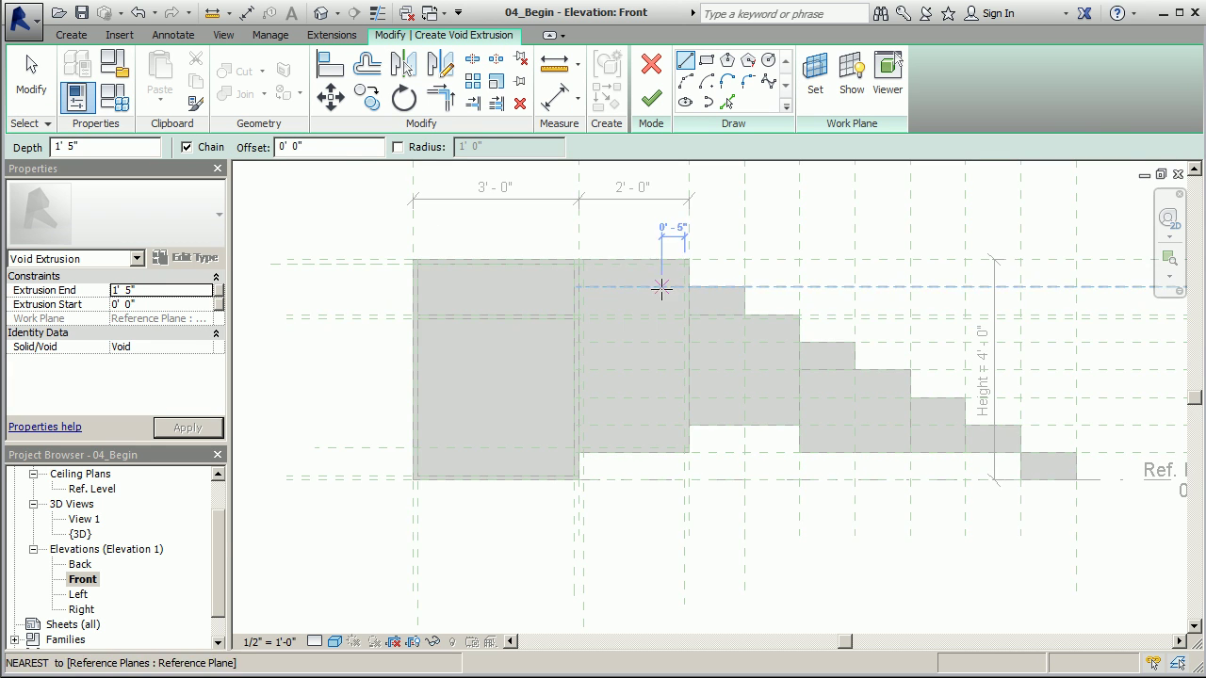
scroll(628, 293, "up", 5)
left_click(522, 205)
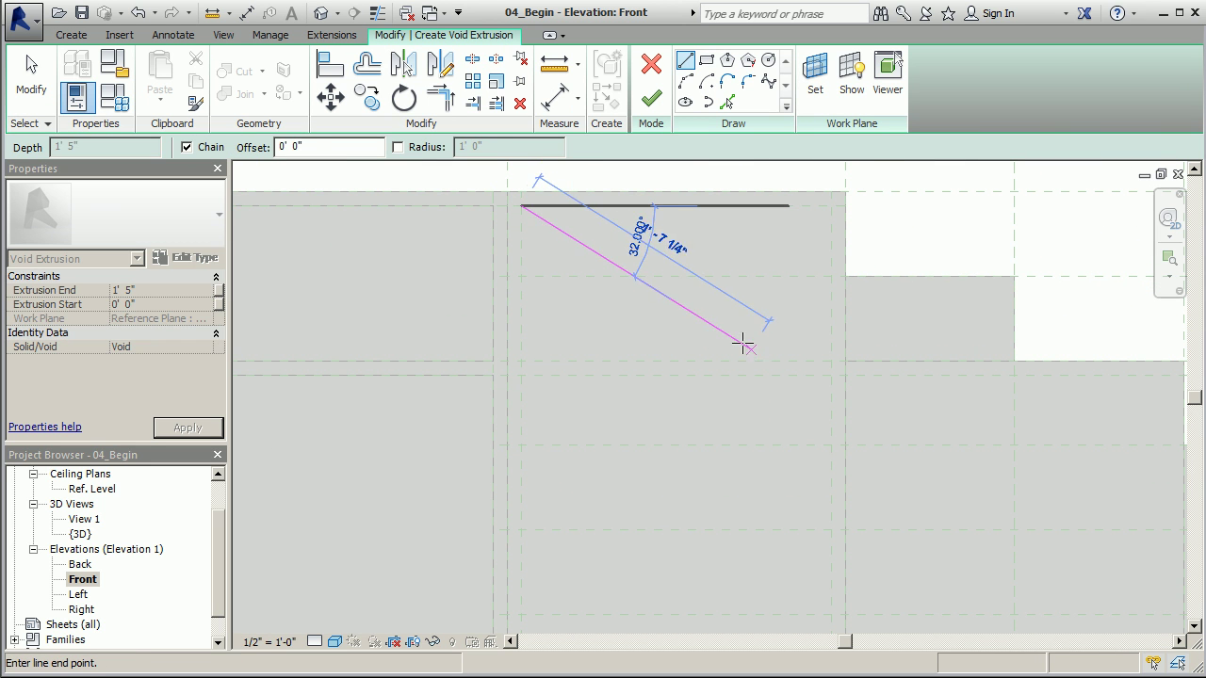
left_click(706, 60)
left_click(521, 205)
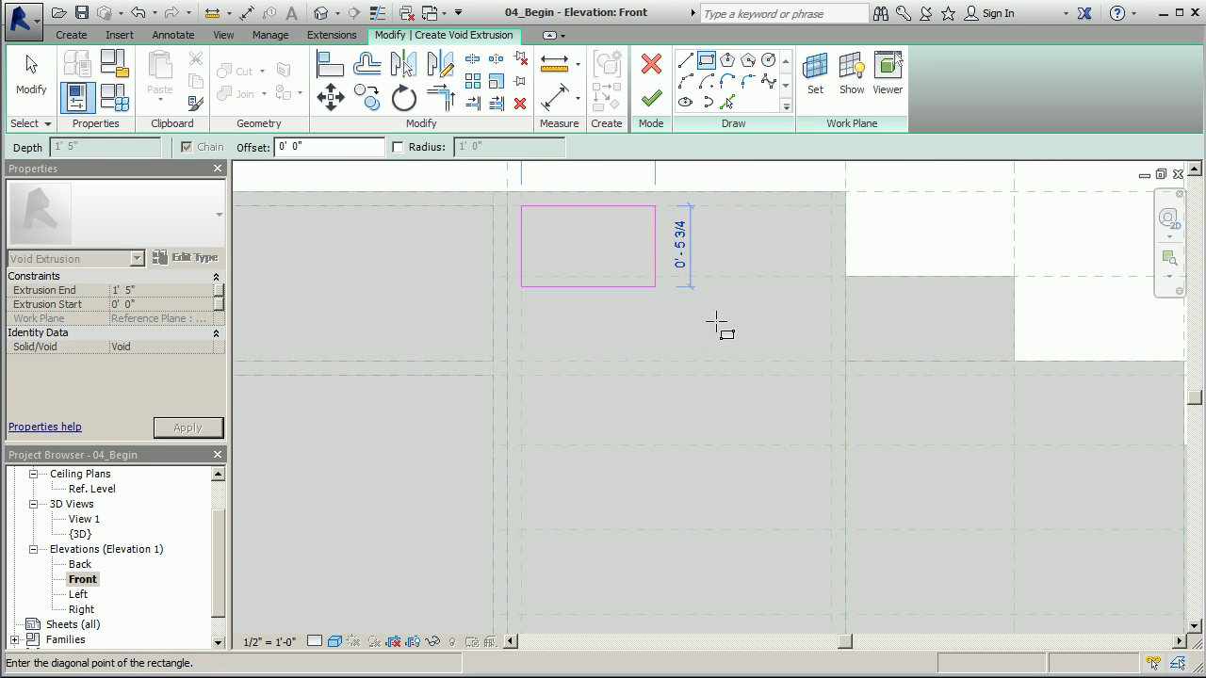
left_click(834, 358)
Step: Sketch the lower compartment rectangle and finish the void extrusion
scroll(597, 315, "down", 1)
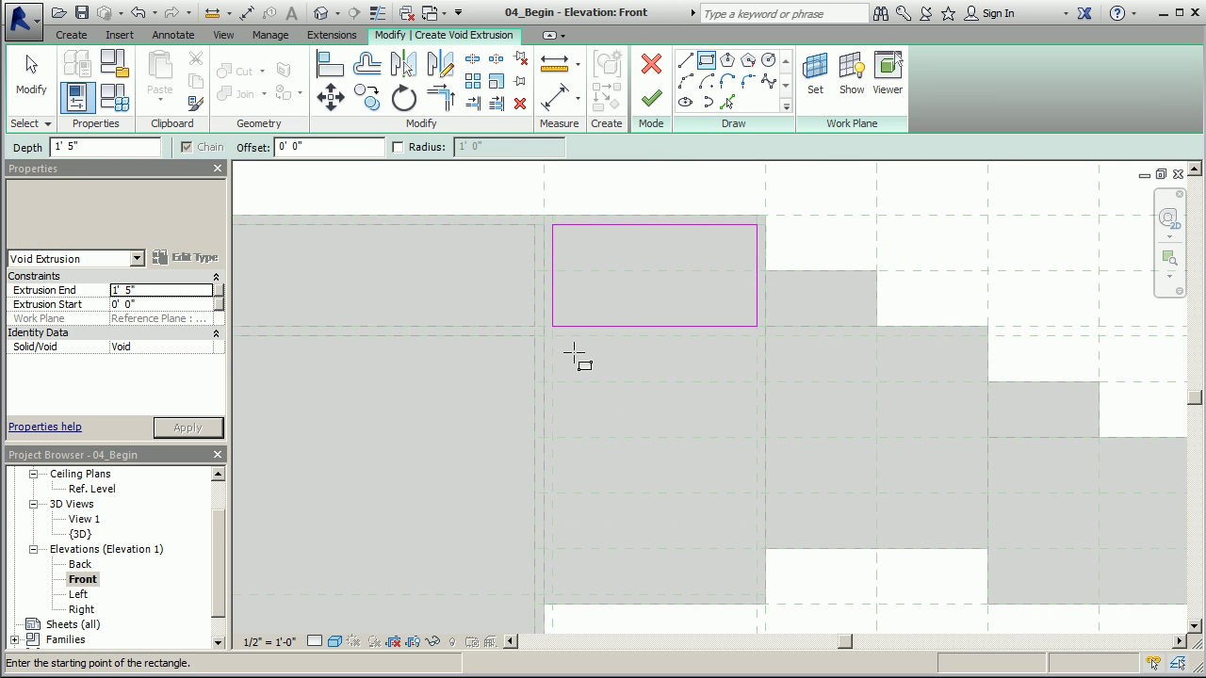
left_click(546, 329)
scroll(622, 400, "down", 2)
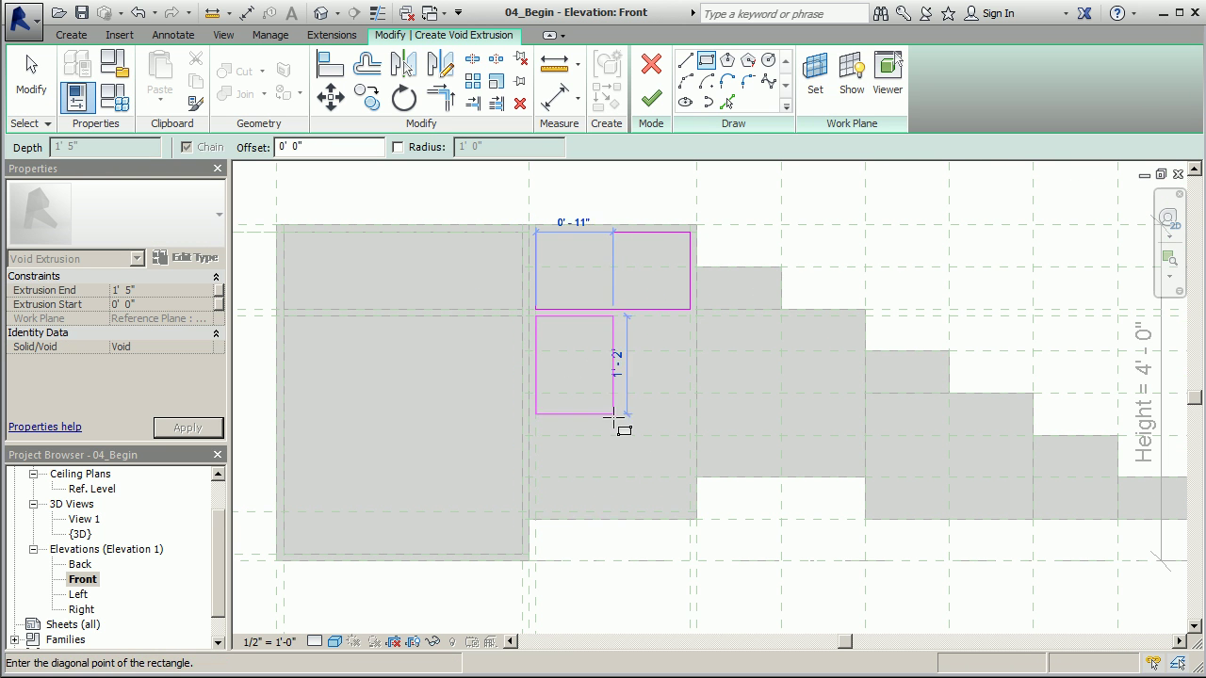
left_click(691, 513)
left_click(651, 98)
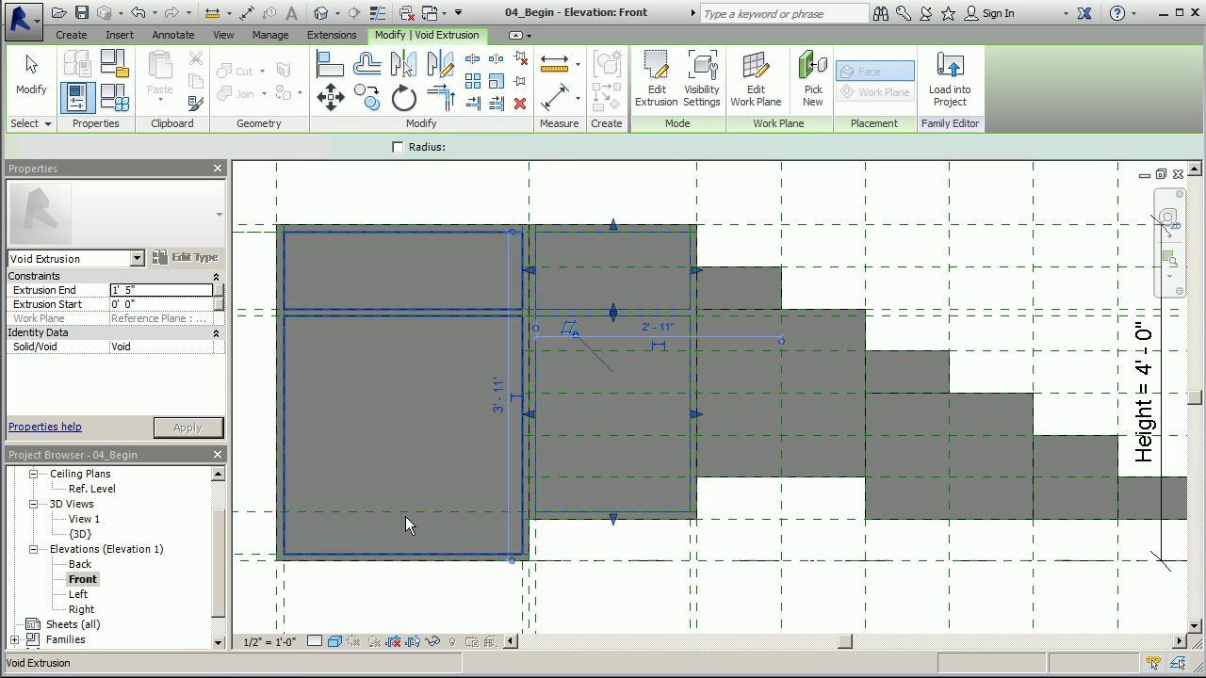
scroll(215, 509, "up", 2)
left_click(109, 506)
Step: In the Ref. Level plan, drag the void onto the casework, check it in 3D, then reopen Front
double_click(110, 514)
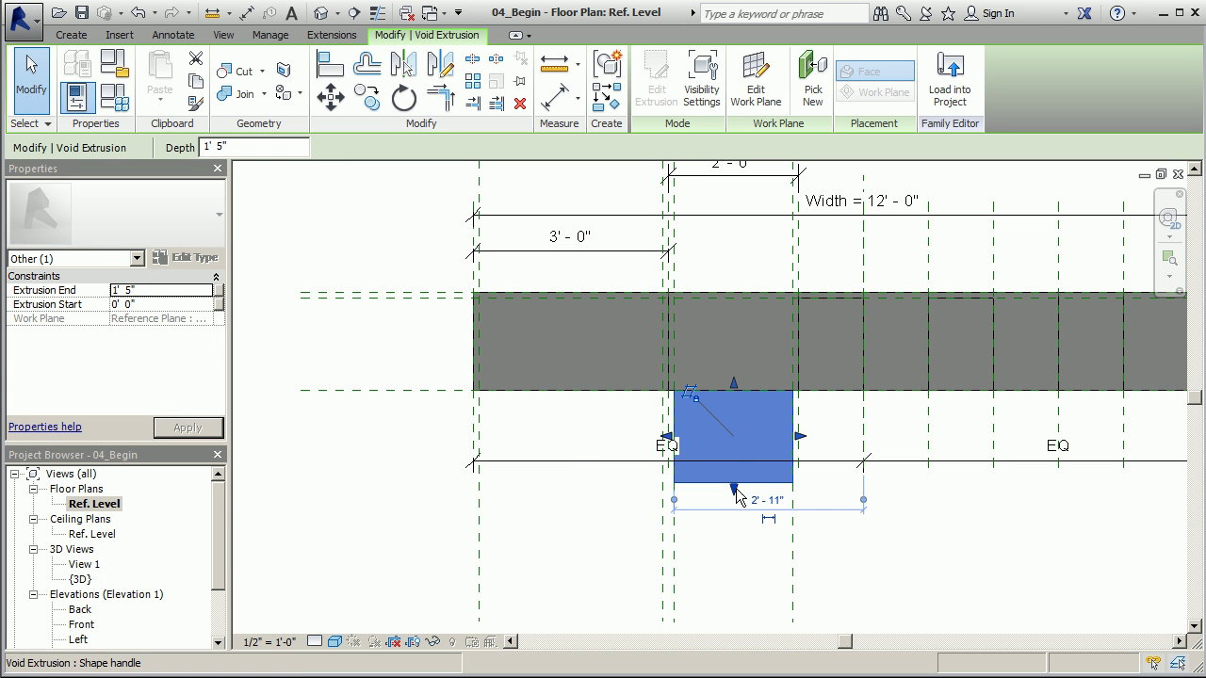
left_click_drag(736, 497, 735, 313)
left_click(728, 233)
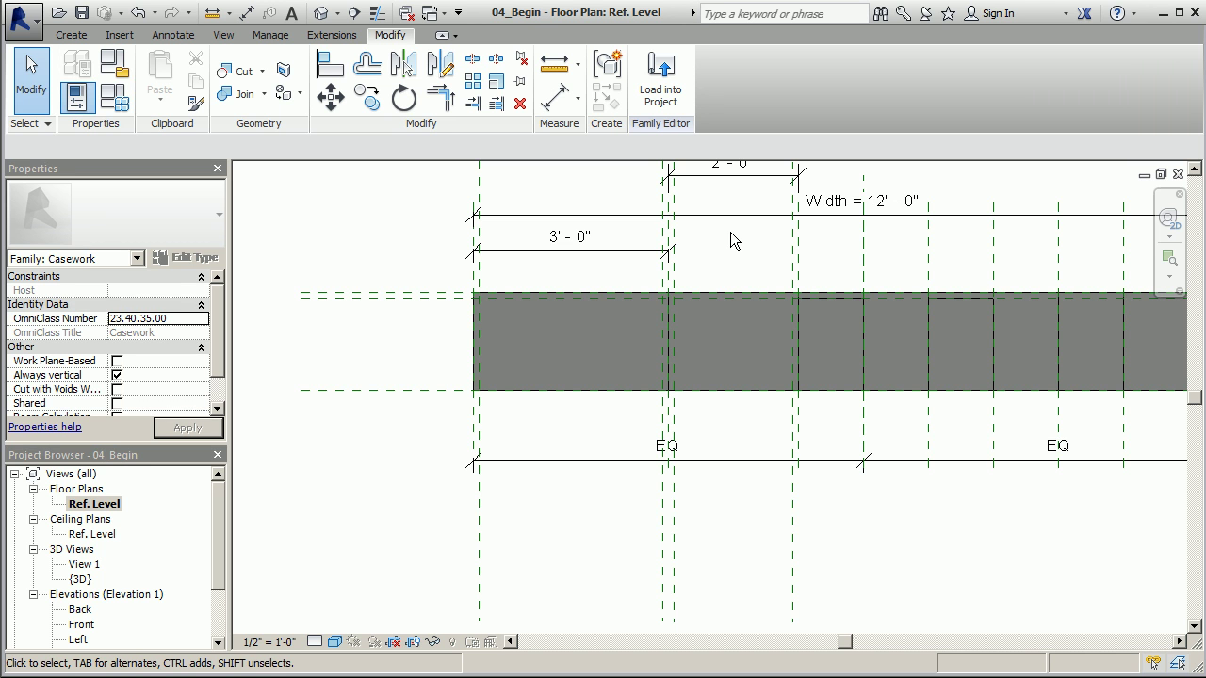
left_click(321, 12)
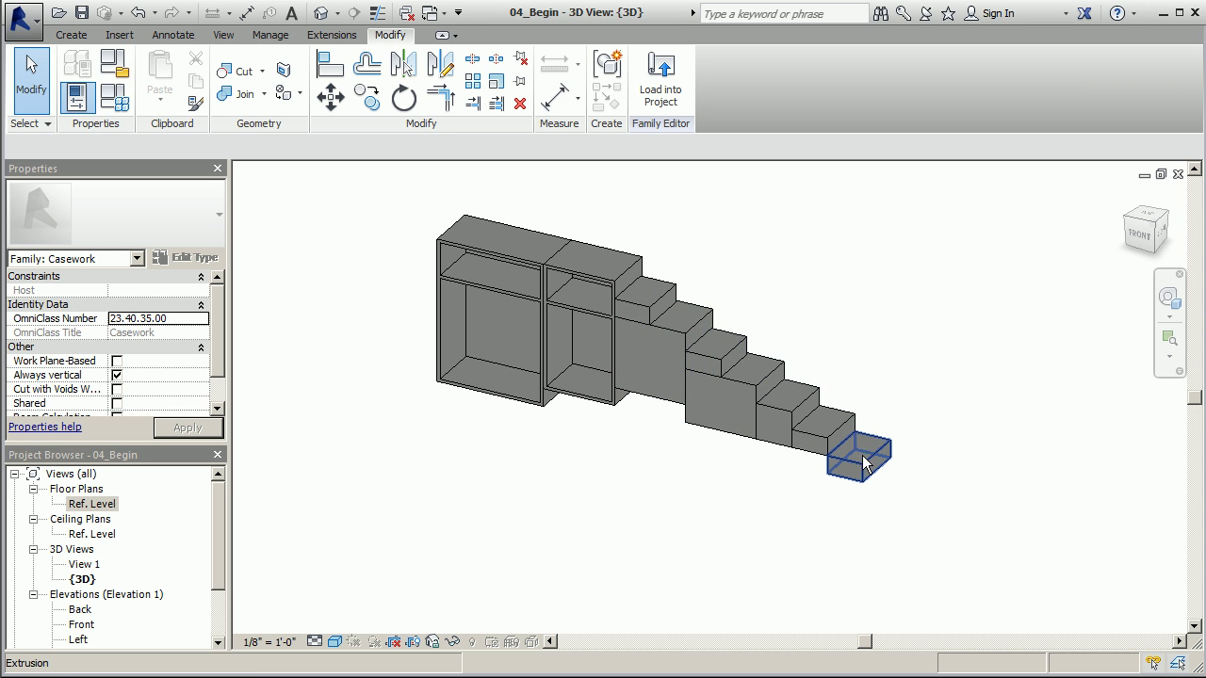
left_click_drag(224, 515, 221, 581)
double_click(83, 549)
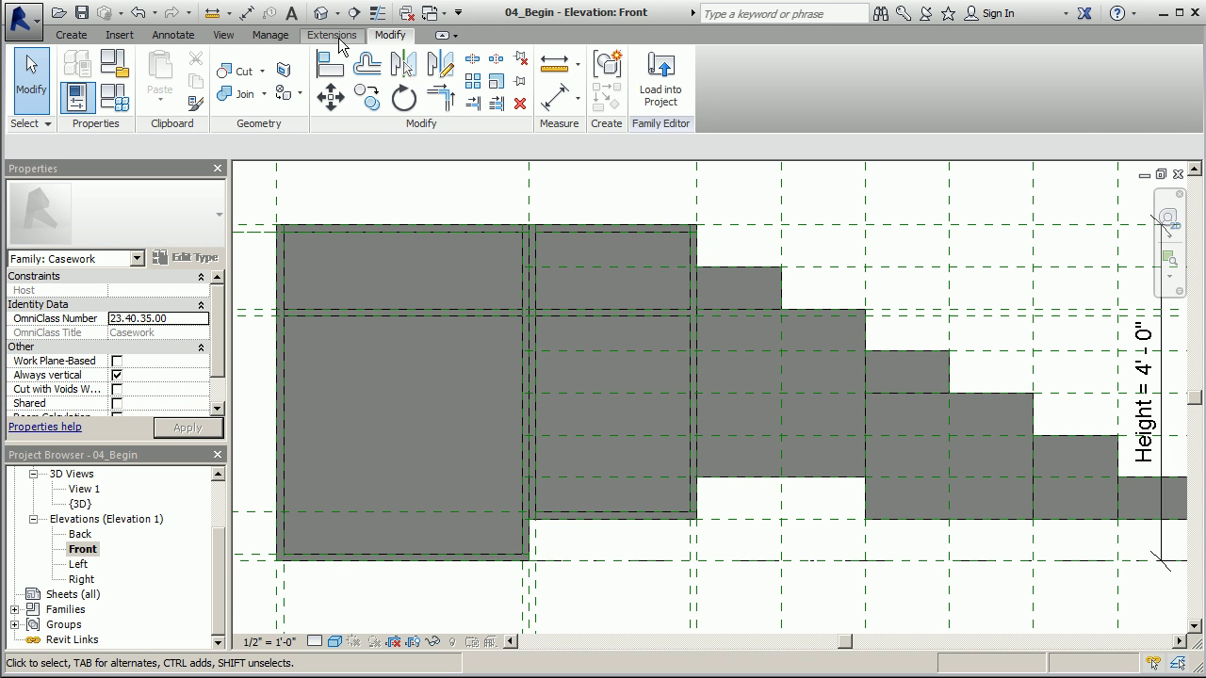
Step: Pick-line a reference plane at 1" offset just inside the third section's top edge
left_click(72, 35)
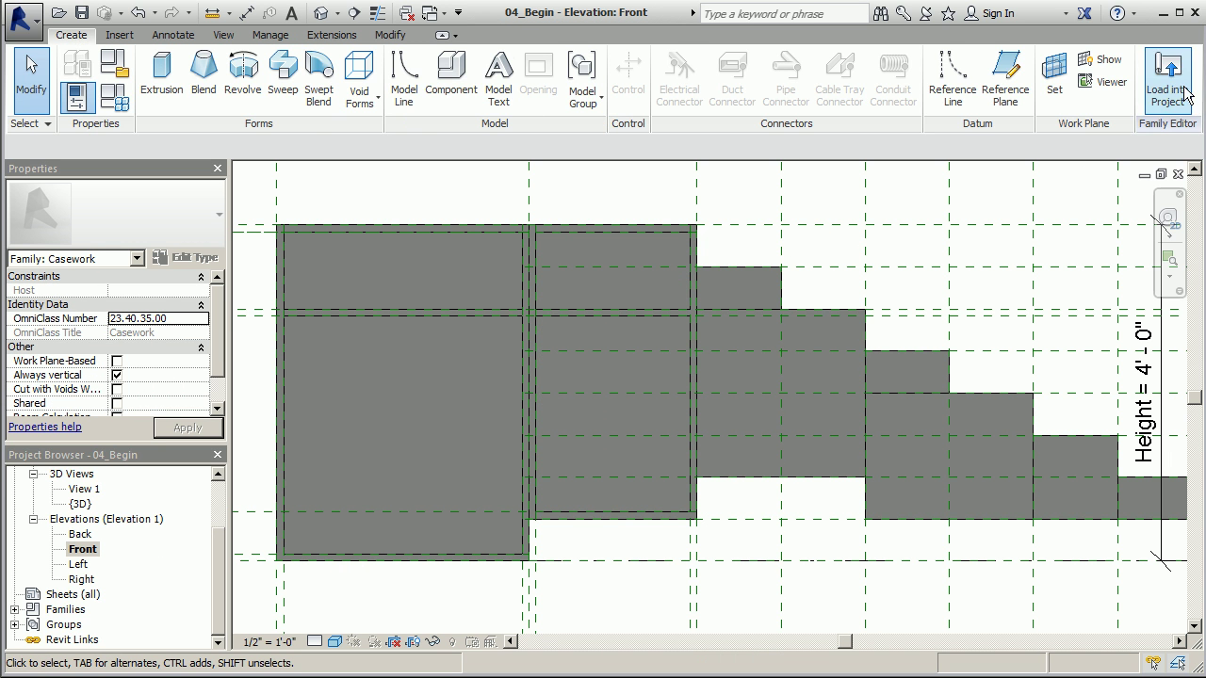
left_click(1004, 75)
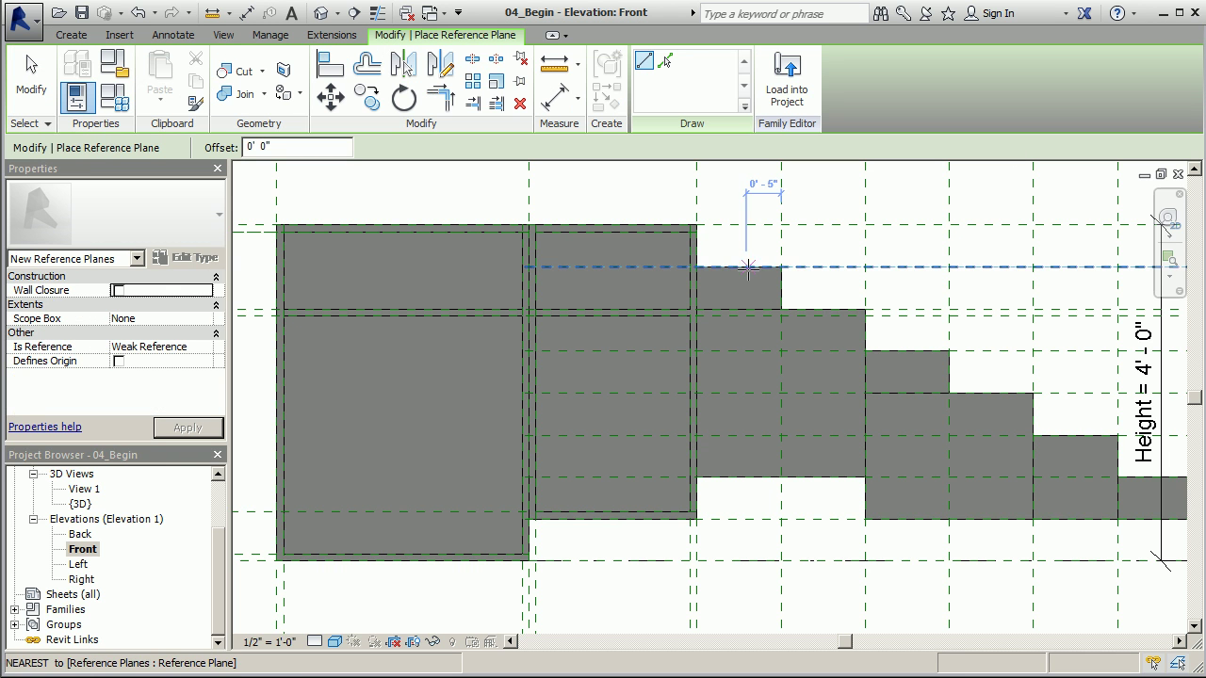
left_click(665, 60)
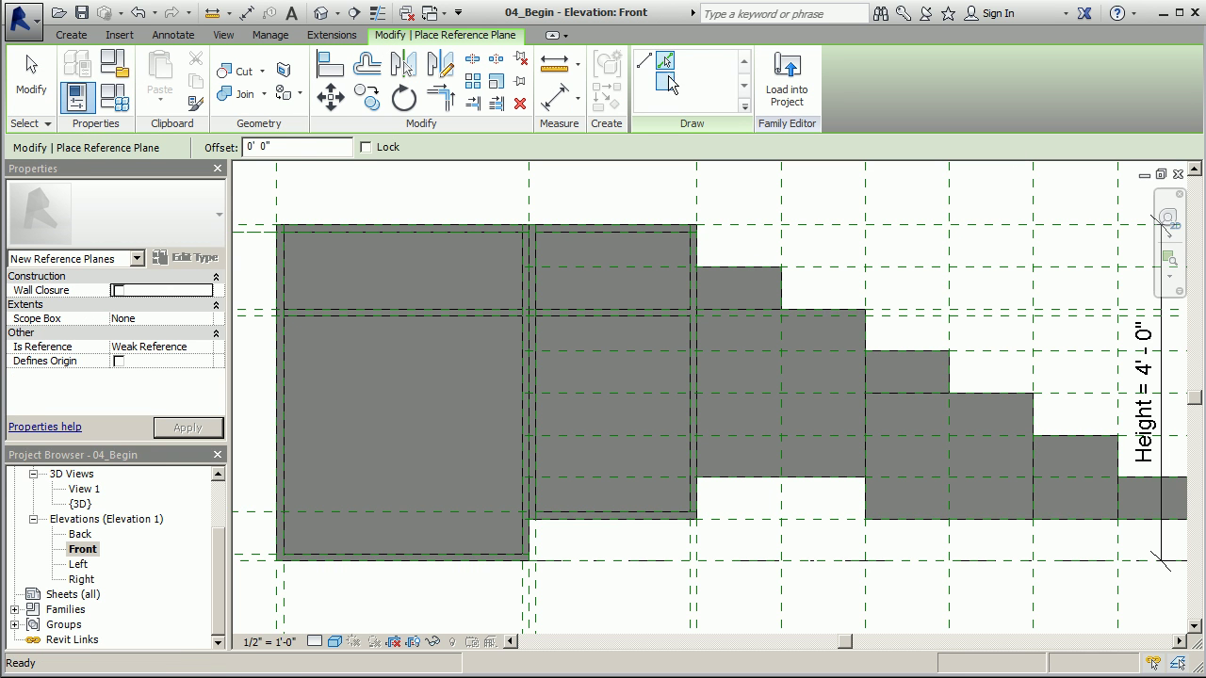
double_click(262, 146)
type("1")
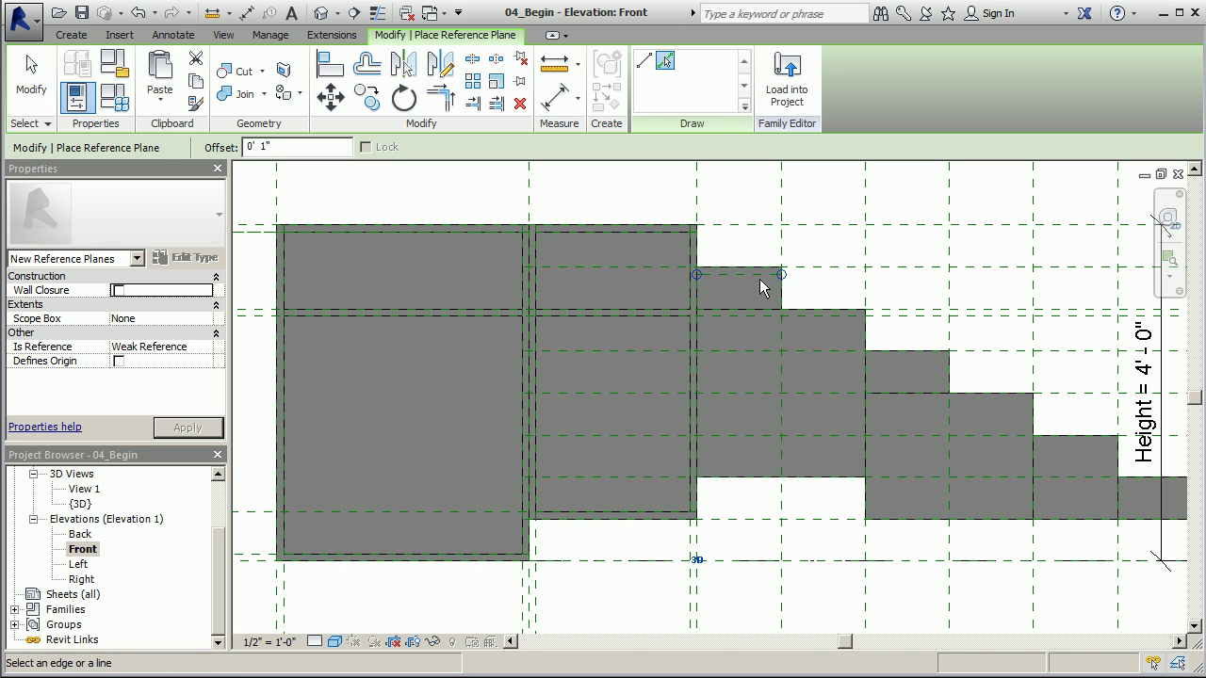
scroll(801, 281, "down", 2)
left_click(801, 280)
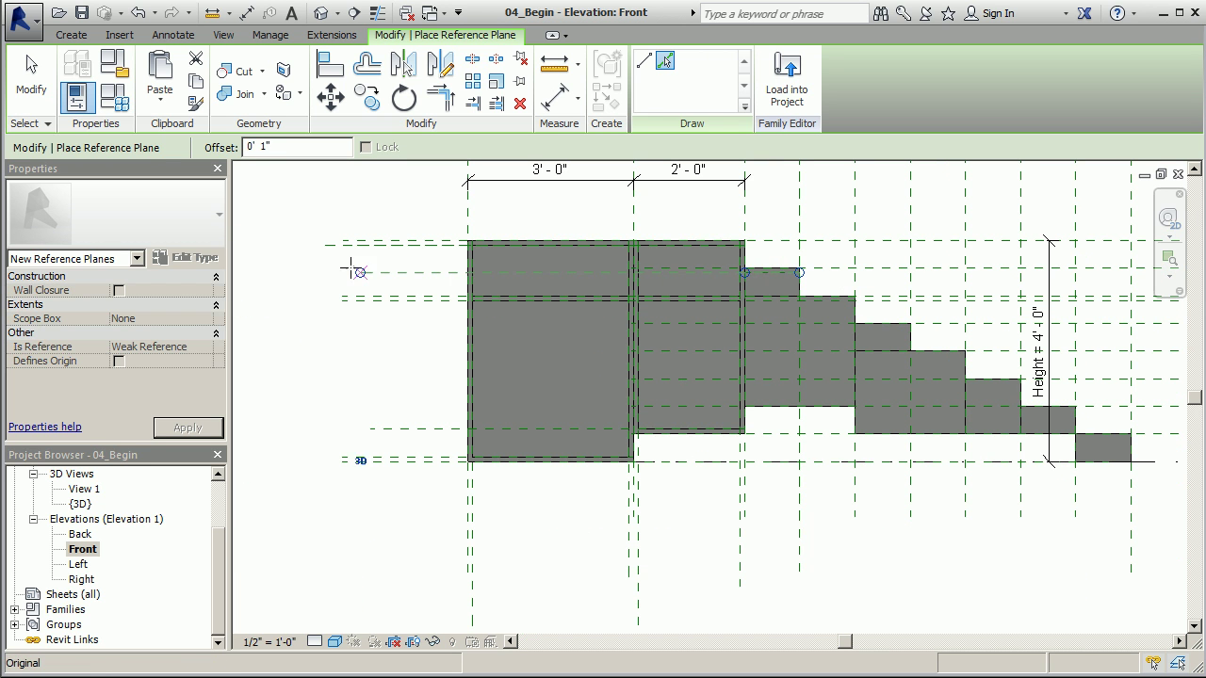
Step: Add reference planes on the step's edges and stretch them down and across the casework
scroll(812, 287, "up", 2)
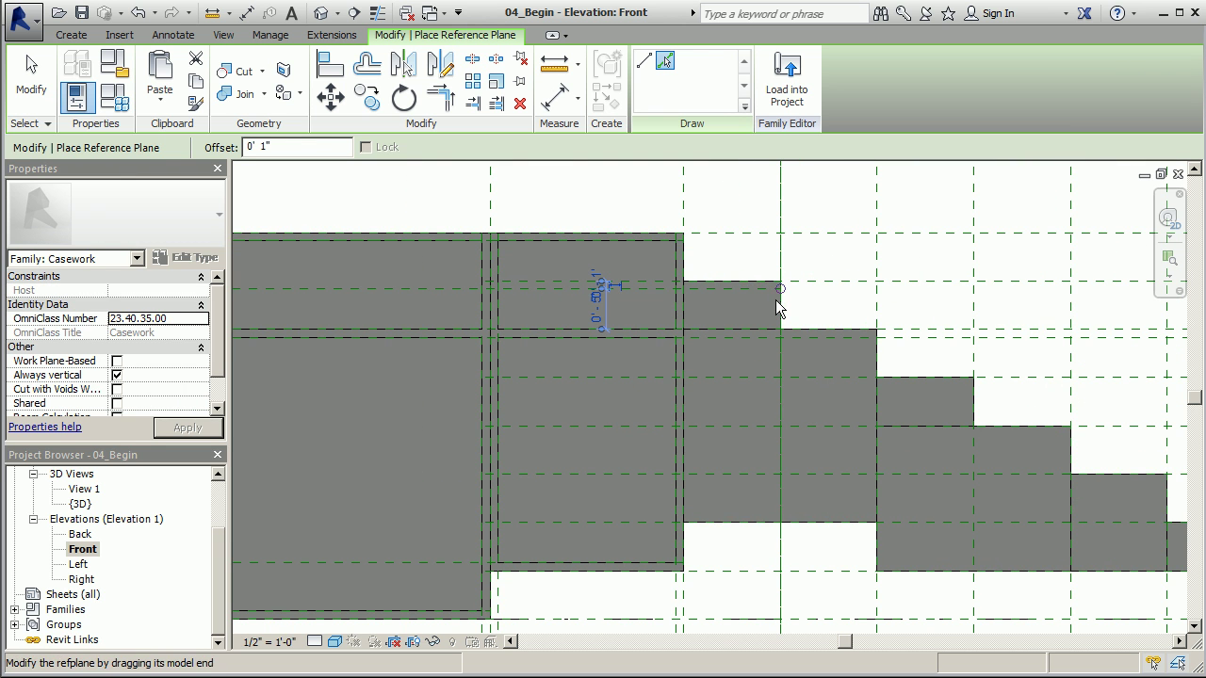
left_click(777, 302)
scroll(777, 311, "down", 2)
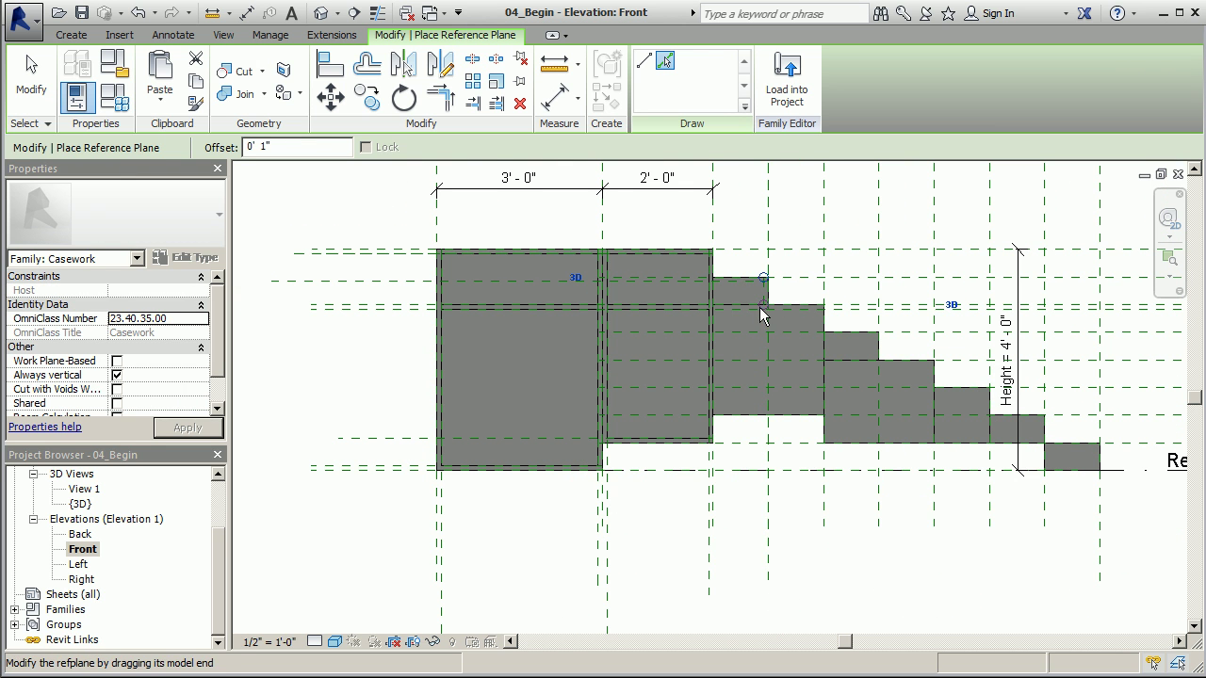
left_click_drag(760, 305, 751, 609)
scroll(727, 399, "up", 2)
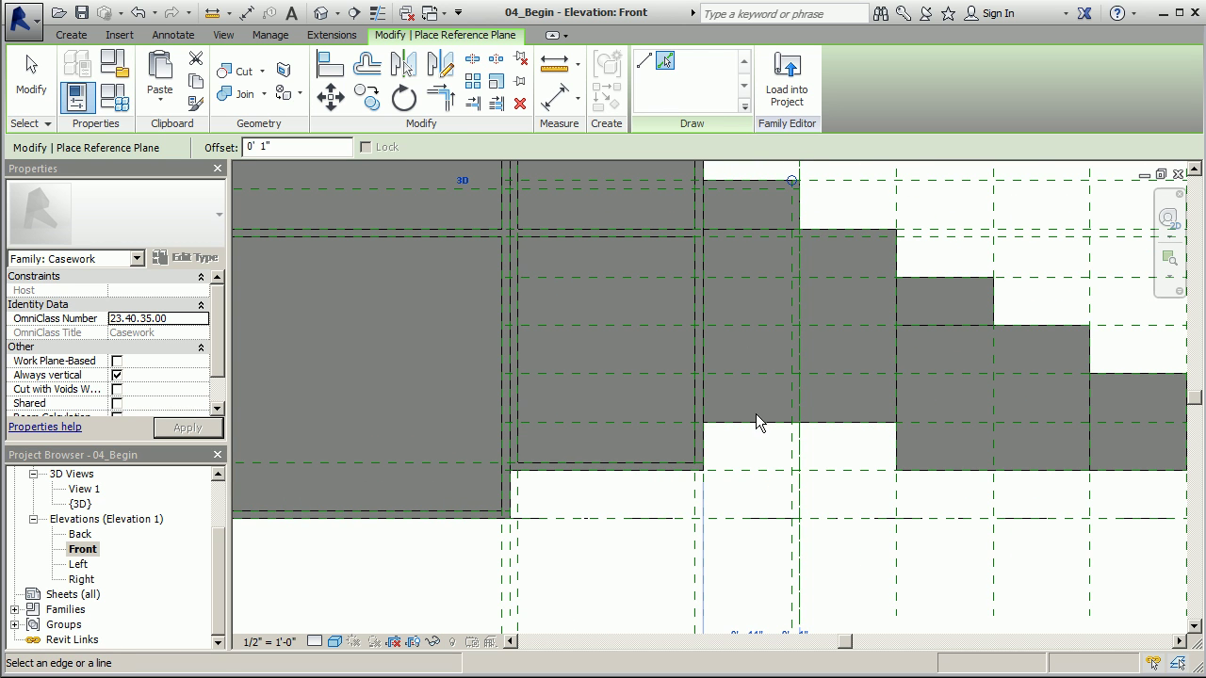
scroll(871, 403, "down", 2)
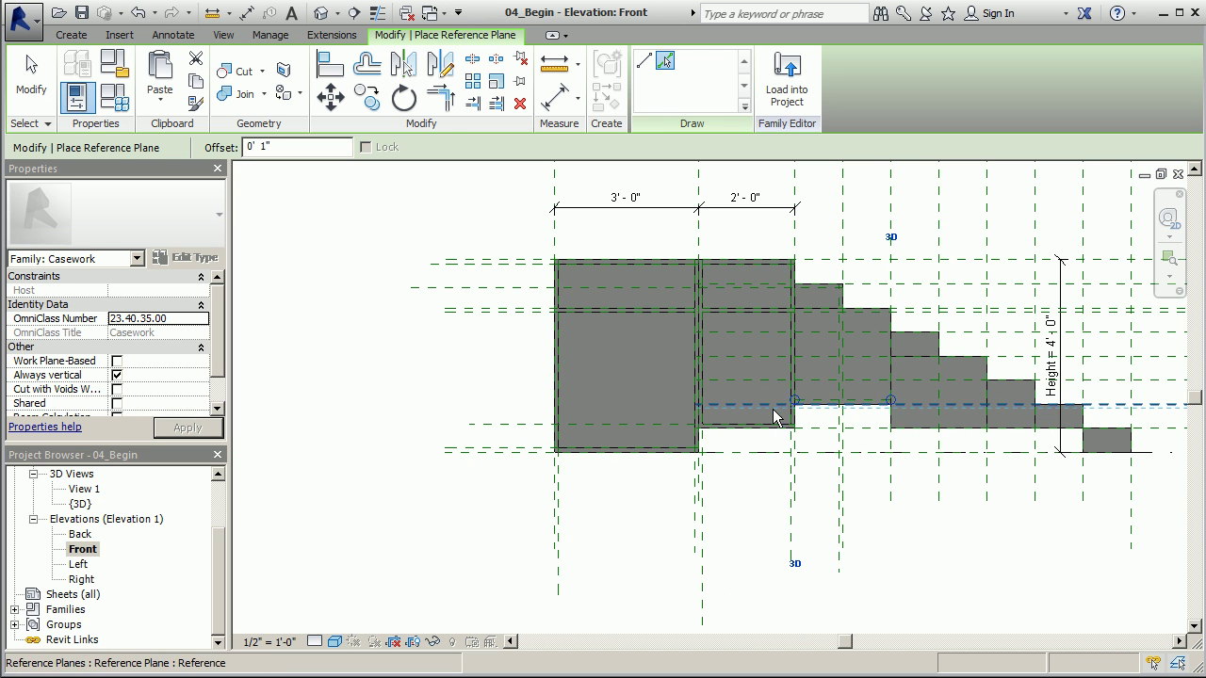
left_click_drag(792, 398, 468, 400)
scroll(885, 344, "up", 2)
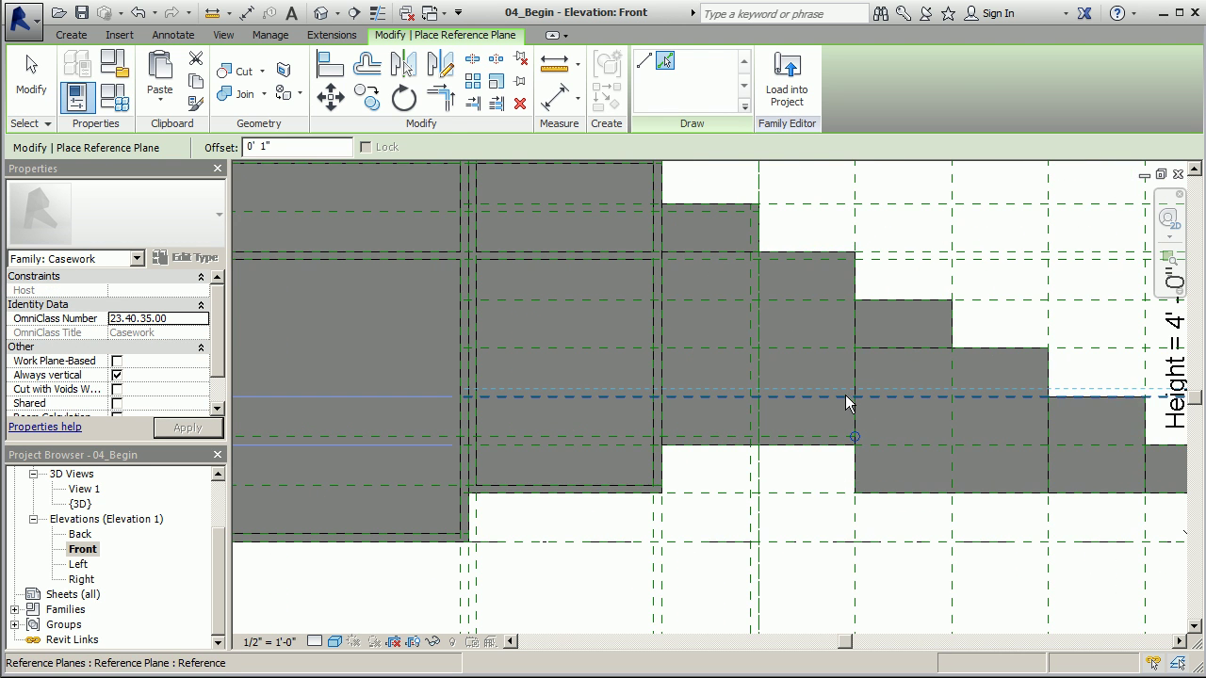
scroll(884, 278, "up", 1)
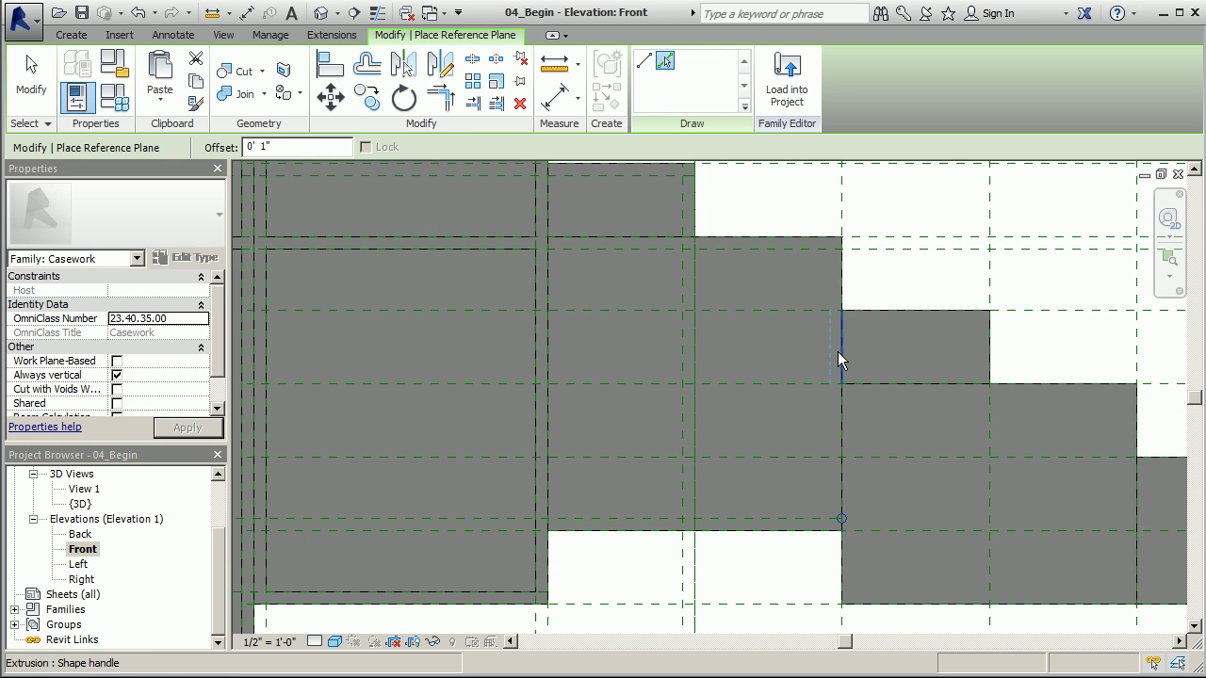
scroll(659, 270, "down", 1)
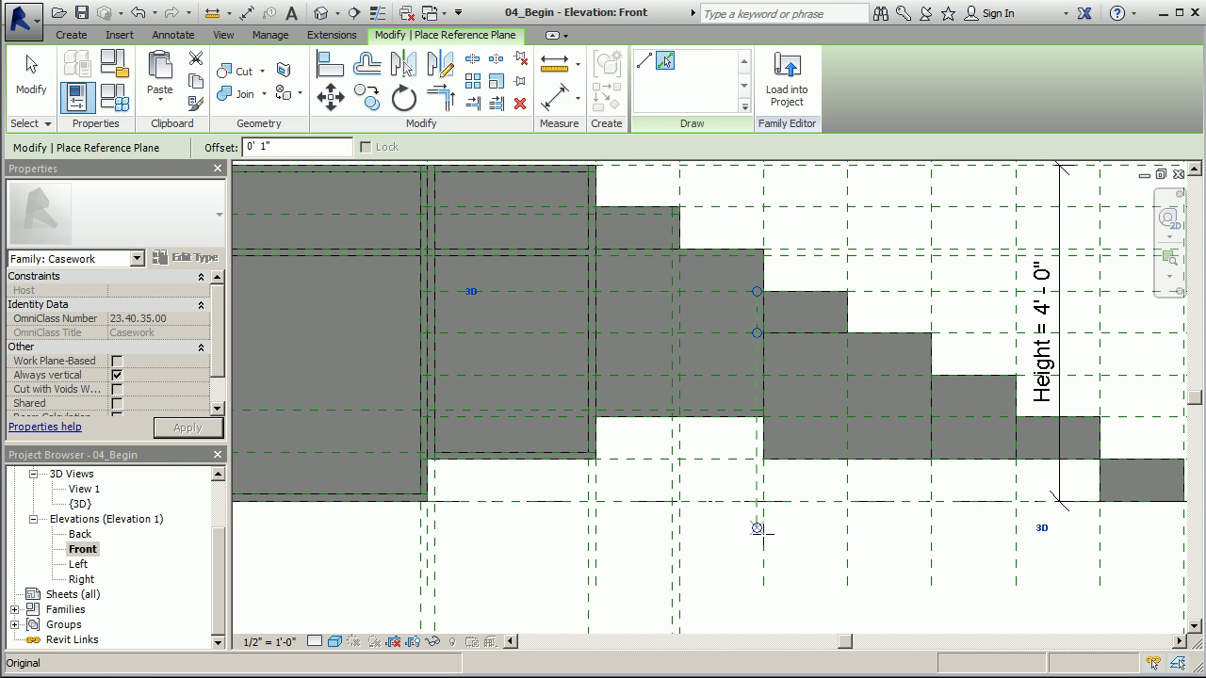
scroll(713, 569, "down", 1)
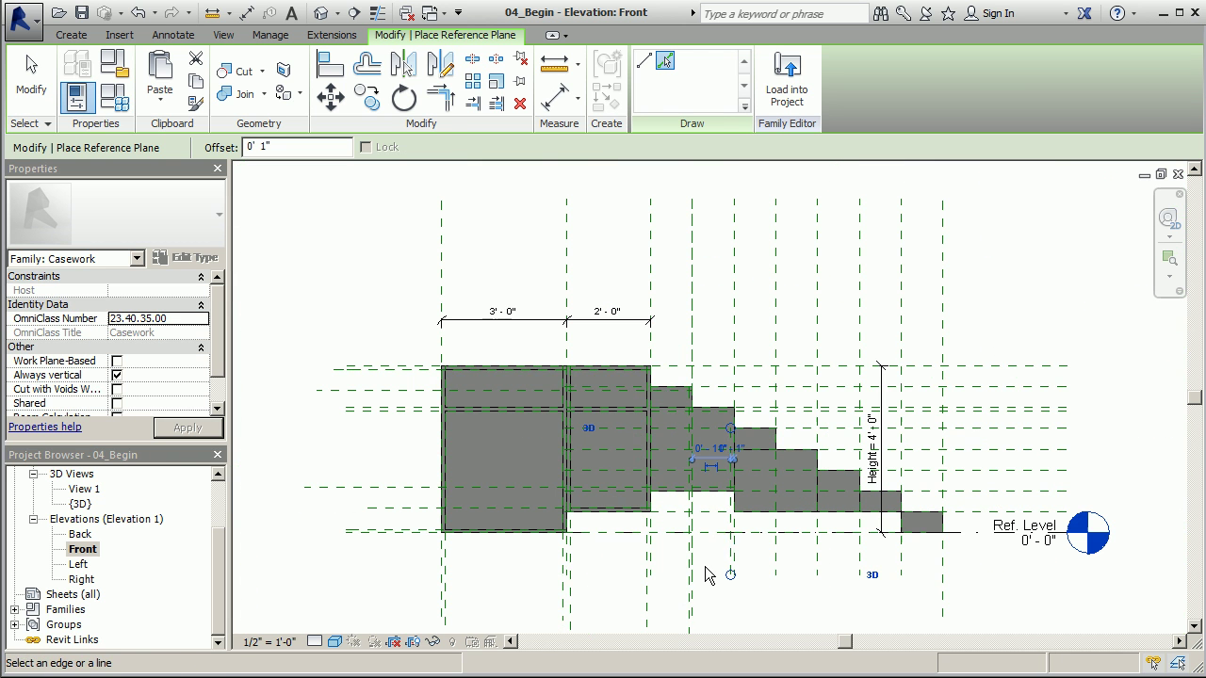
left_click(727, 425)
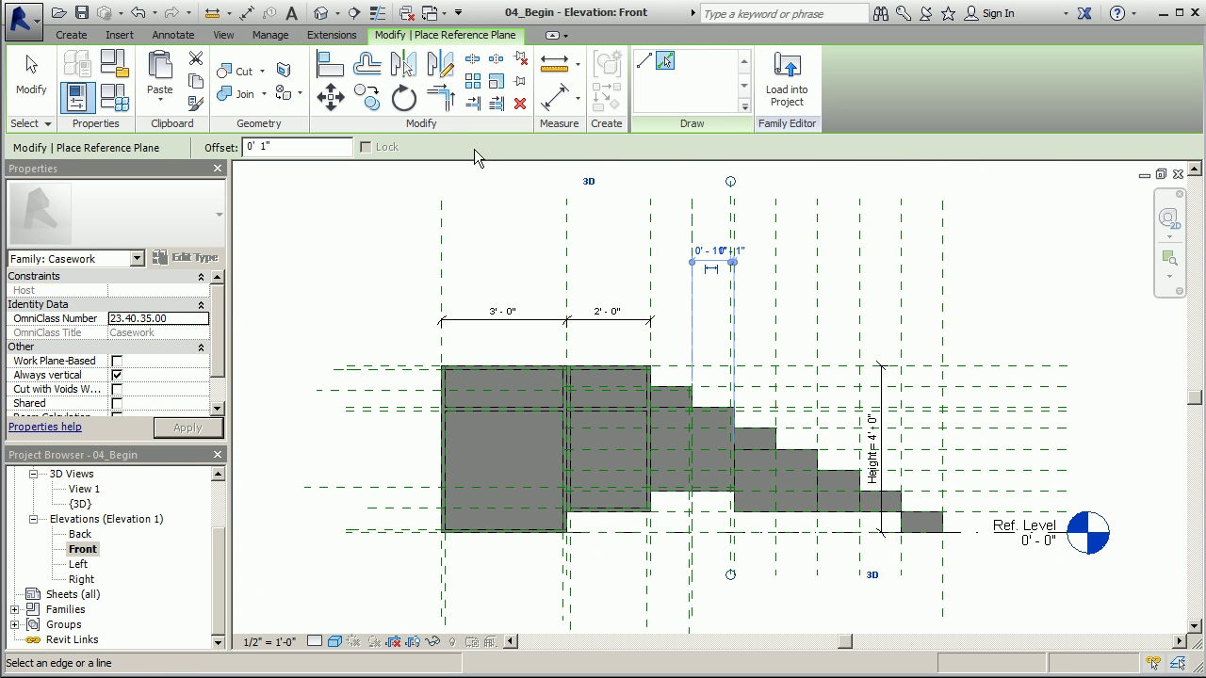
left_click(44, 55)
Step: Start a void extrusion sketch and delete the stray line left at the plane intersection
left_click(77, 35)
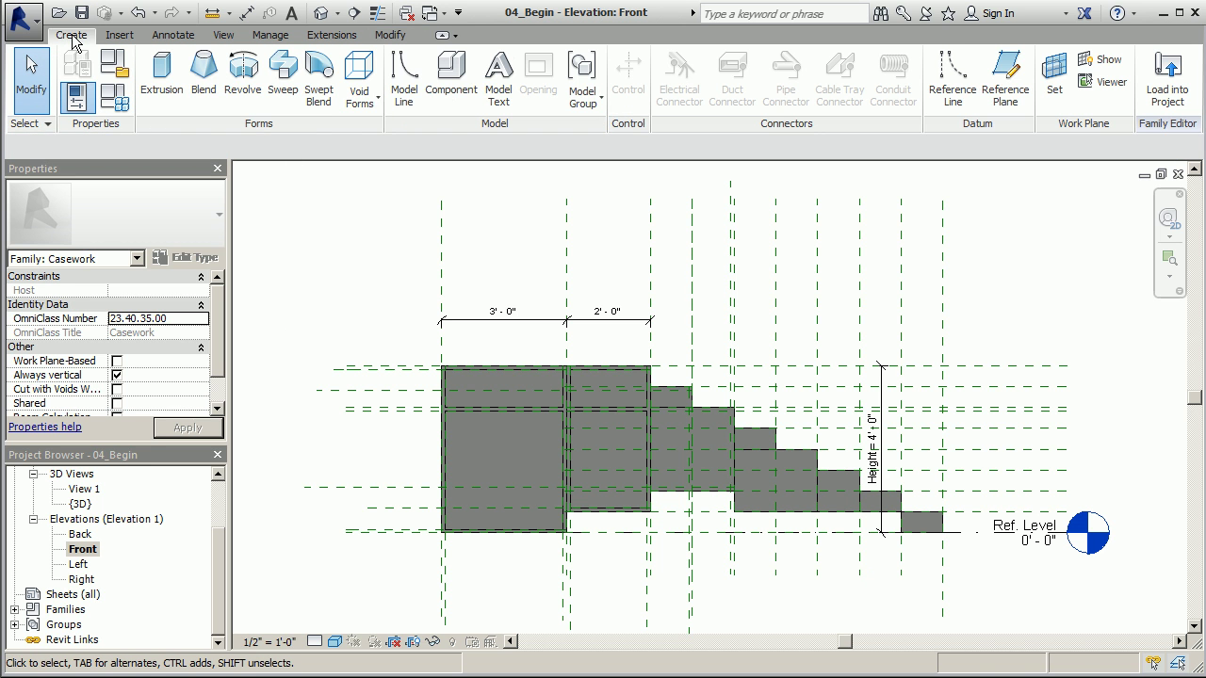
left_click(358, 77)
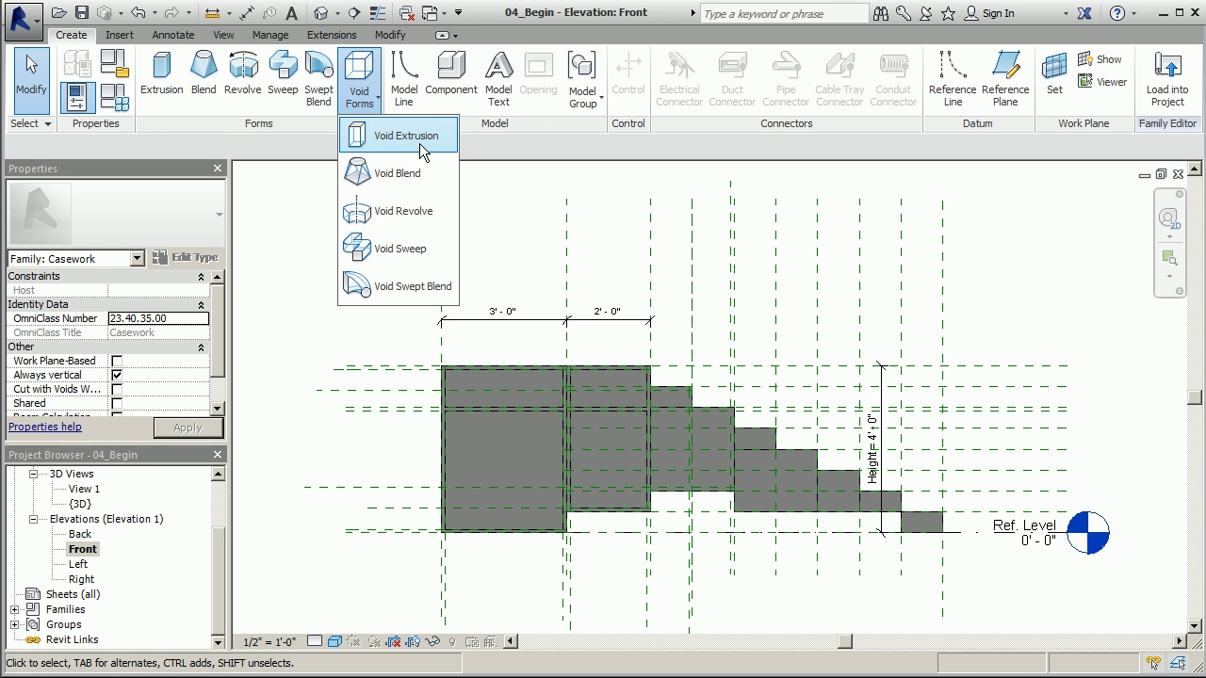
left_click(405, 127)
scroll(743, 462, "up", 5)
scroll(490, 269, "up", 3)
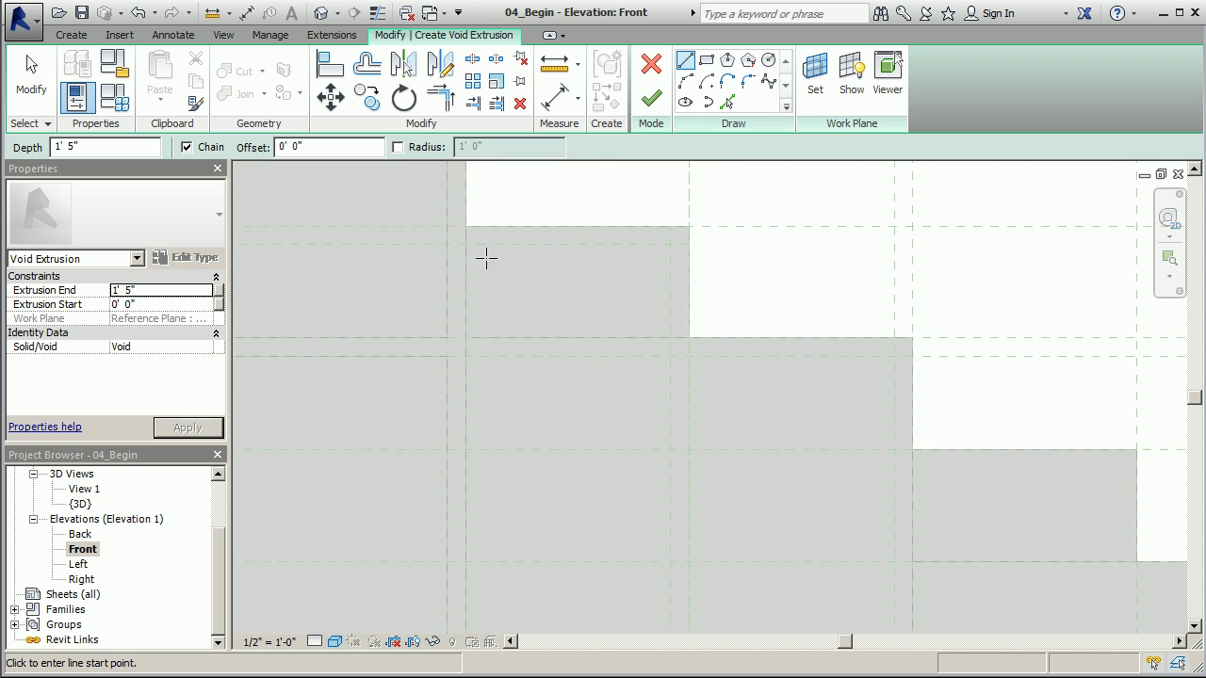
left_click(467, 244)
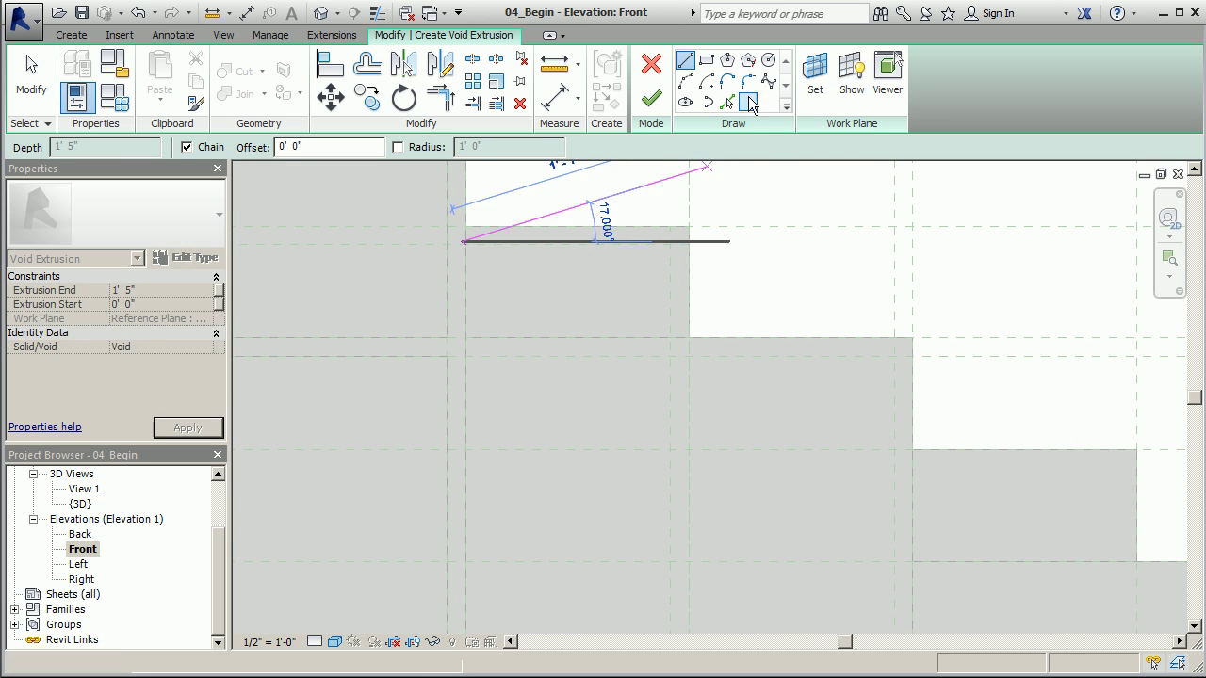
key("Escape")
scroll(528, 244, "up", 6)
key("Escape")
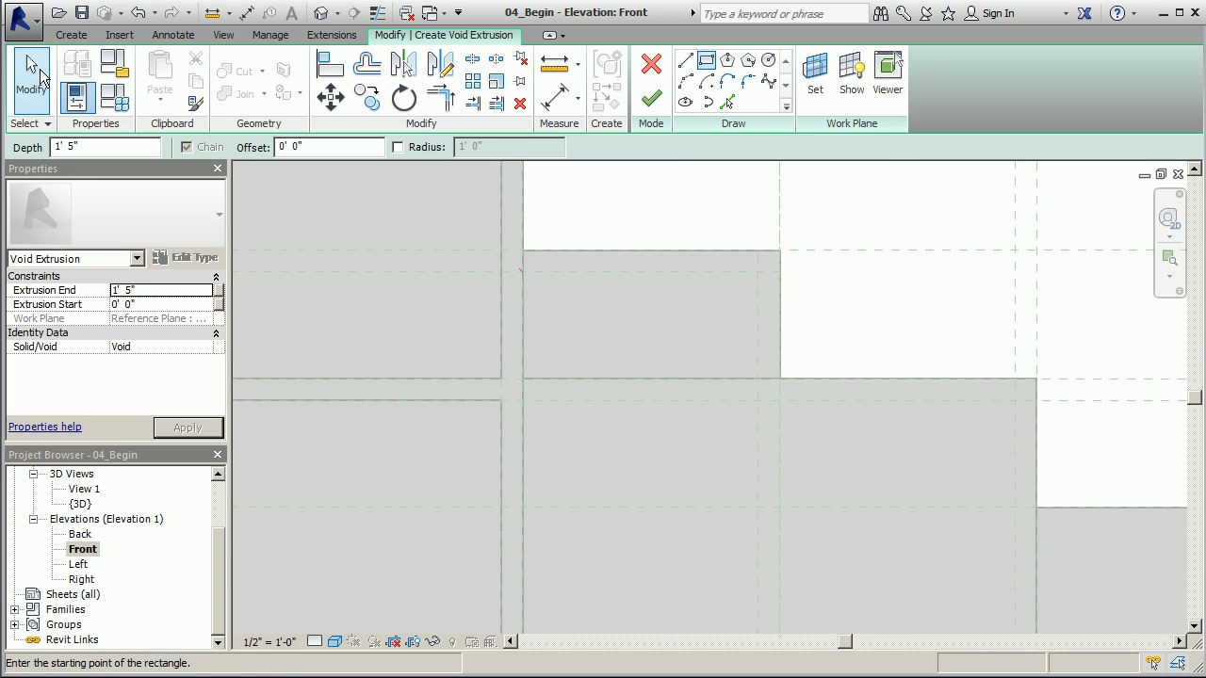
left_click(444, 295)
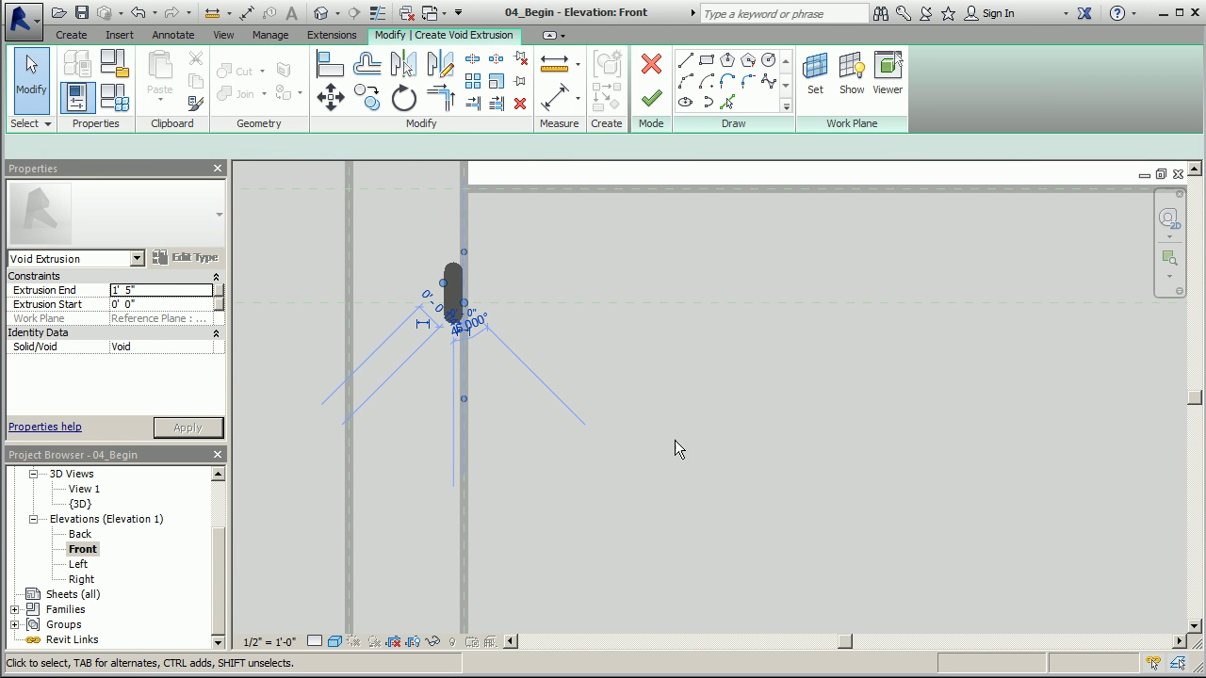
left_click(520, 104)
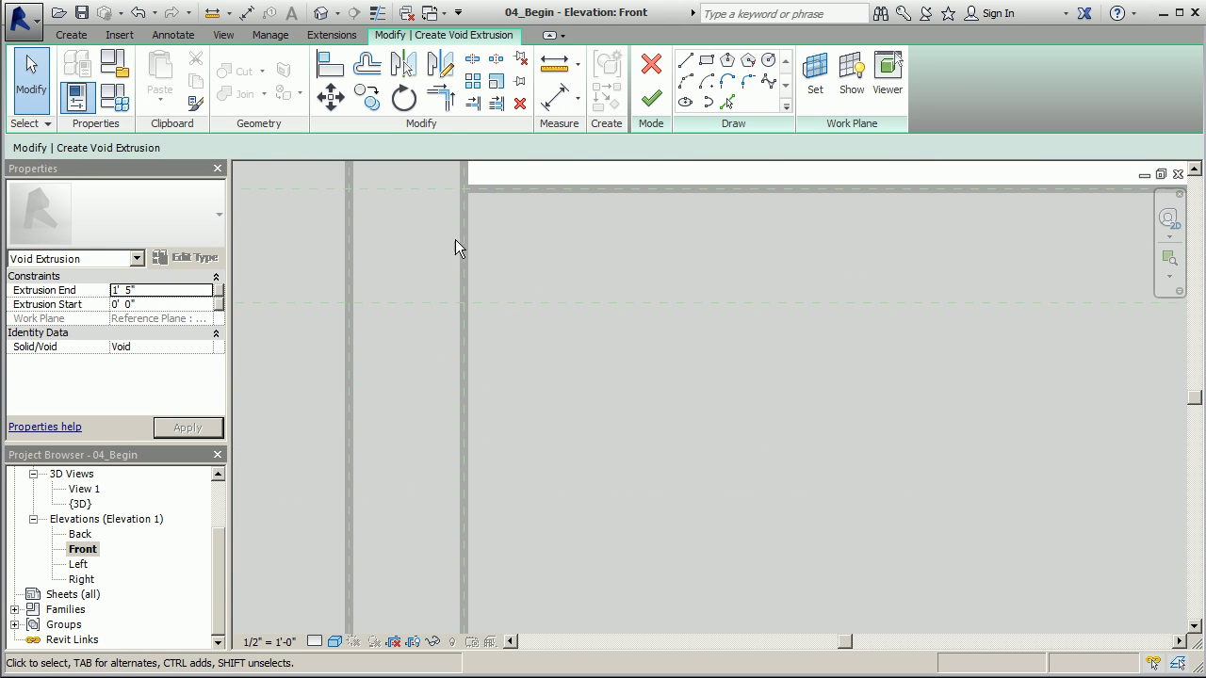
scroll(380, 304, "down", 5)
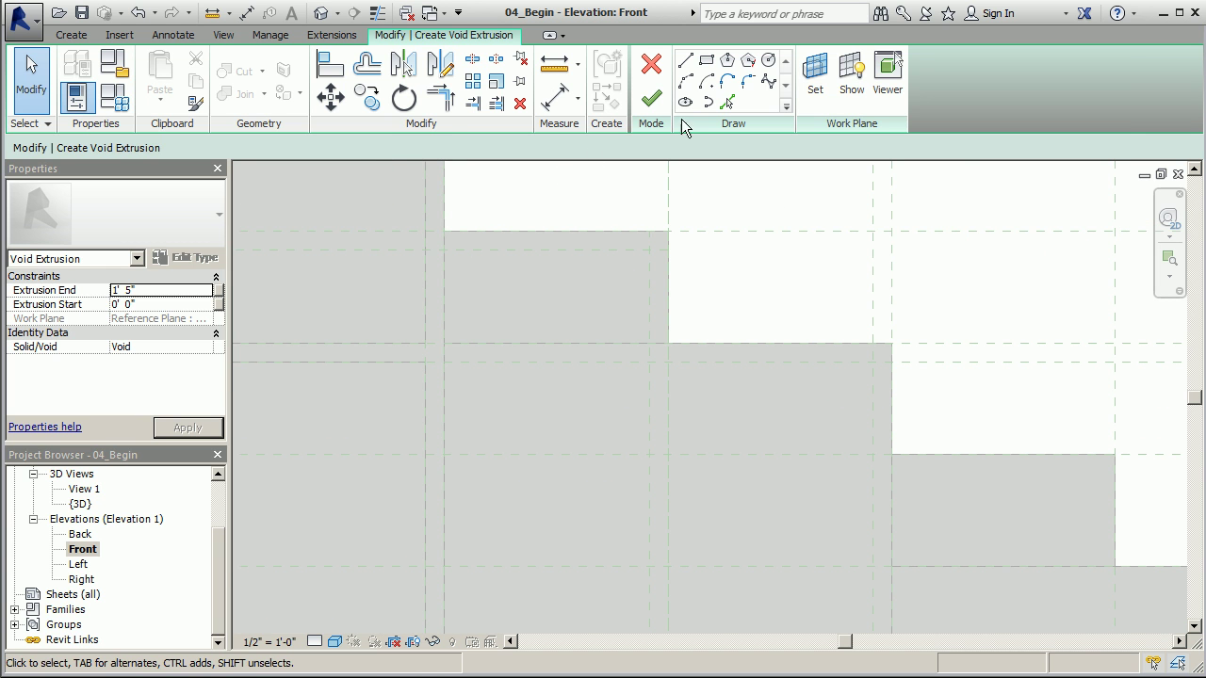
Step: Sketch the small upper rectangle and the 2' by 1'-10" lower rectangle, then finish the void
left_click(707, 61)
left_click(443, 251)
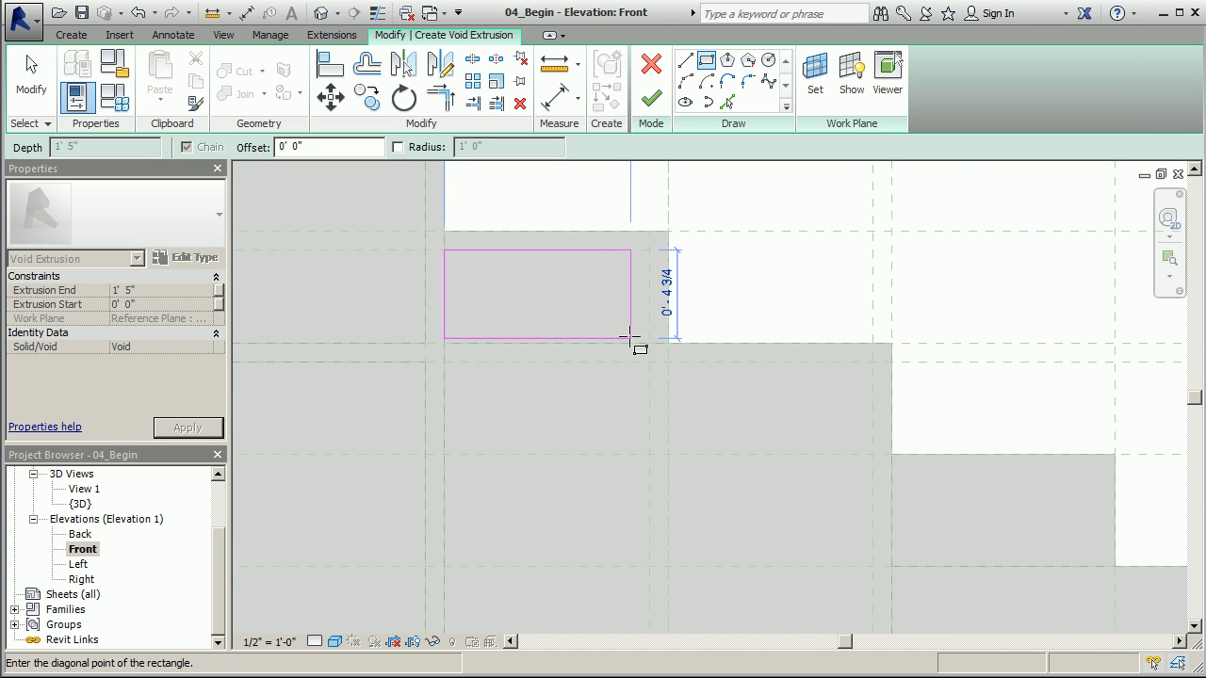
left_click(649, 343)
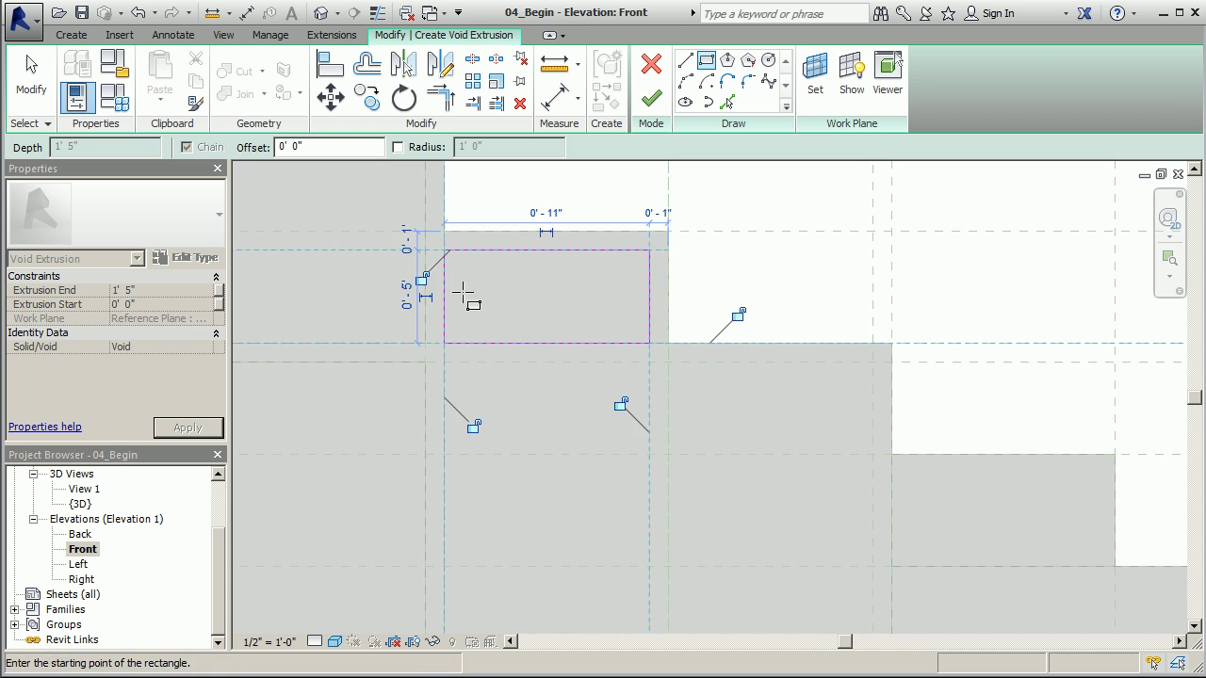
scroll(454, 271, "down", 3)
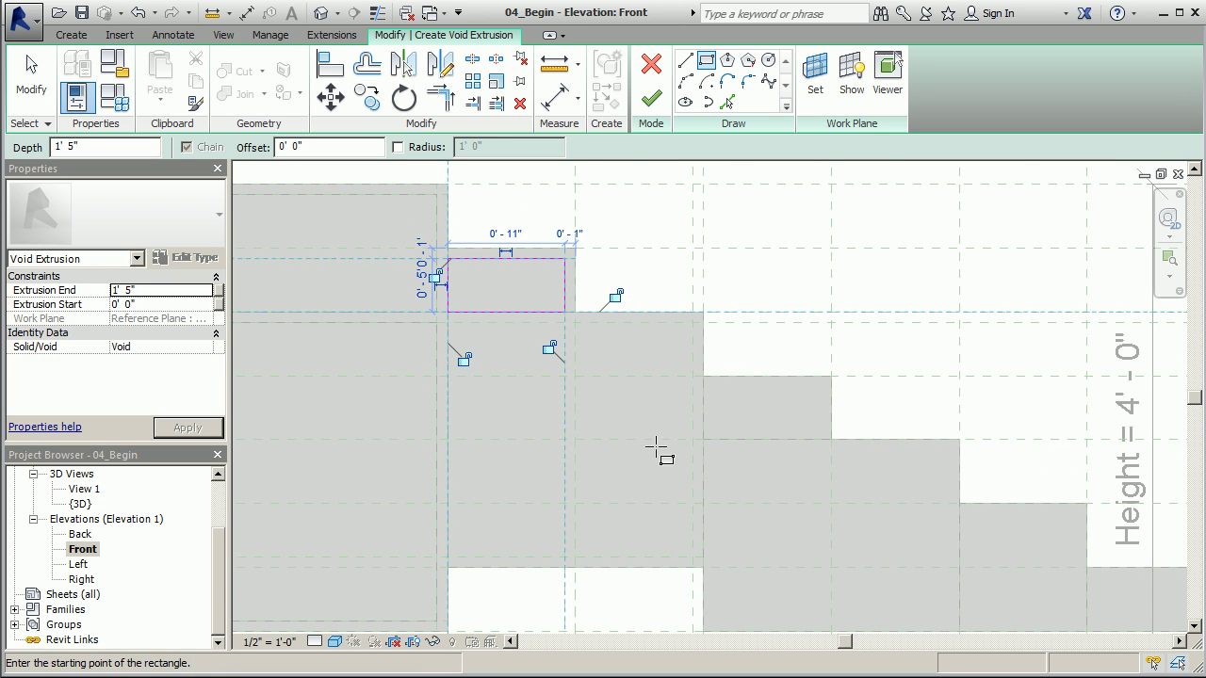
left_click(447, 322)
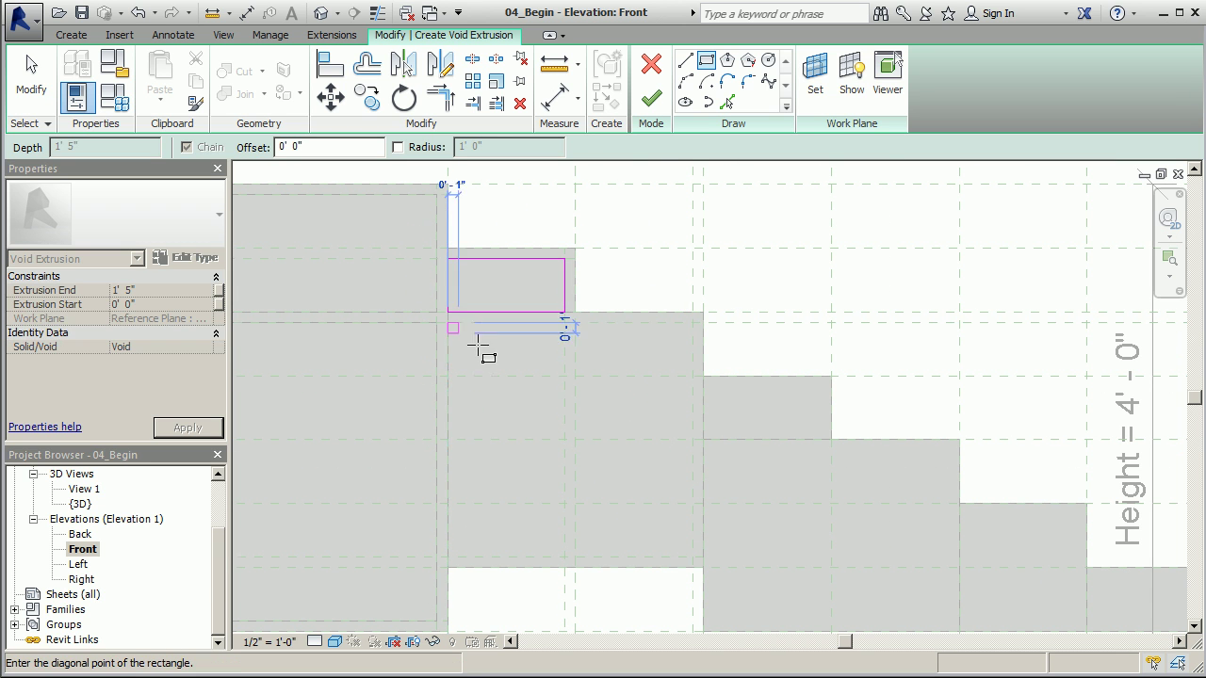
left_click(693, 557)
left_click(650, 100)
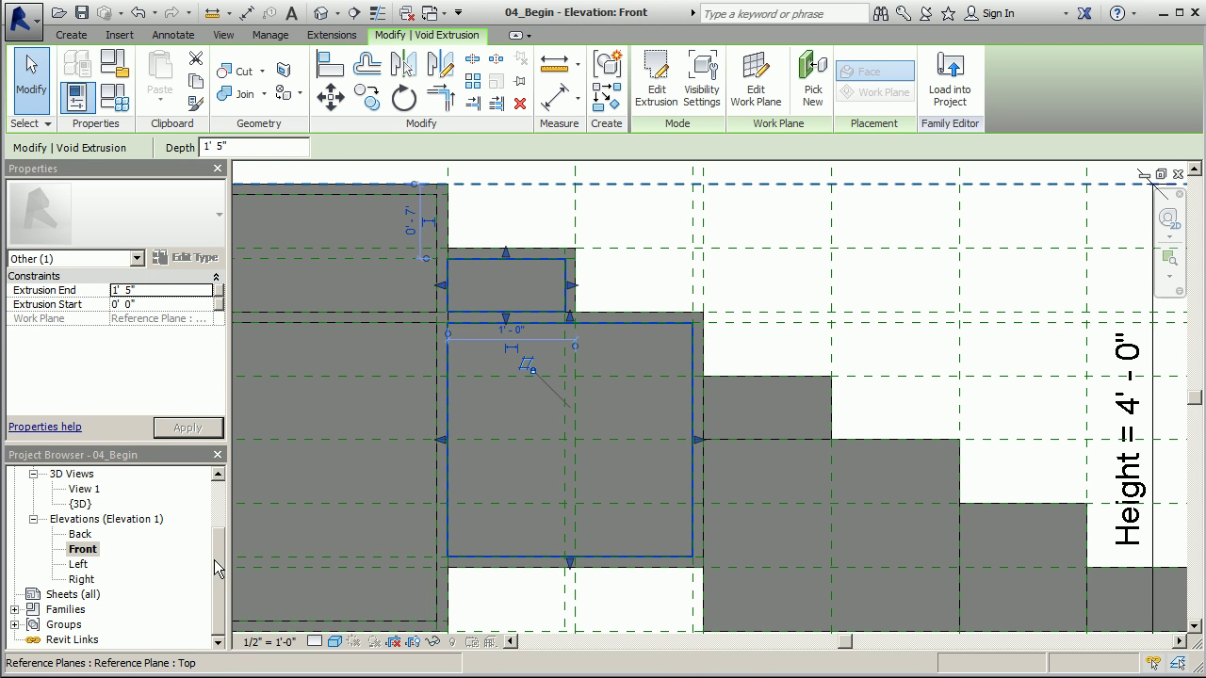
key("Escape")
Step: In the Ref. Level plan, drag the third void into the casework depth and check the cut in 3D
scroll(217, 553, "up", 2)
double_click(92, 504)
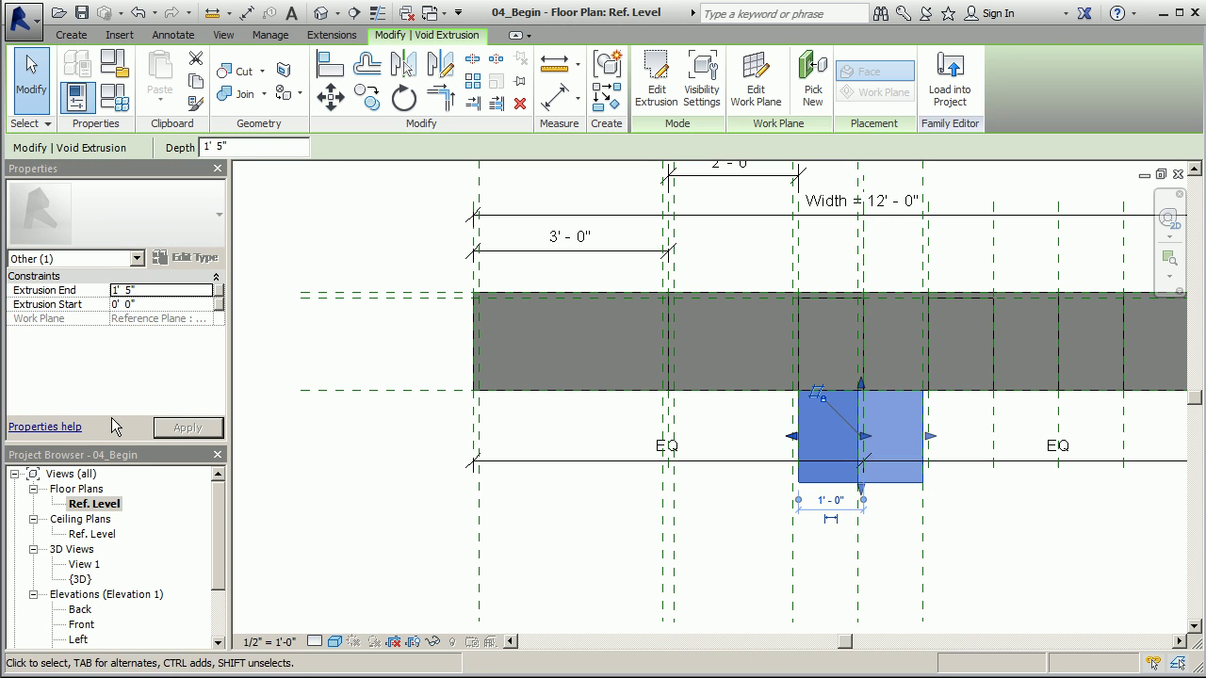
scroll(511, 471, "down", 2)
scroll(459, 469, "up", 3)
scroll(459, 468, "up", 1)
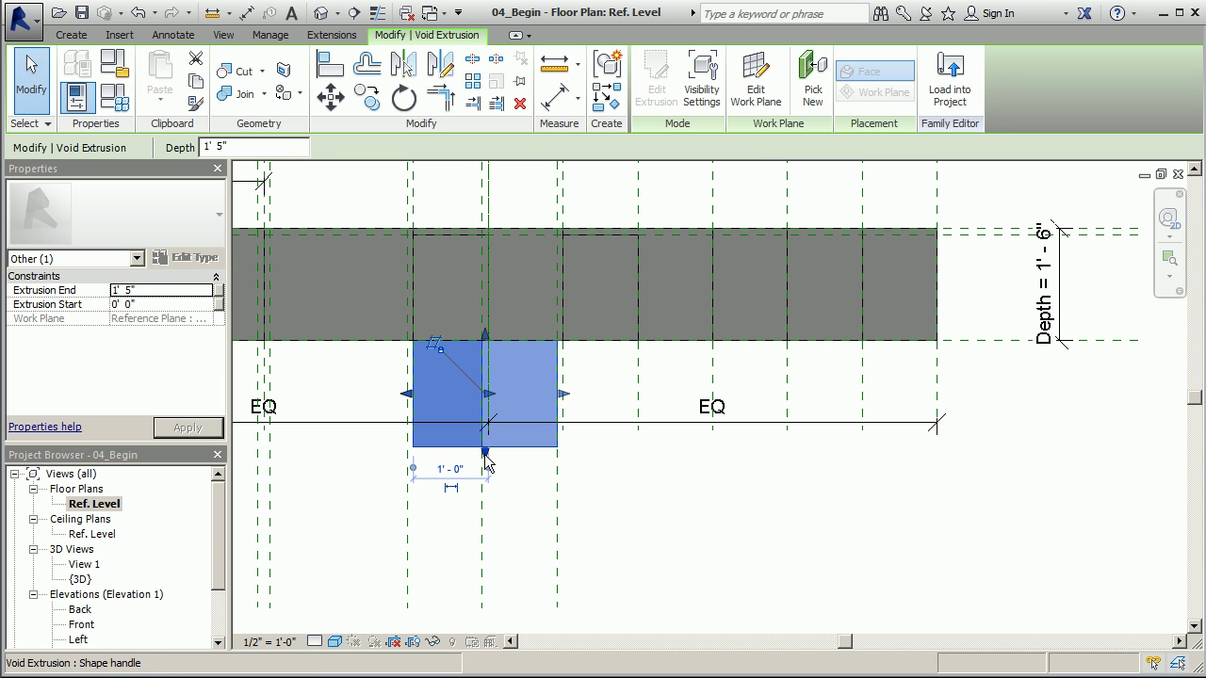
left_click_drag(487, 461, 497, 313)
left_click_drag(496, 247, 486, 236)
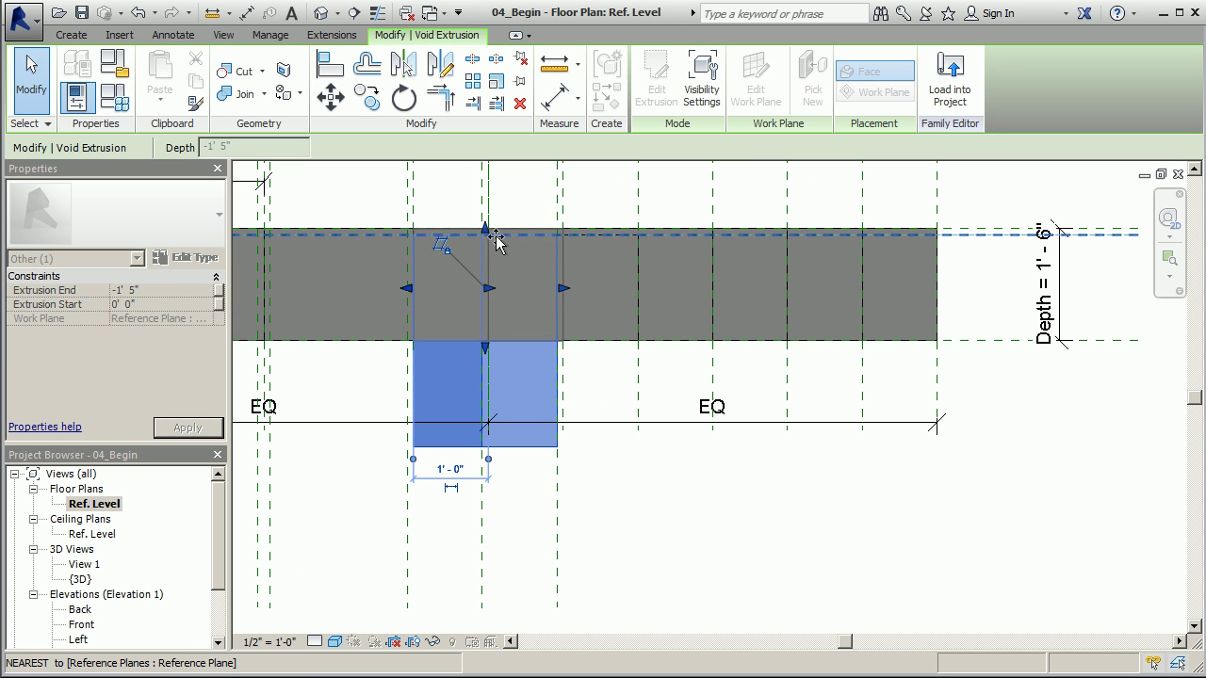
left_click(741, 503)
scroll(826, 566, "down", 2)
left_click(321, 14)
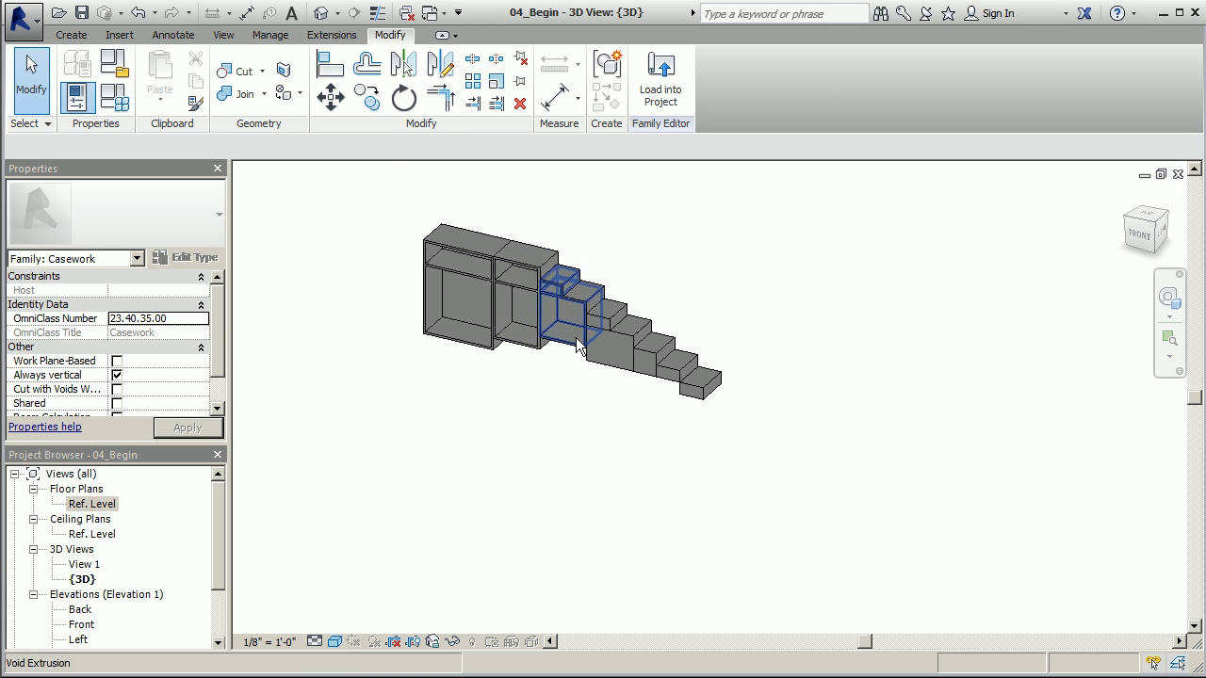
scroll(579, 330, "up", 3)
scroll(783, 518, "down", 2)
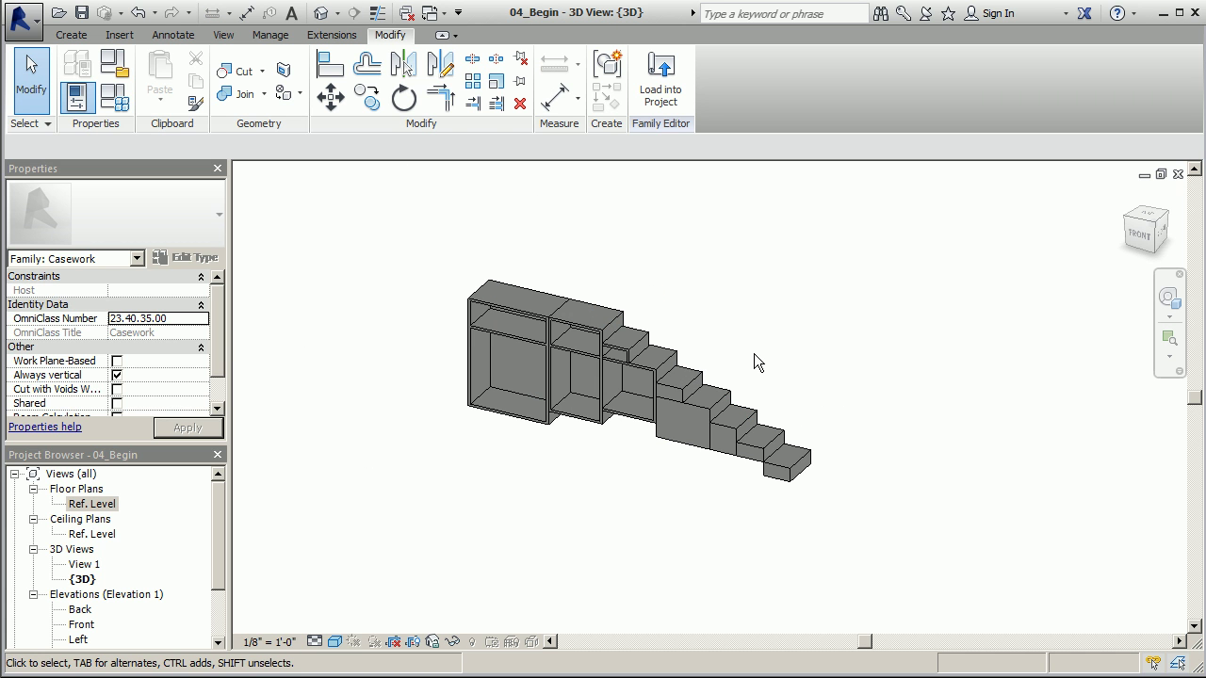
scroll(650, 401, "up", 2)
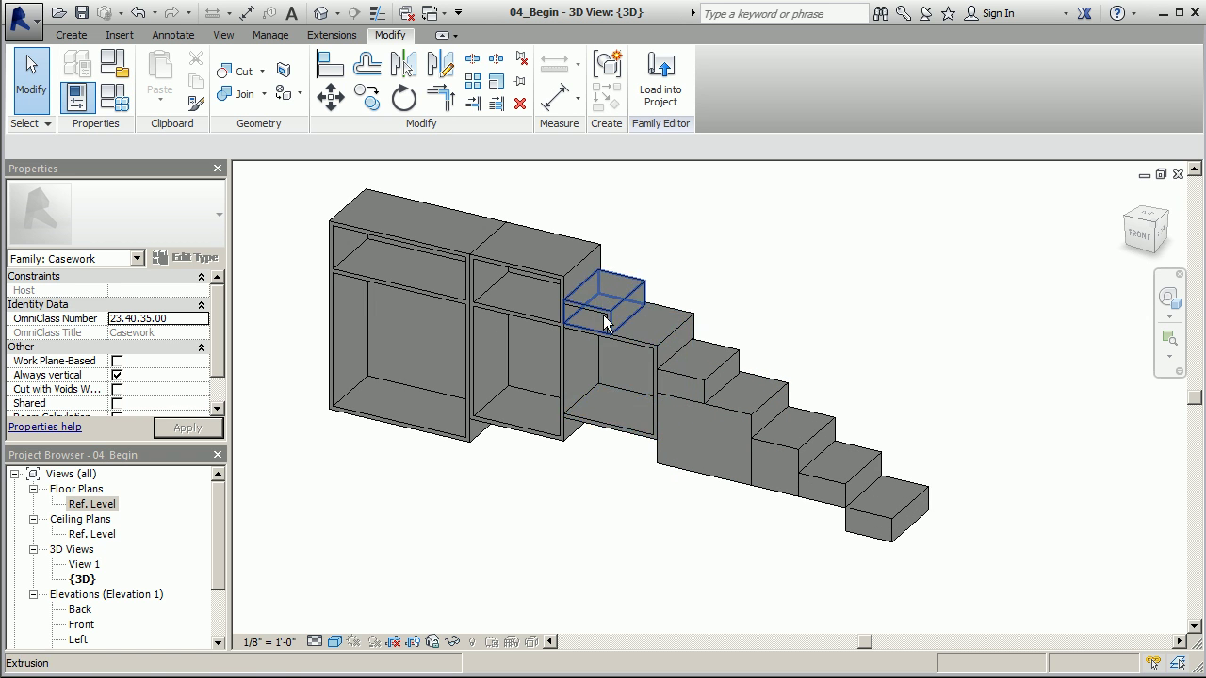